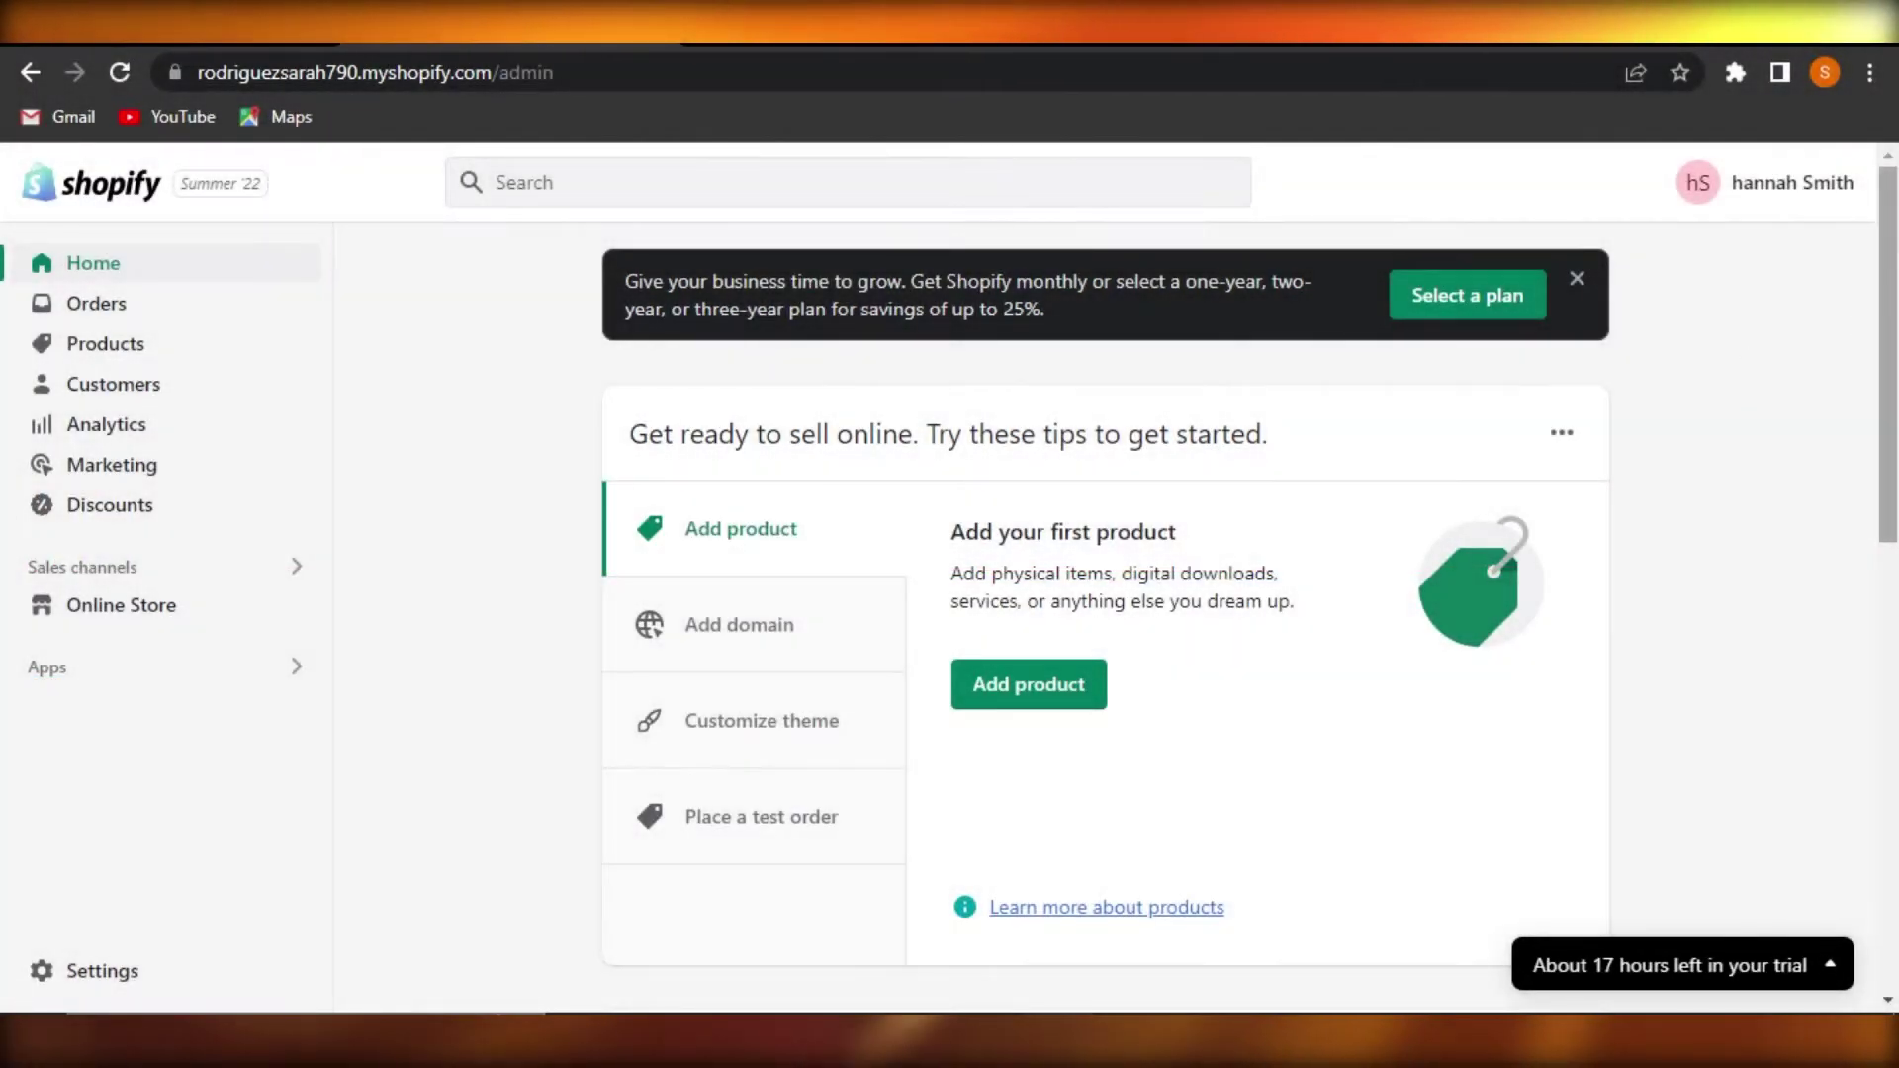
# Close the dark 'Select a plan' banner at the top of the Shopify admin home page.
pyautogui.scroll(-5, 1725, 384)
pyautogui.scroll(6, 1105, 594)
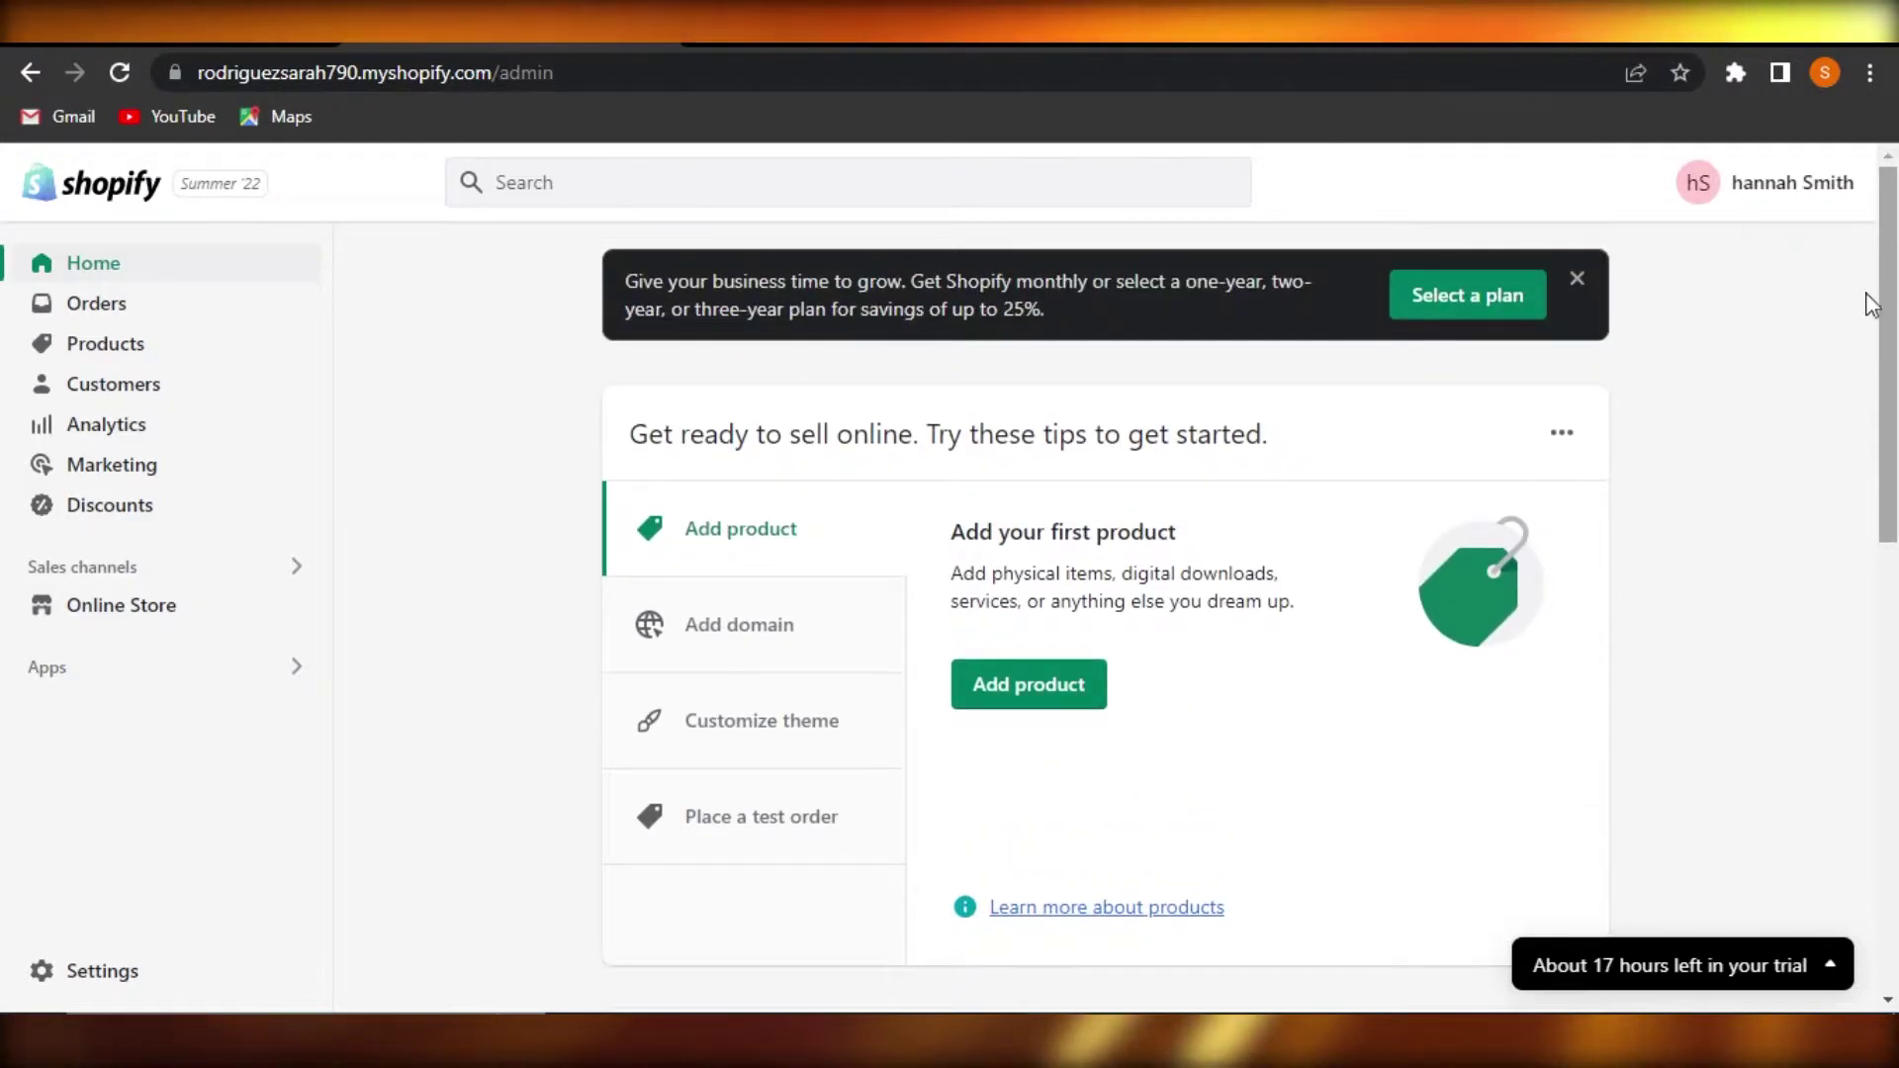
pyautogui.click(1577, 280)
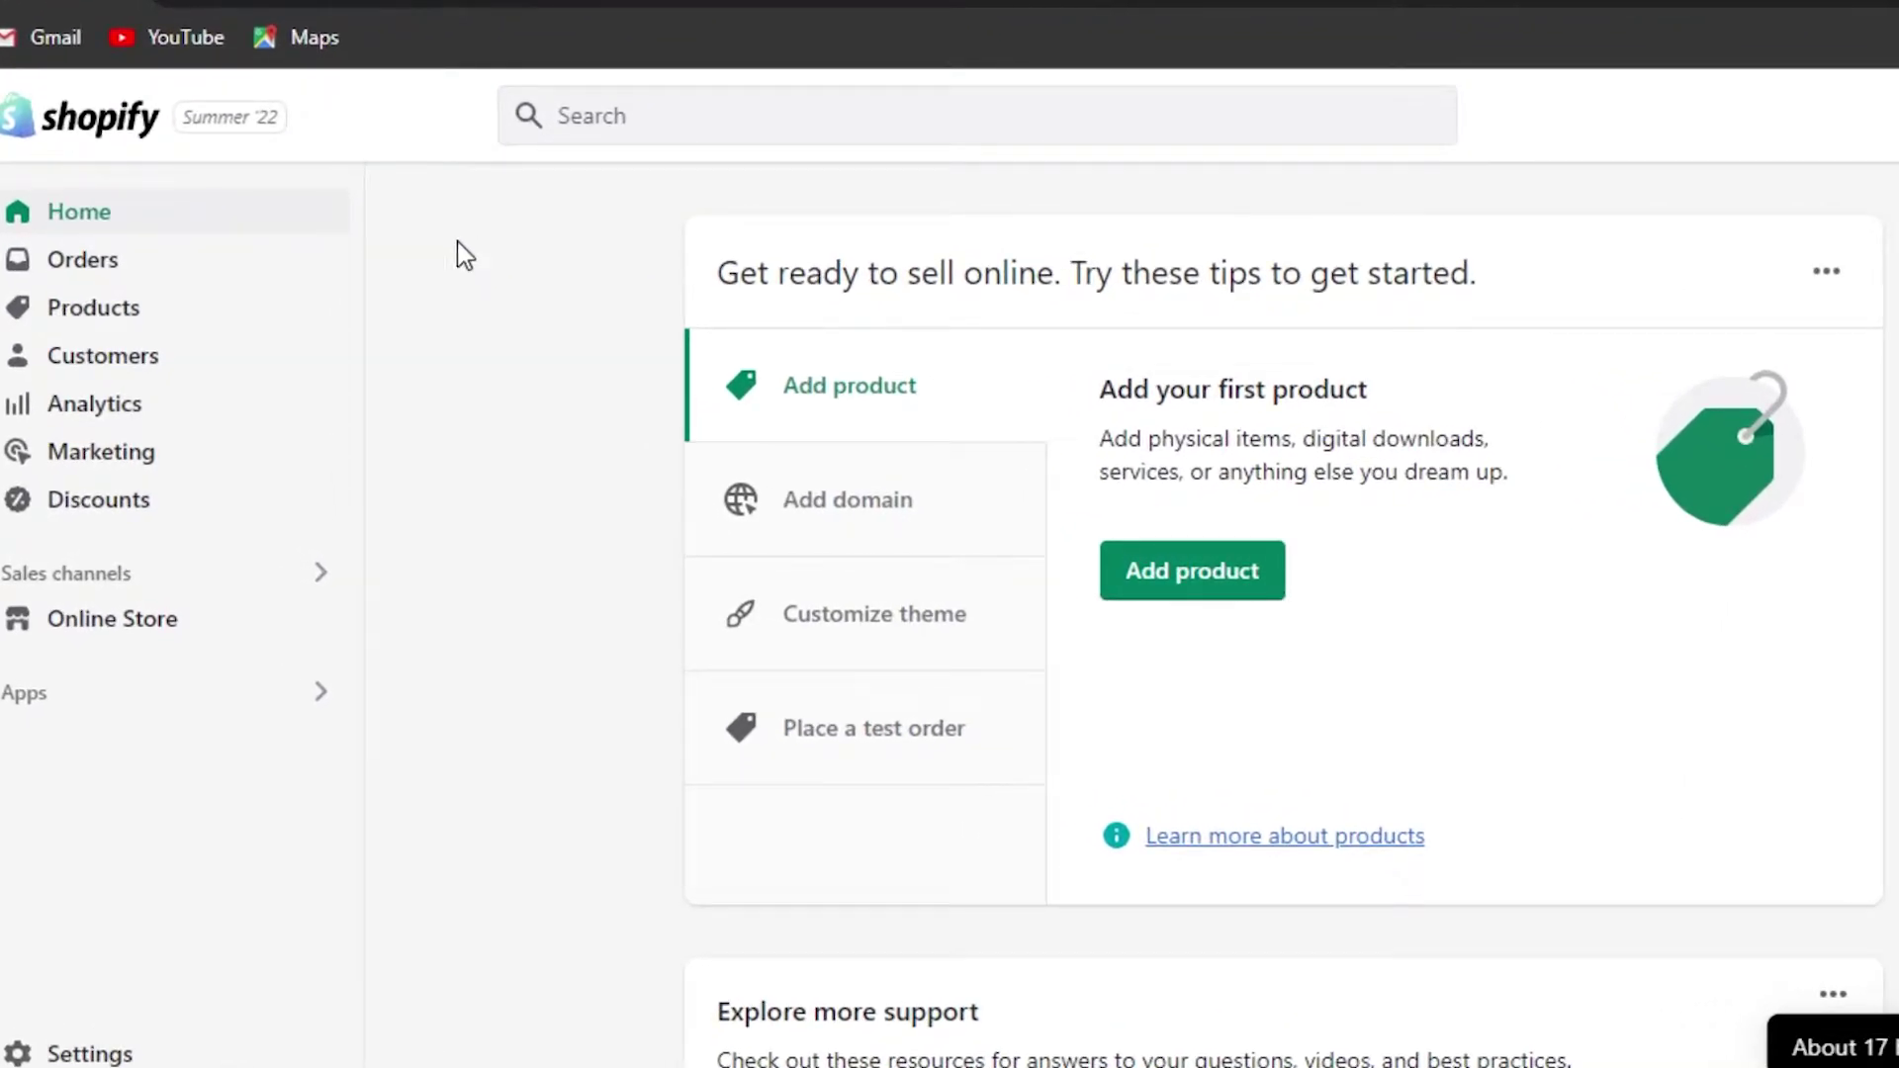
# View the store's empty Products list, then return to the admin Home page.
pyautogui.click(190, 307)
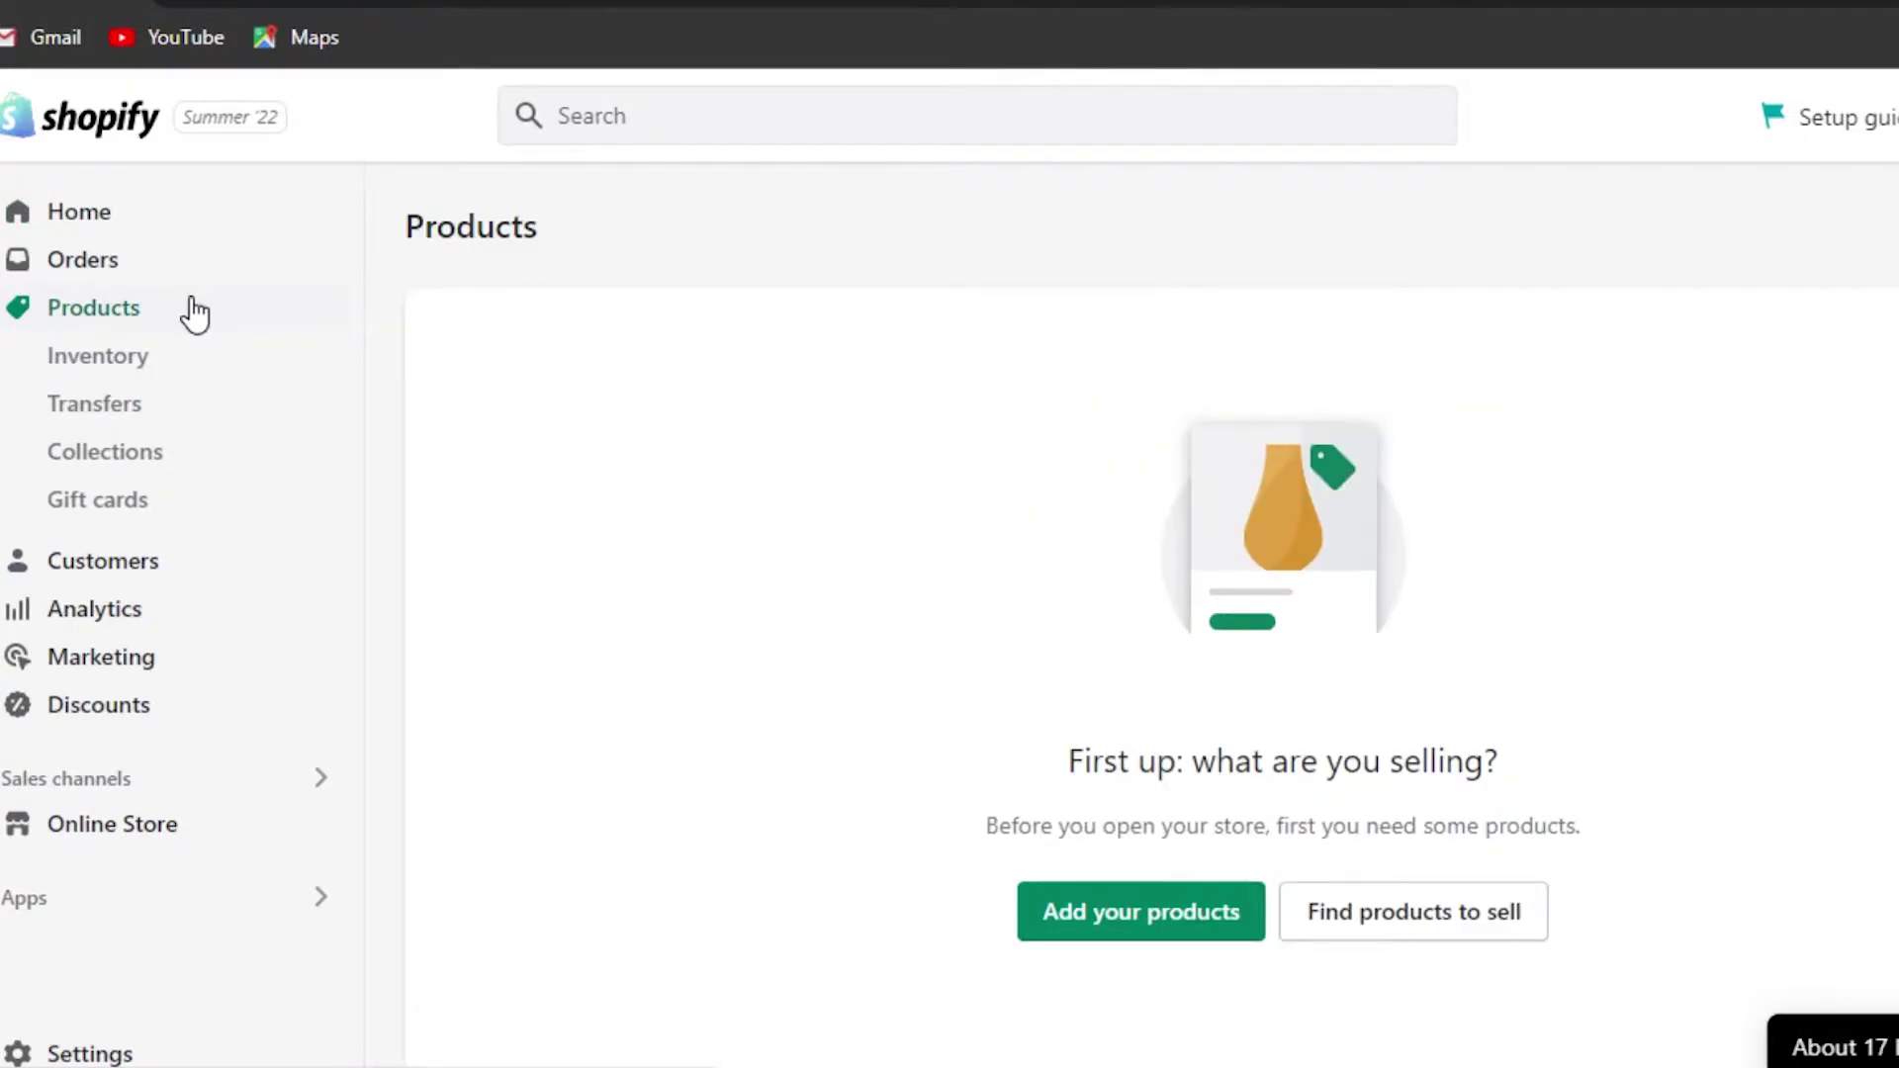
pyautogui.click(79, 212)
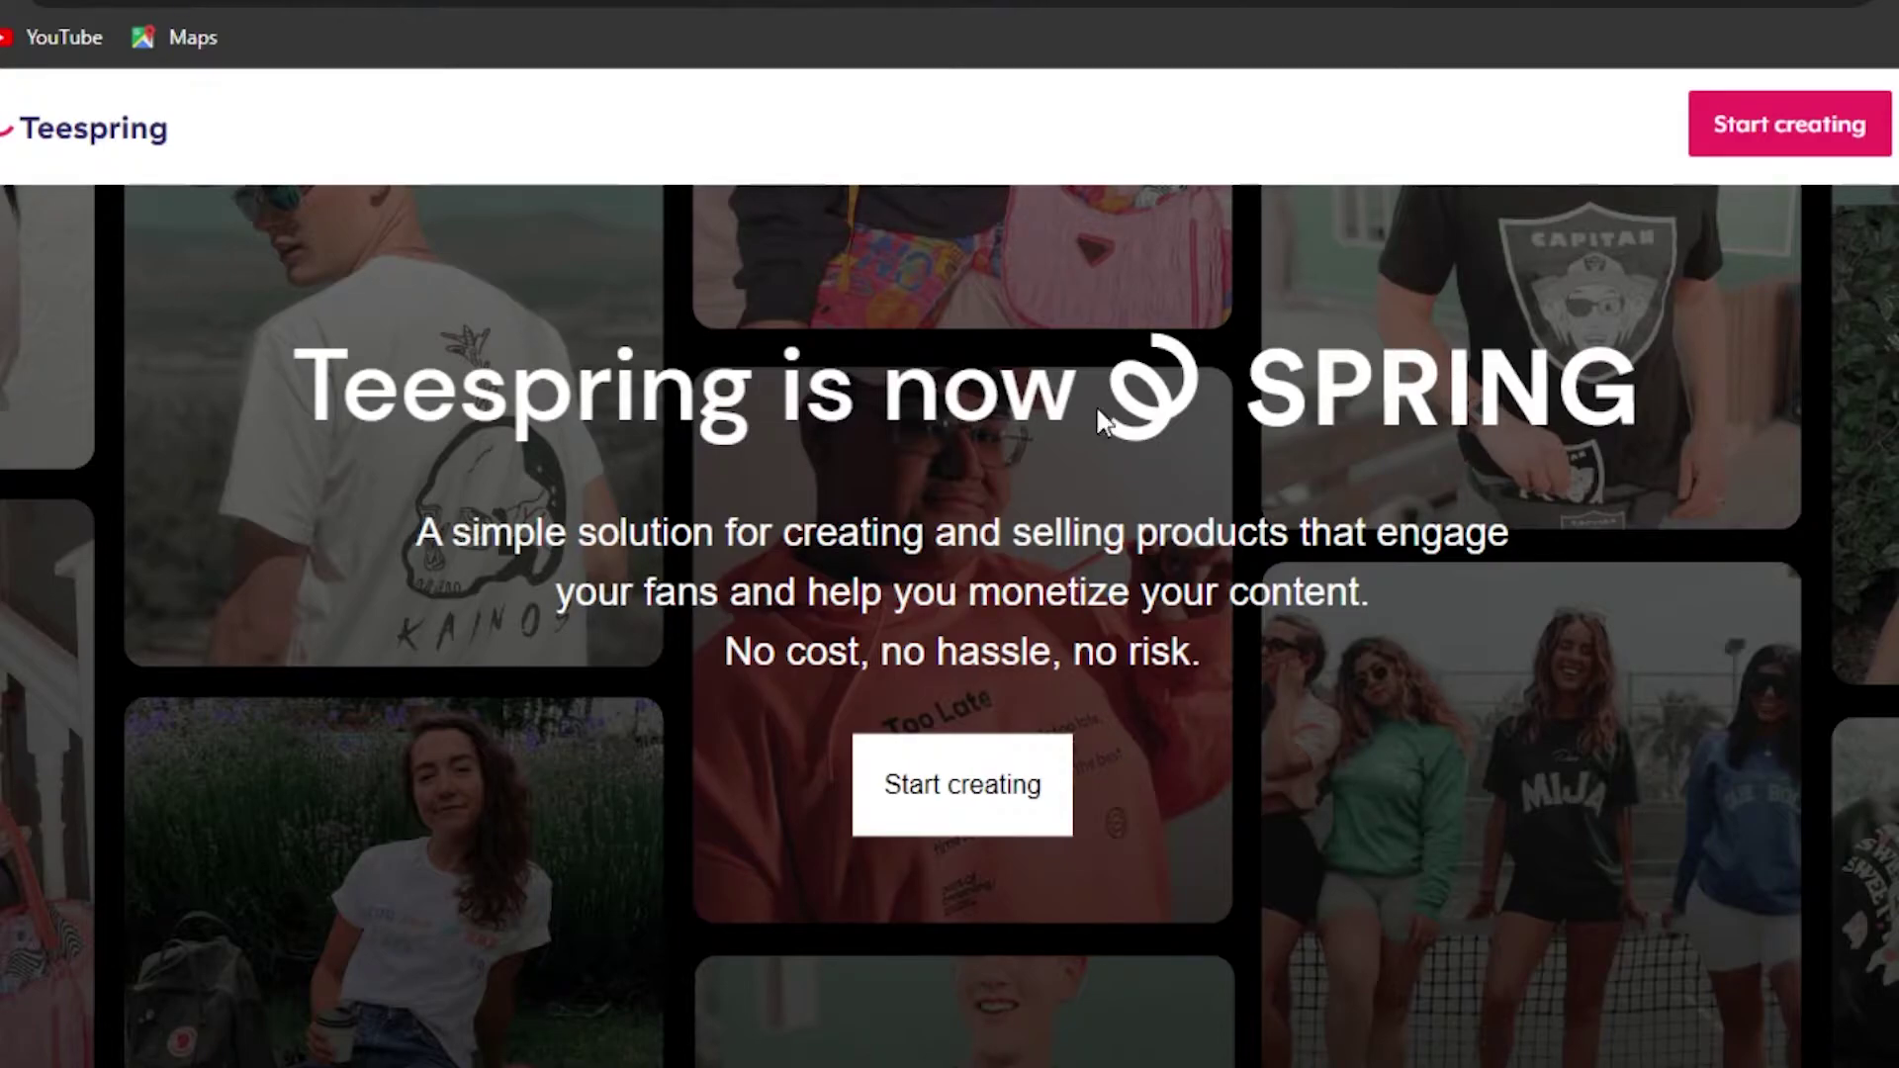
pyautogui.scroll(-15, 950, 567)
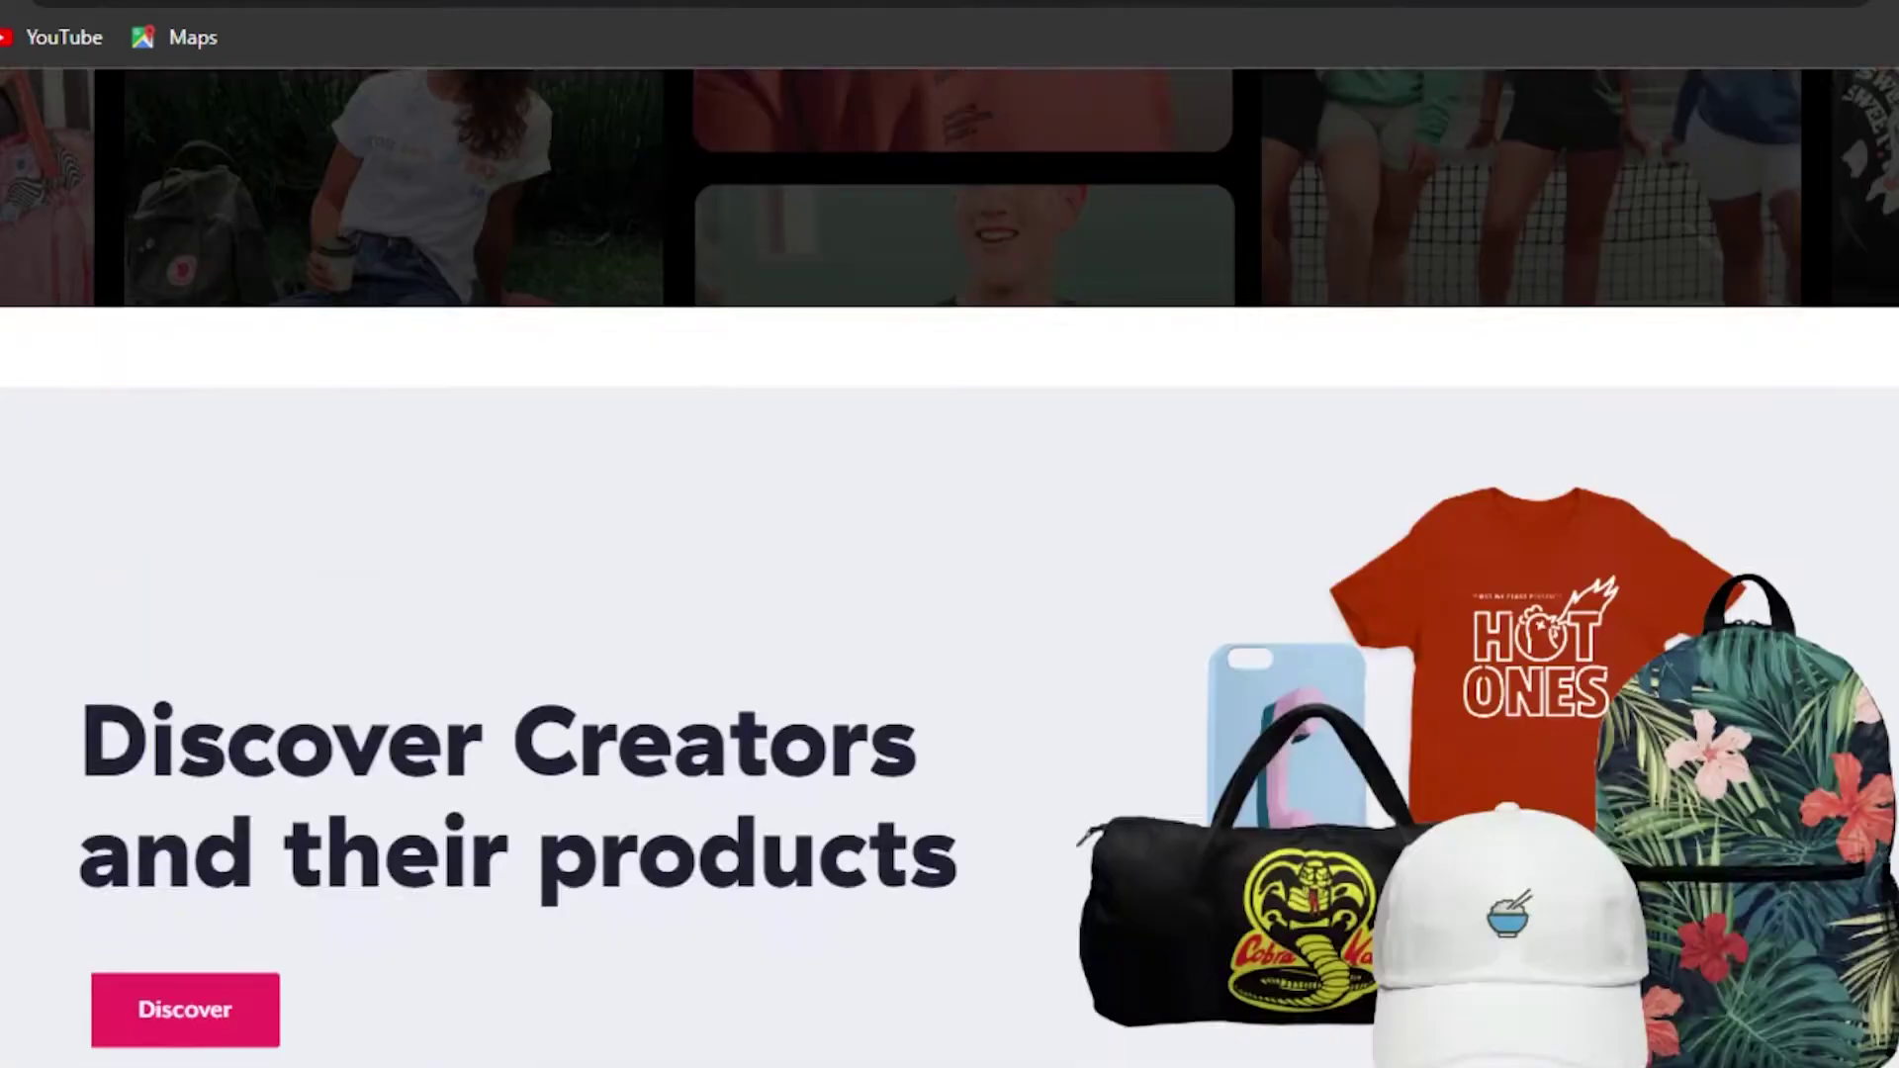
pyautogui.scroll(-10, 950, 567)
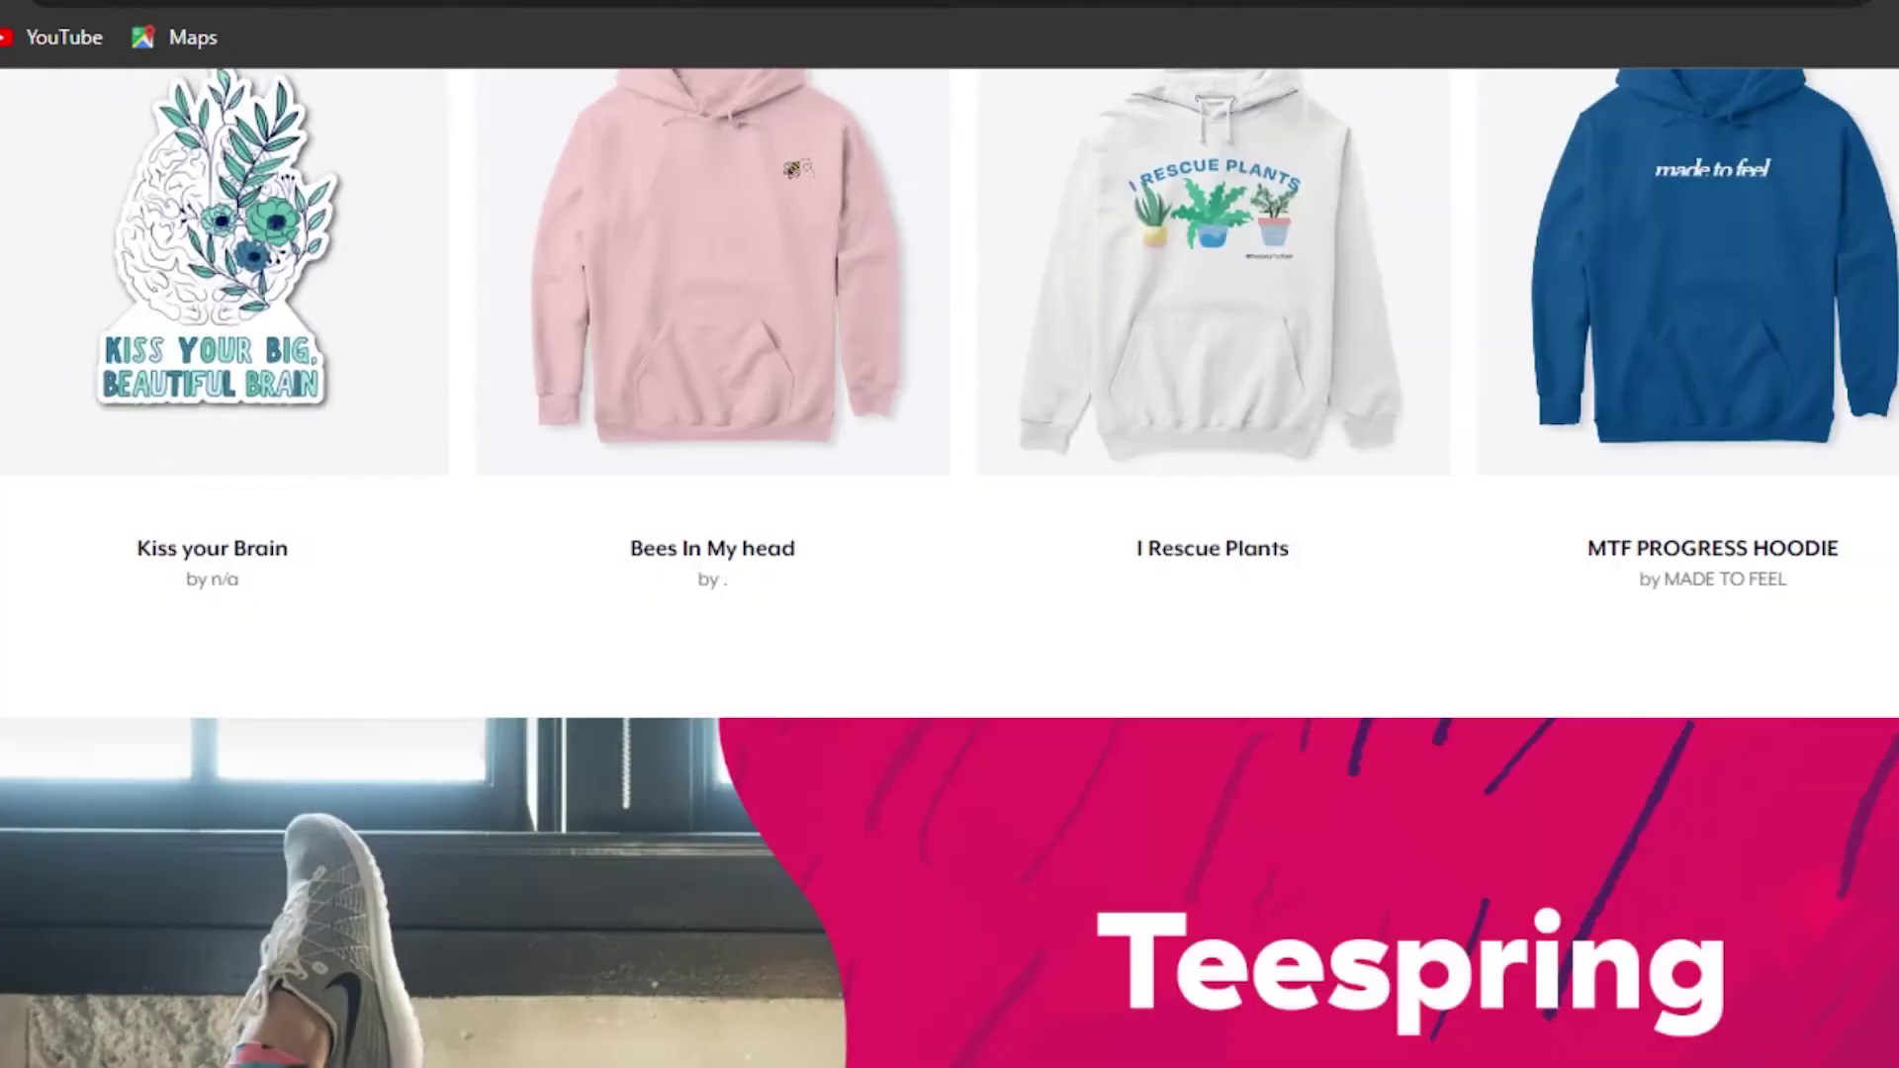
pyautogui.scroll(3, 950, 567)
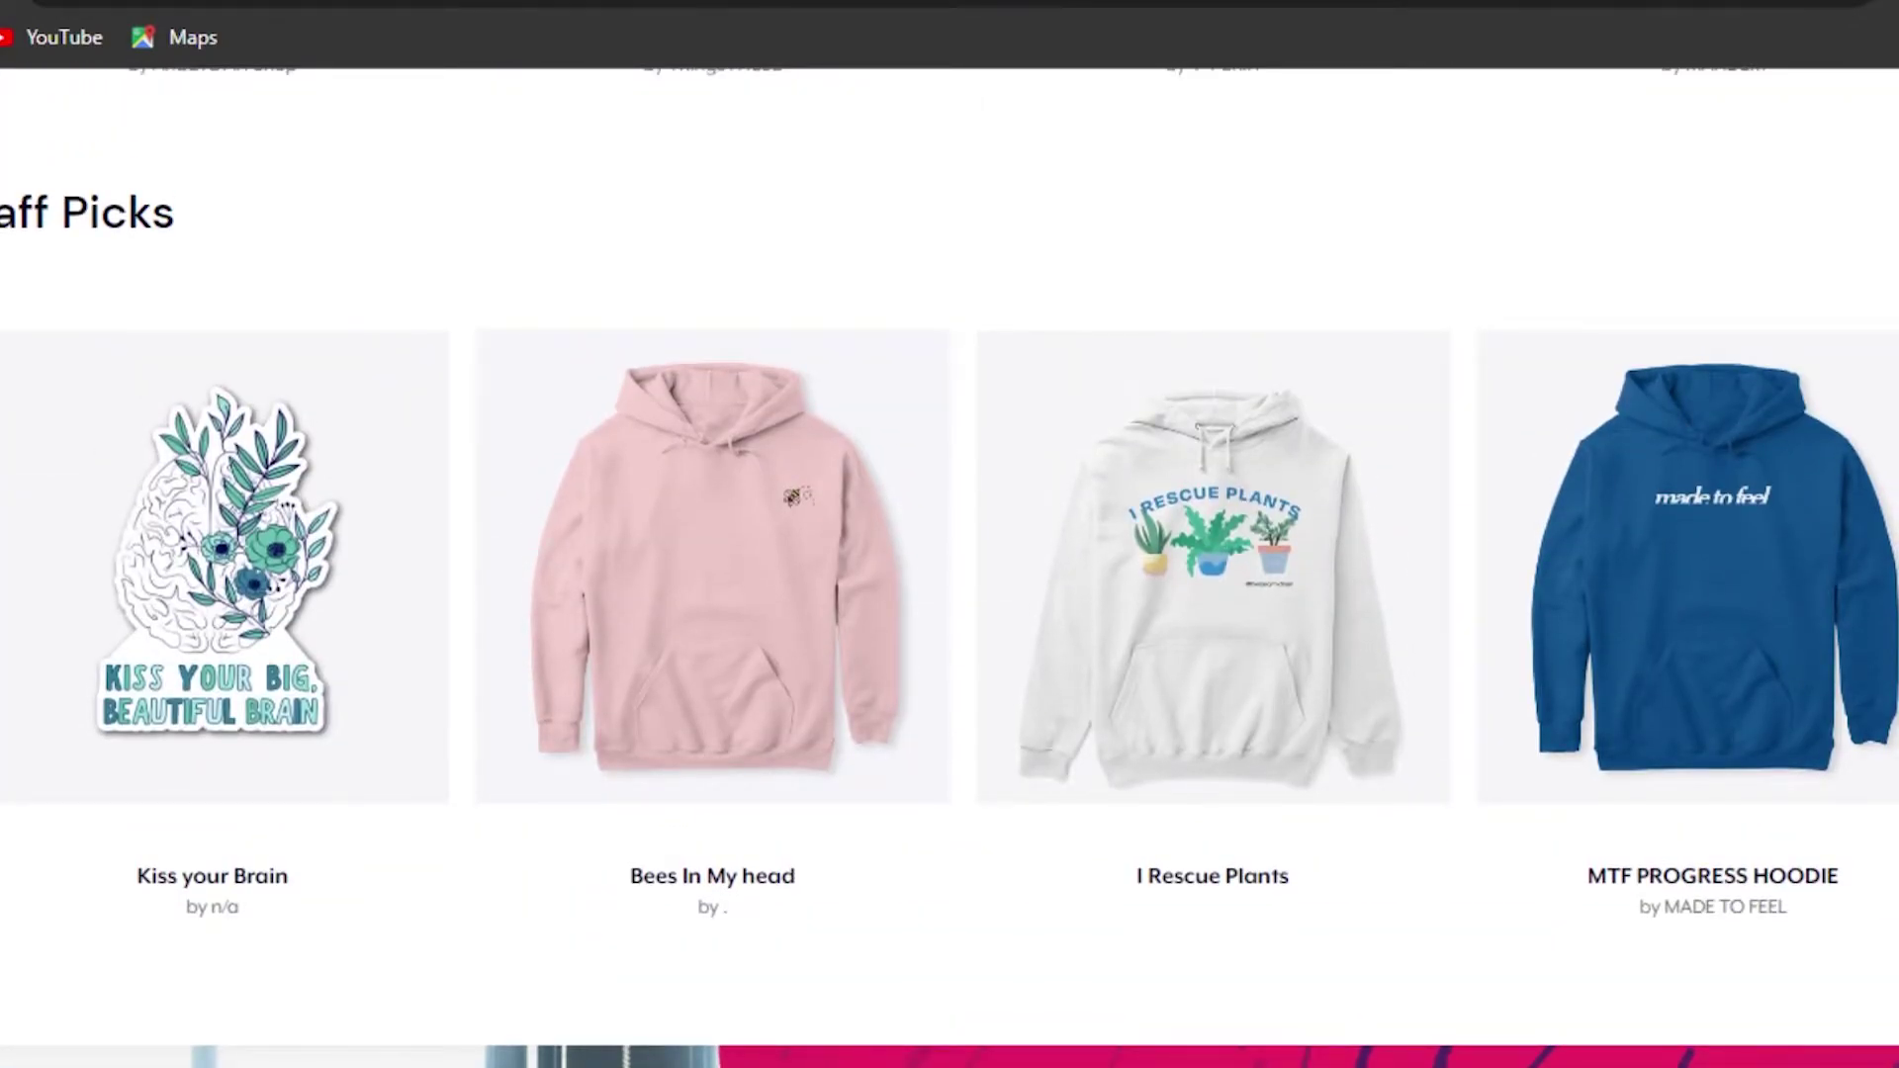
pyautogui.scroll(-20, 949, 567)
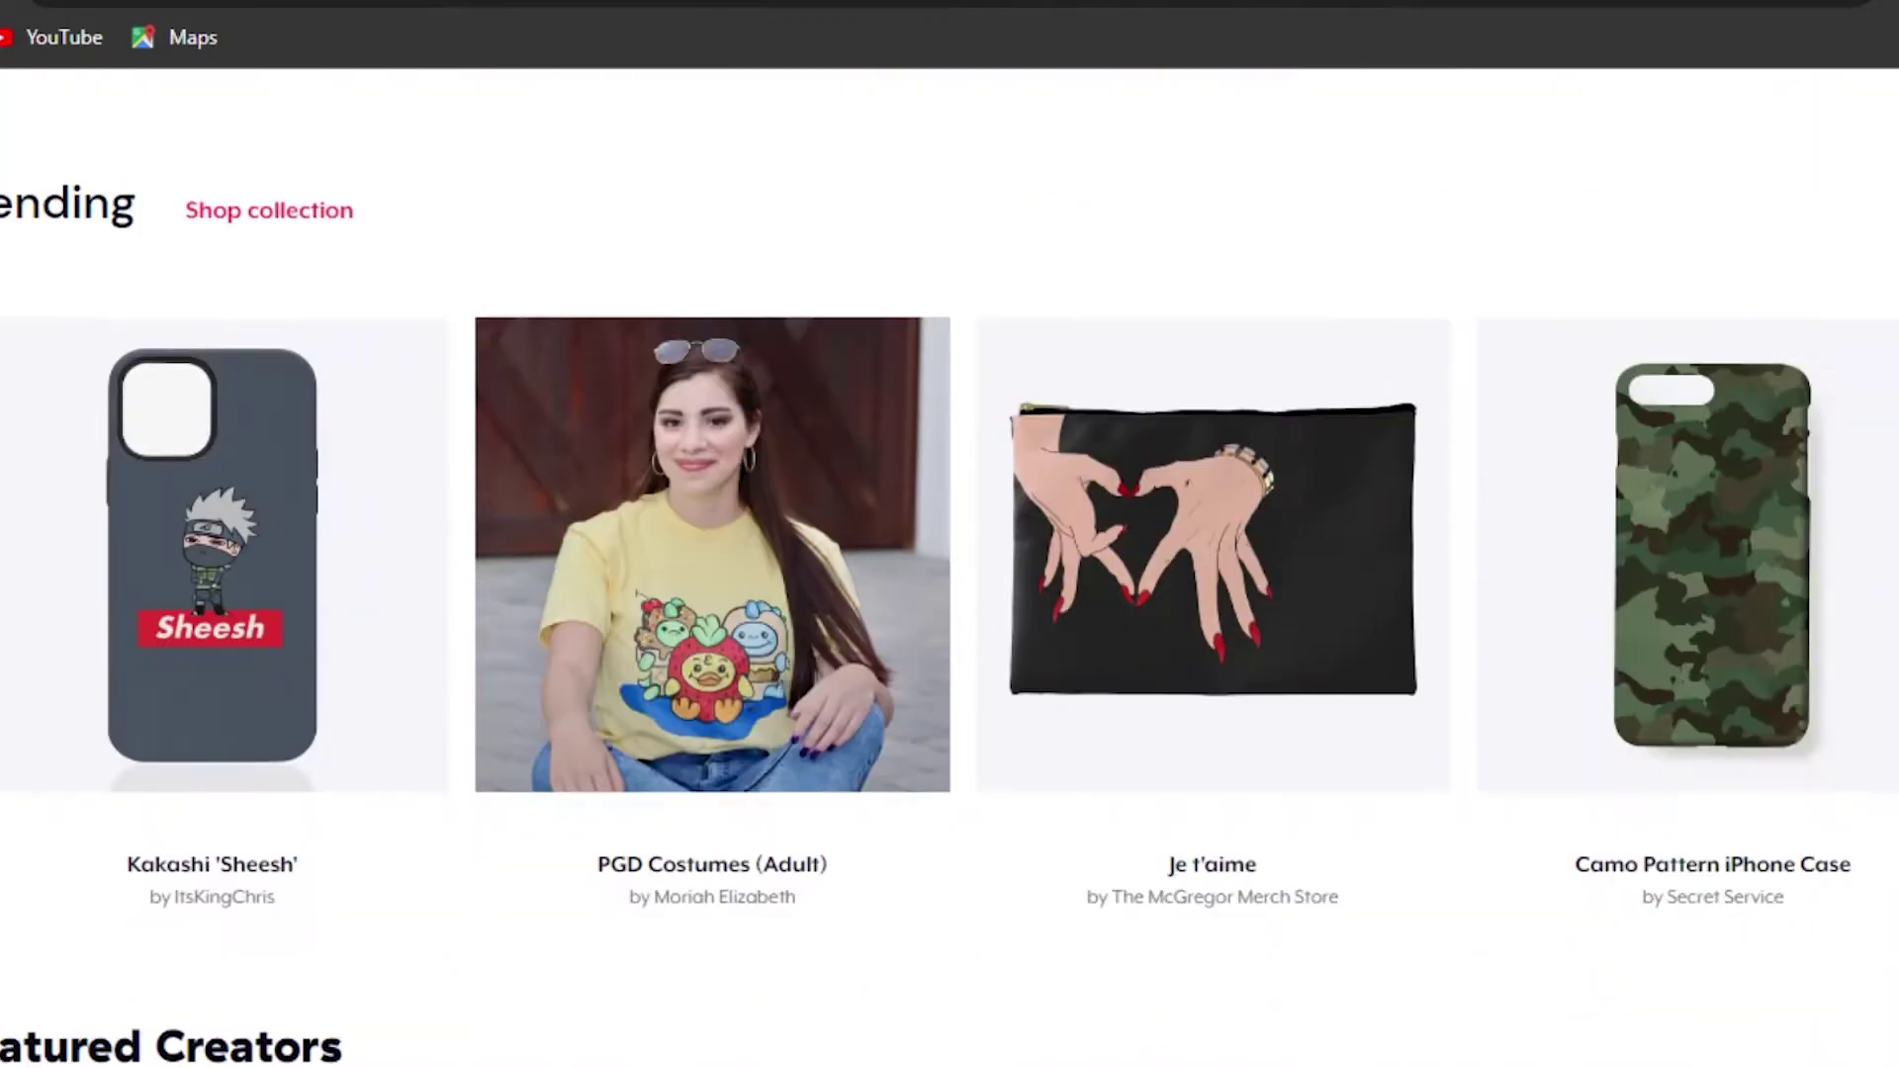
pyautogui.scroll(-20, 950, 567)
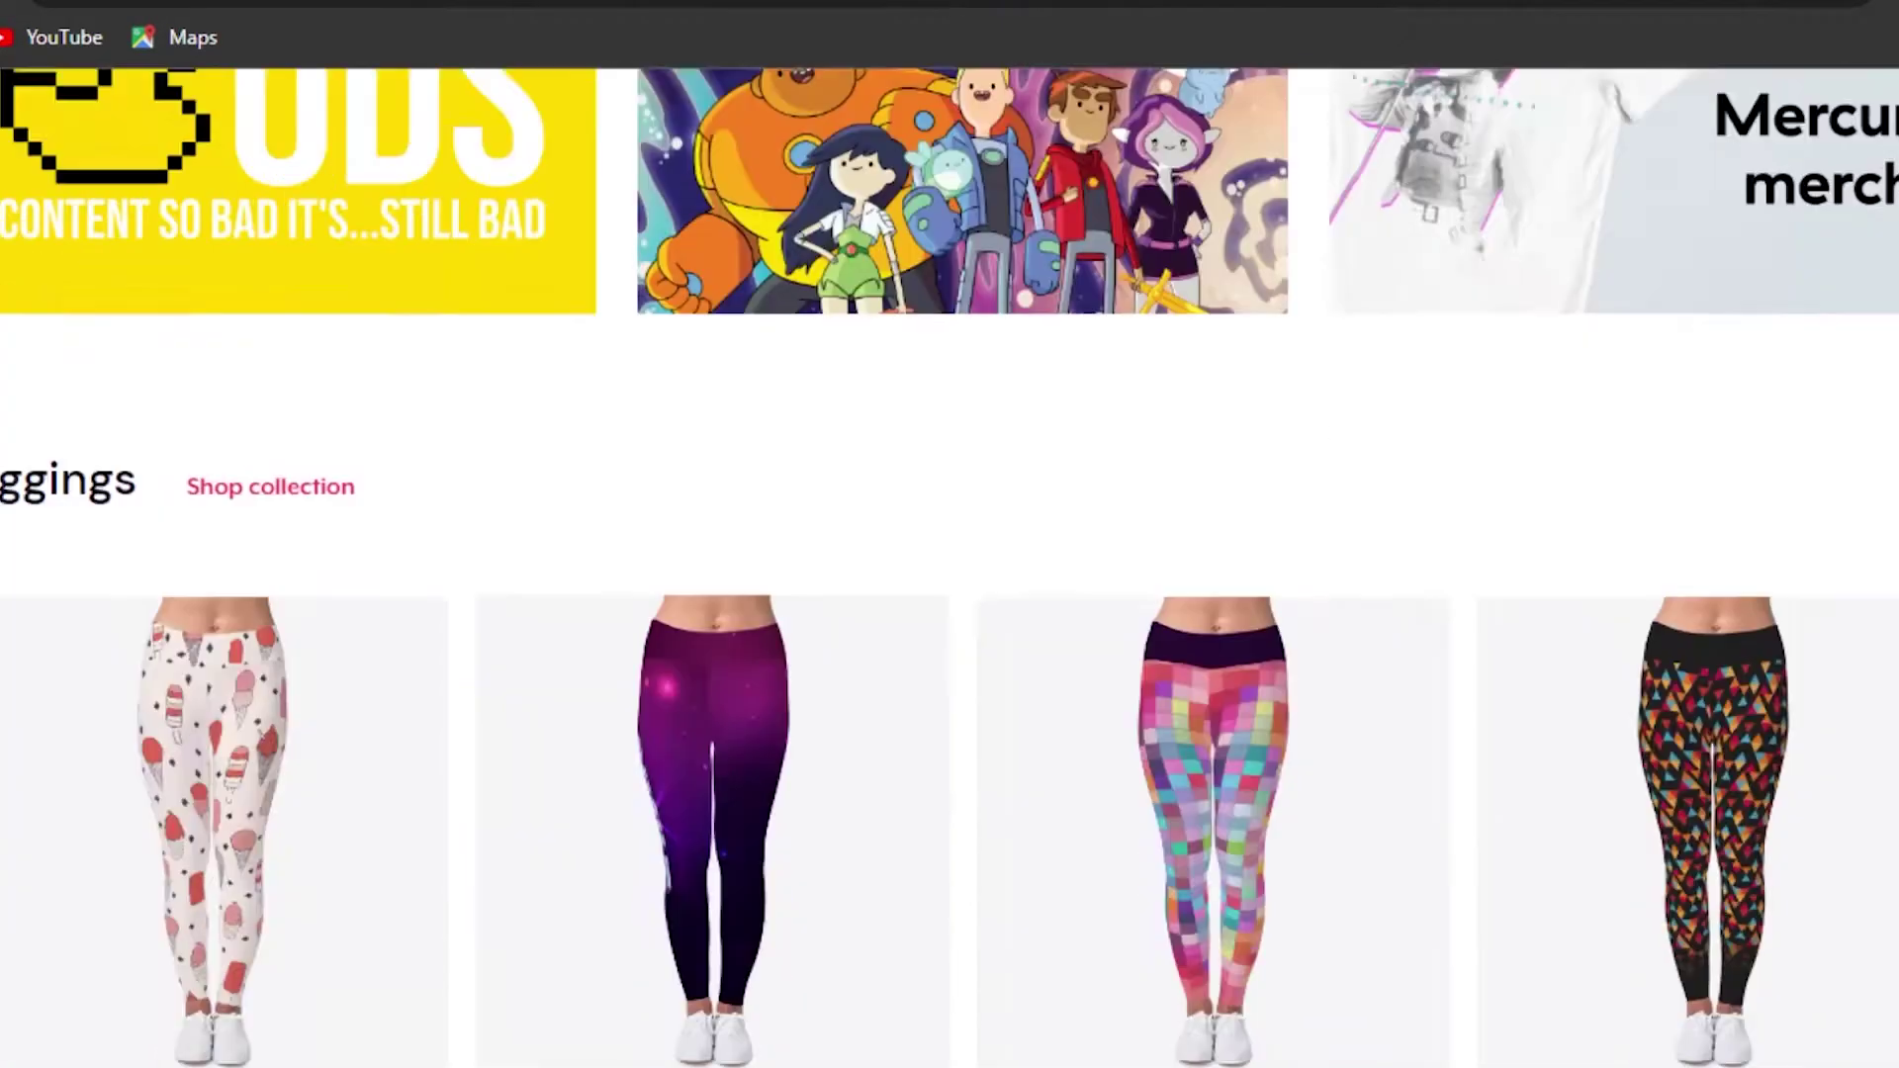
pyautogui.scroll(-3, 950, 567)
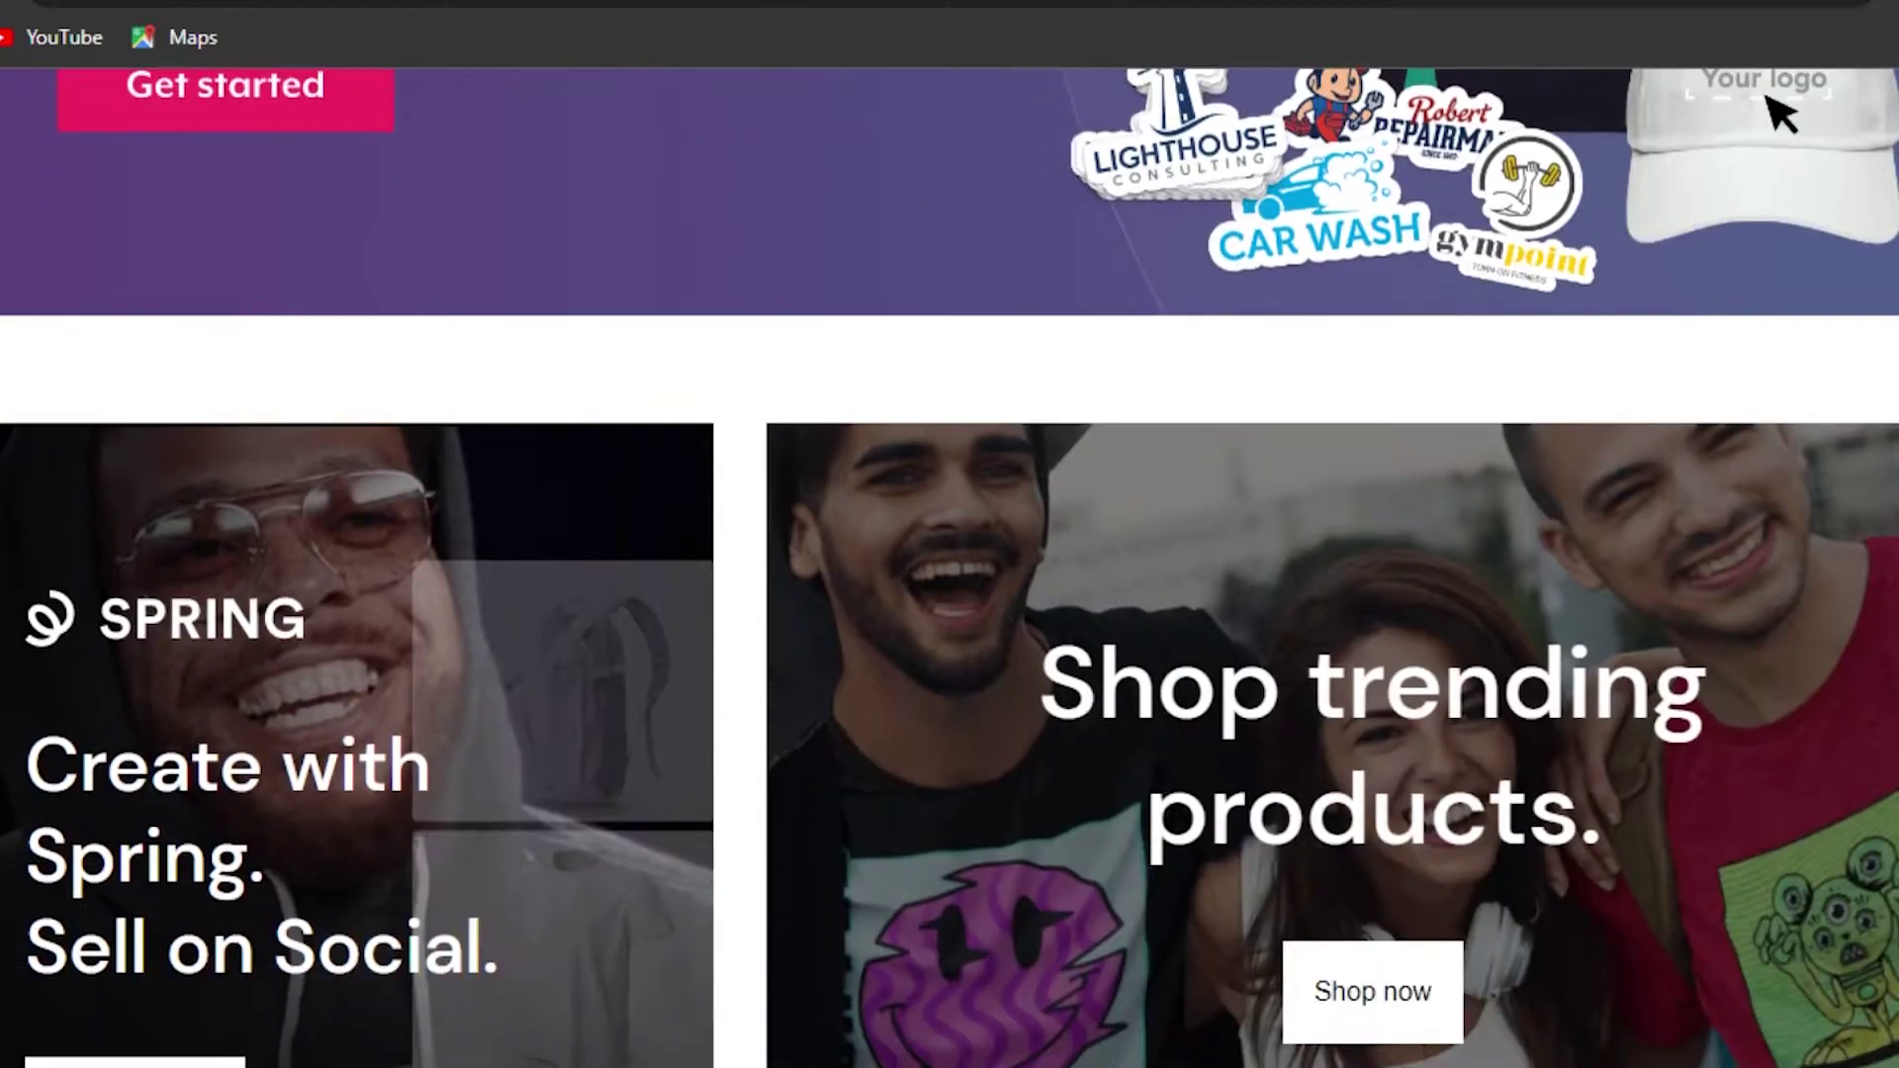
pyautogui.scroll(-1, 949, 566)
pyautogui.scroll(5, 950, 567)
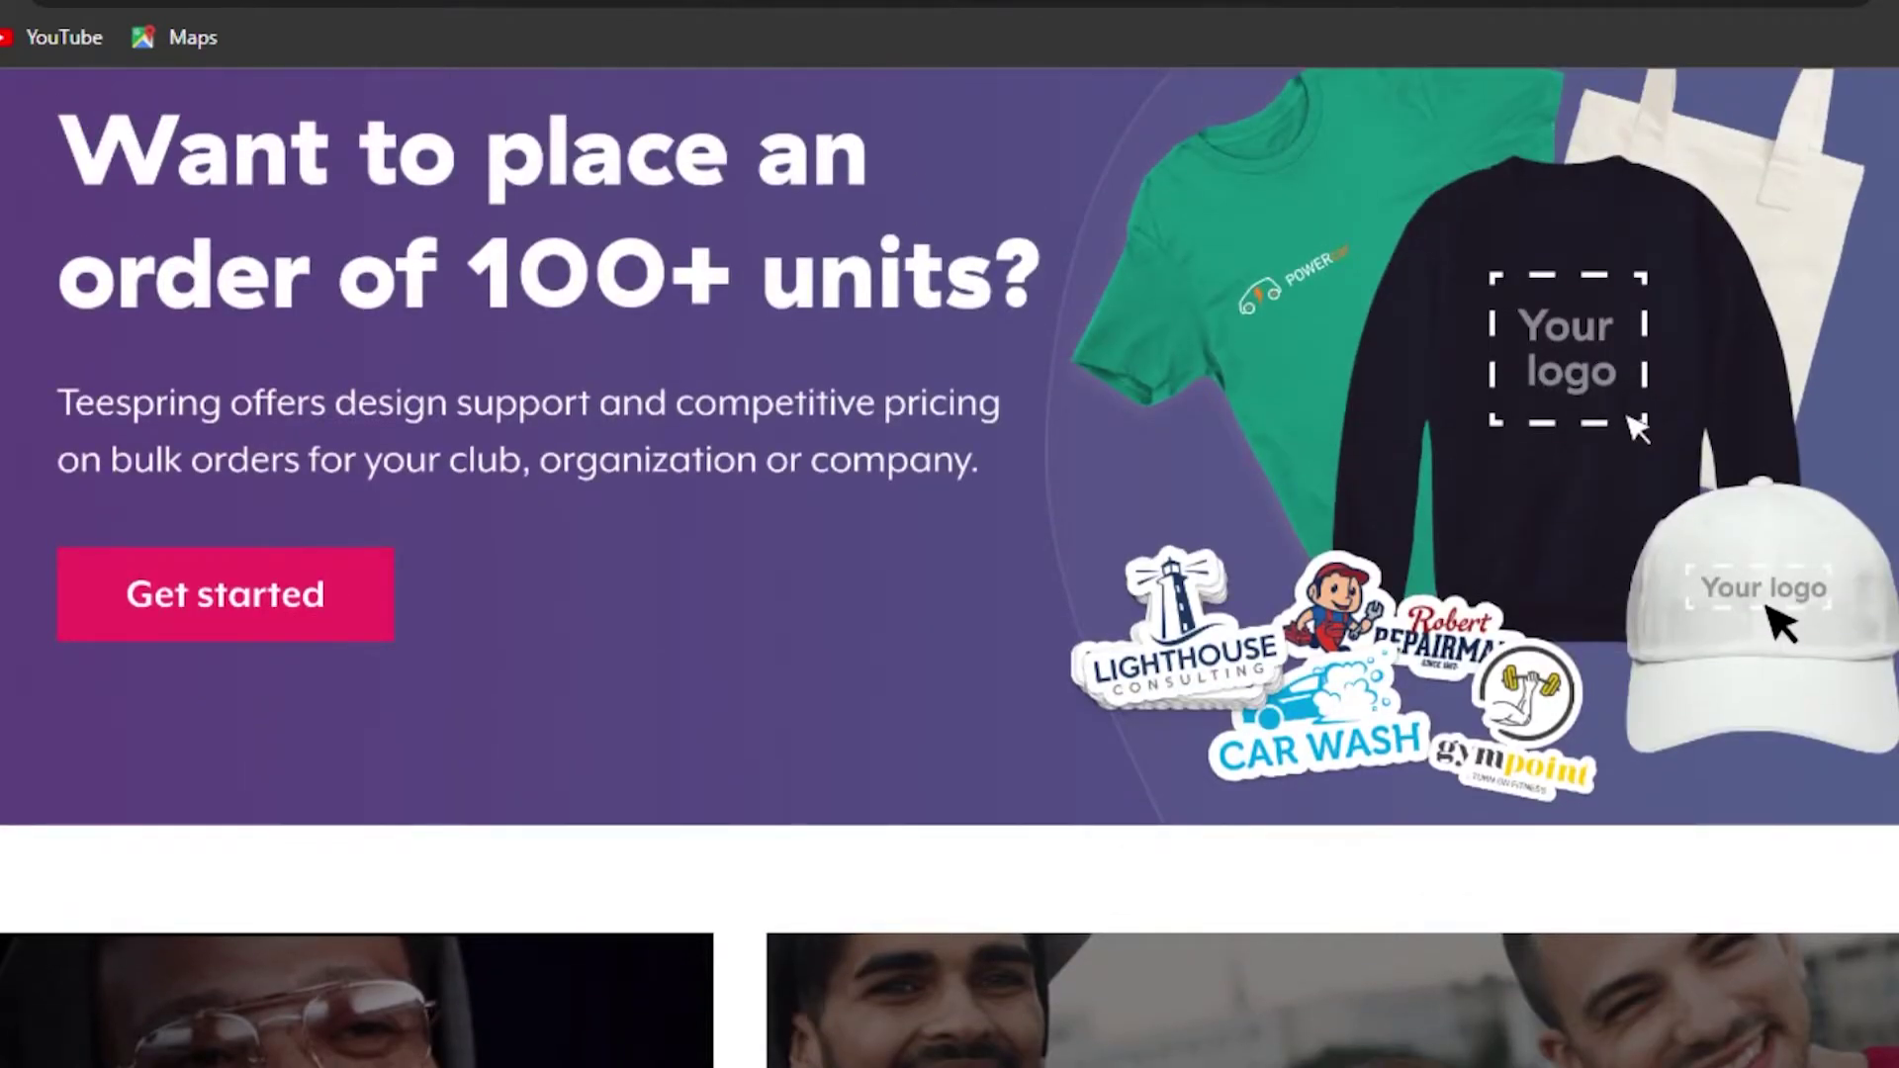
pyautogui.scroll(20, 949, 567)
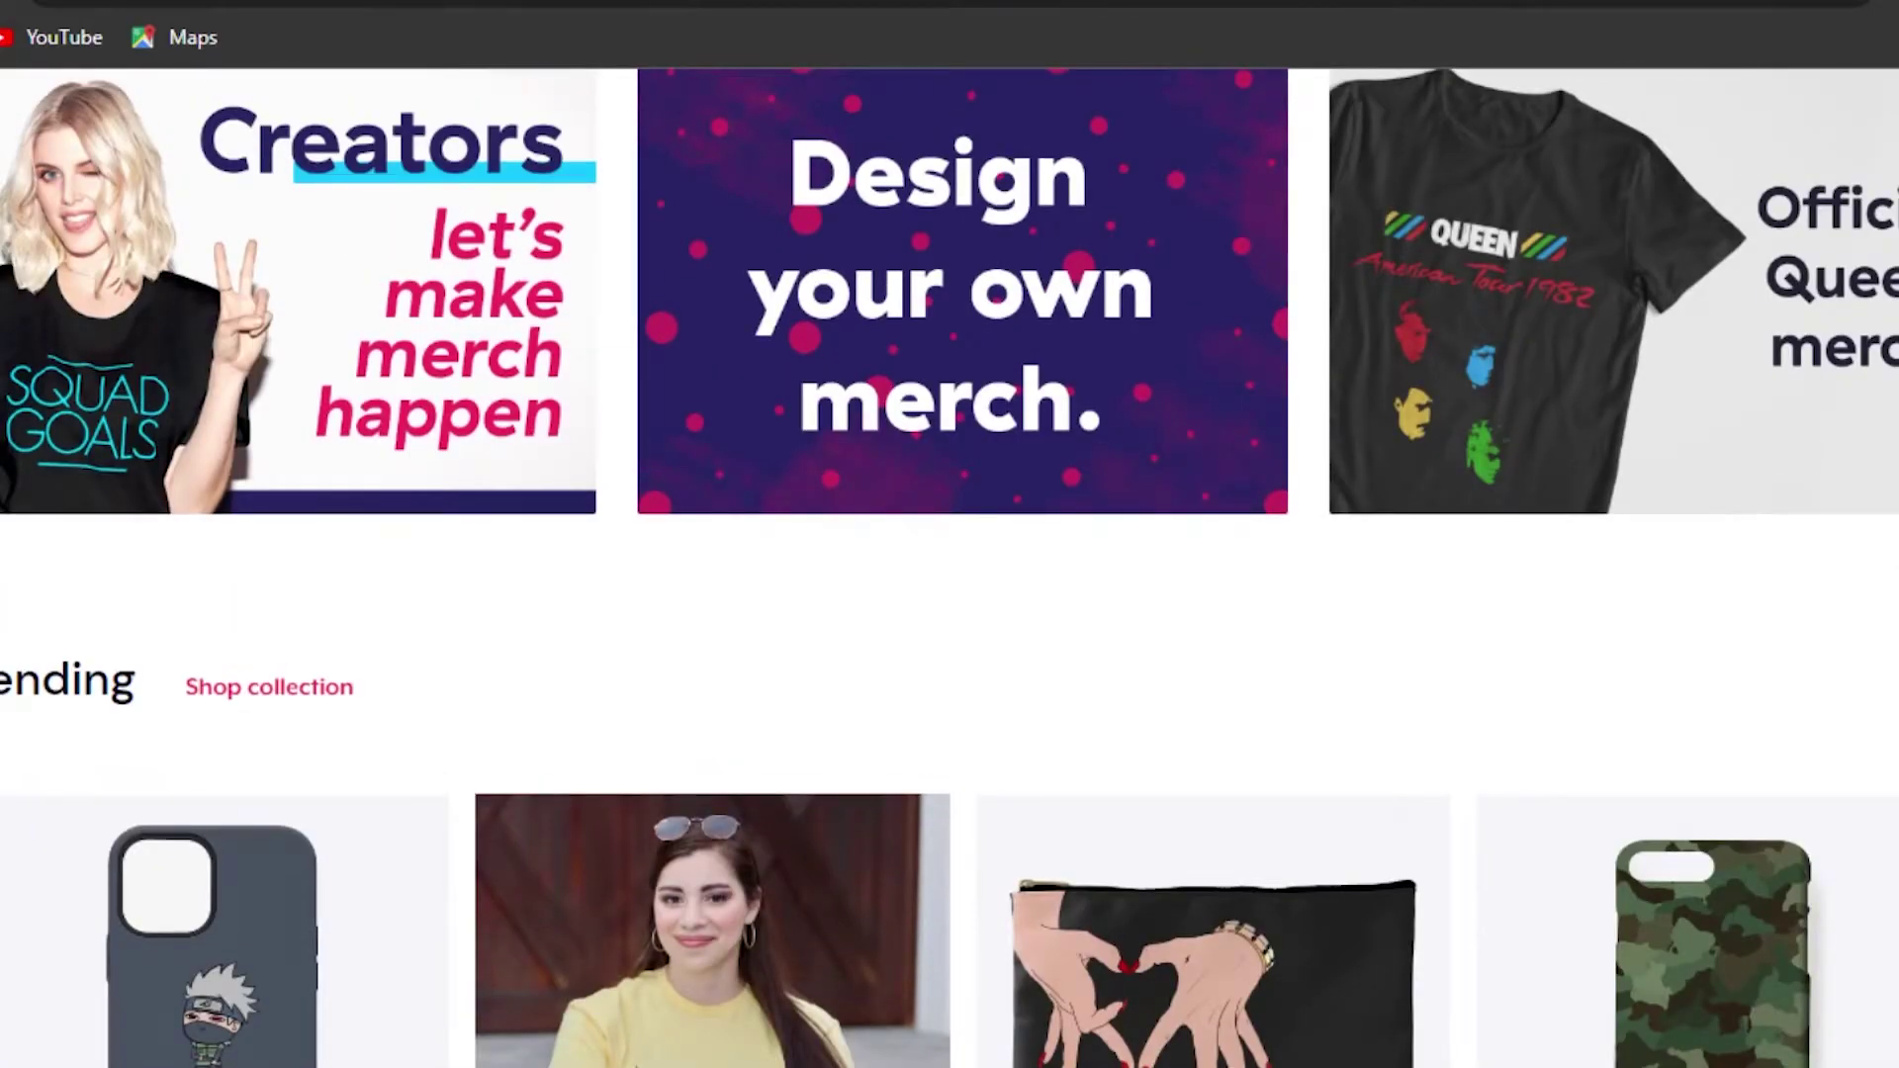
pyautogui.scroll(10, 950, 567)
pyautogui.click(1434, 994)
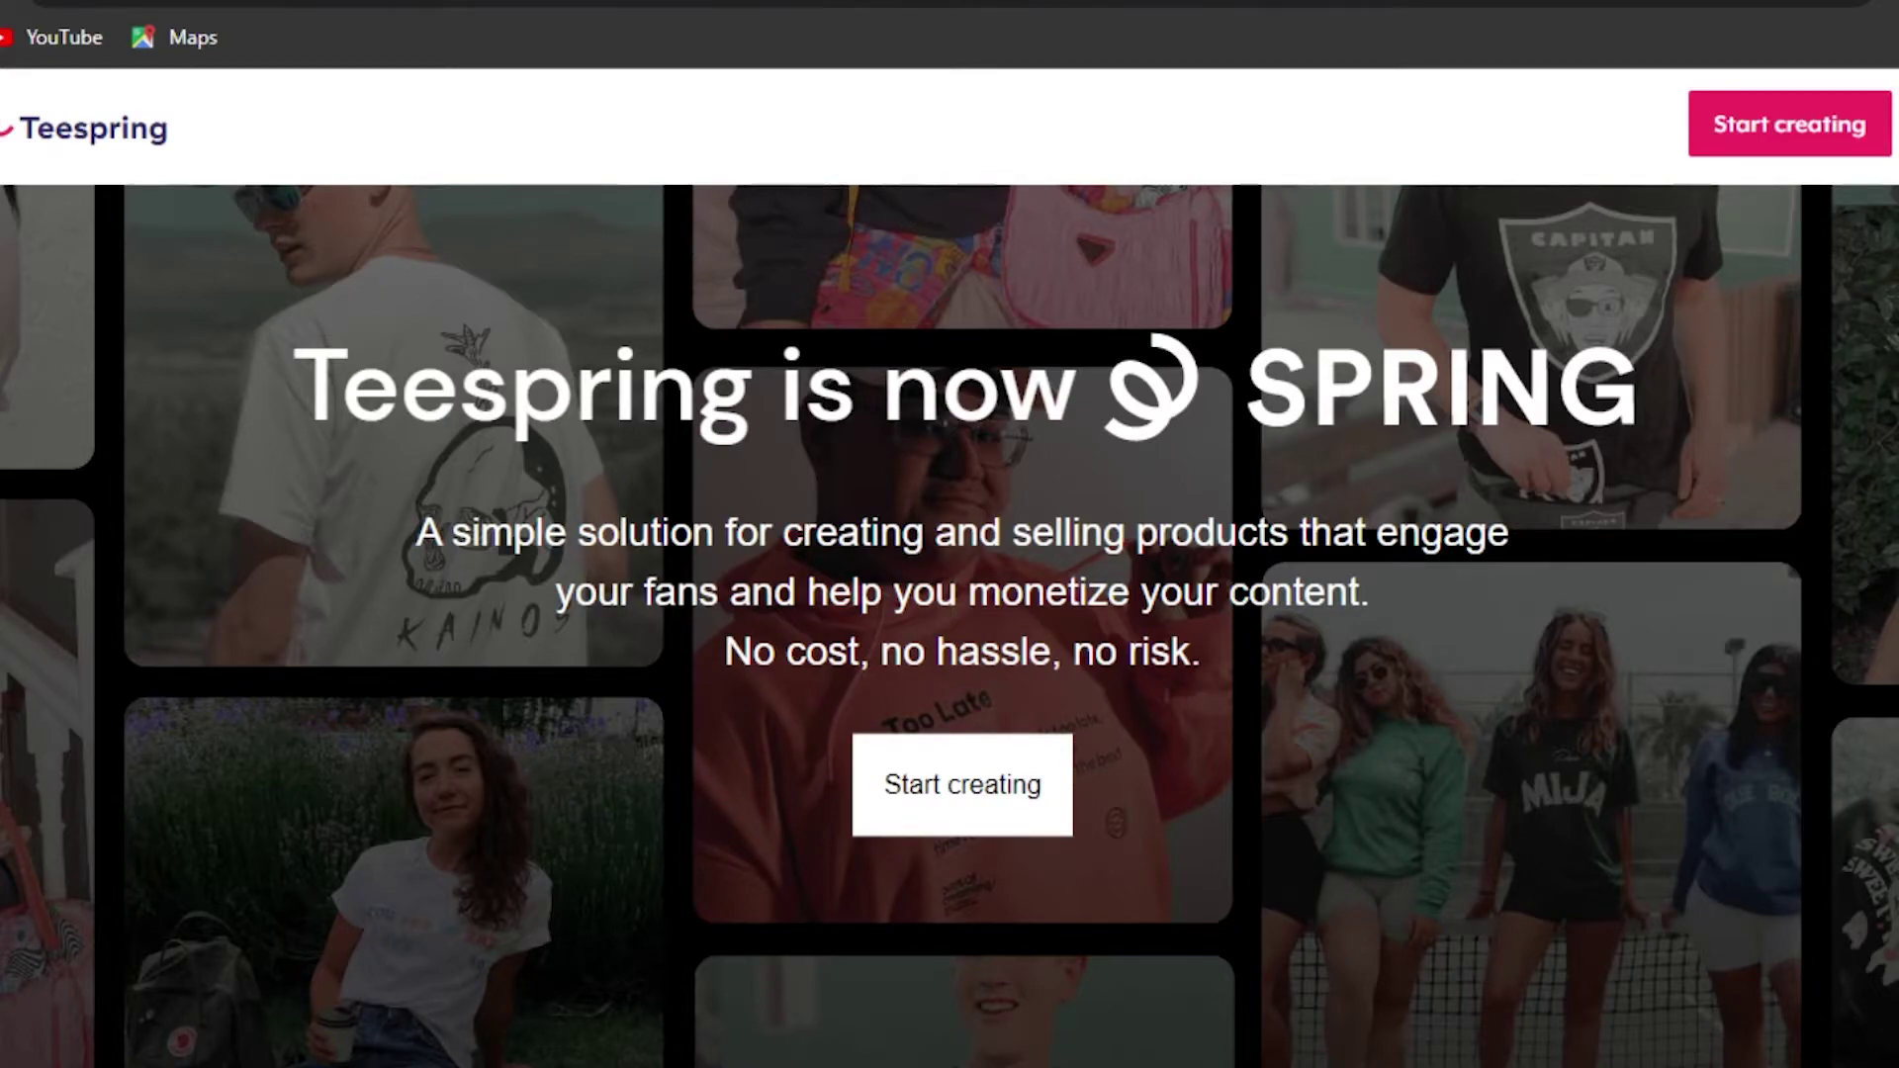
# Start creating a new Spring product and scroll the Step 1/4 product list.
pyautogui.click(1822, 130)
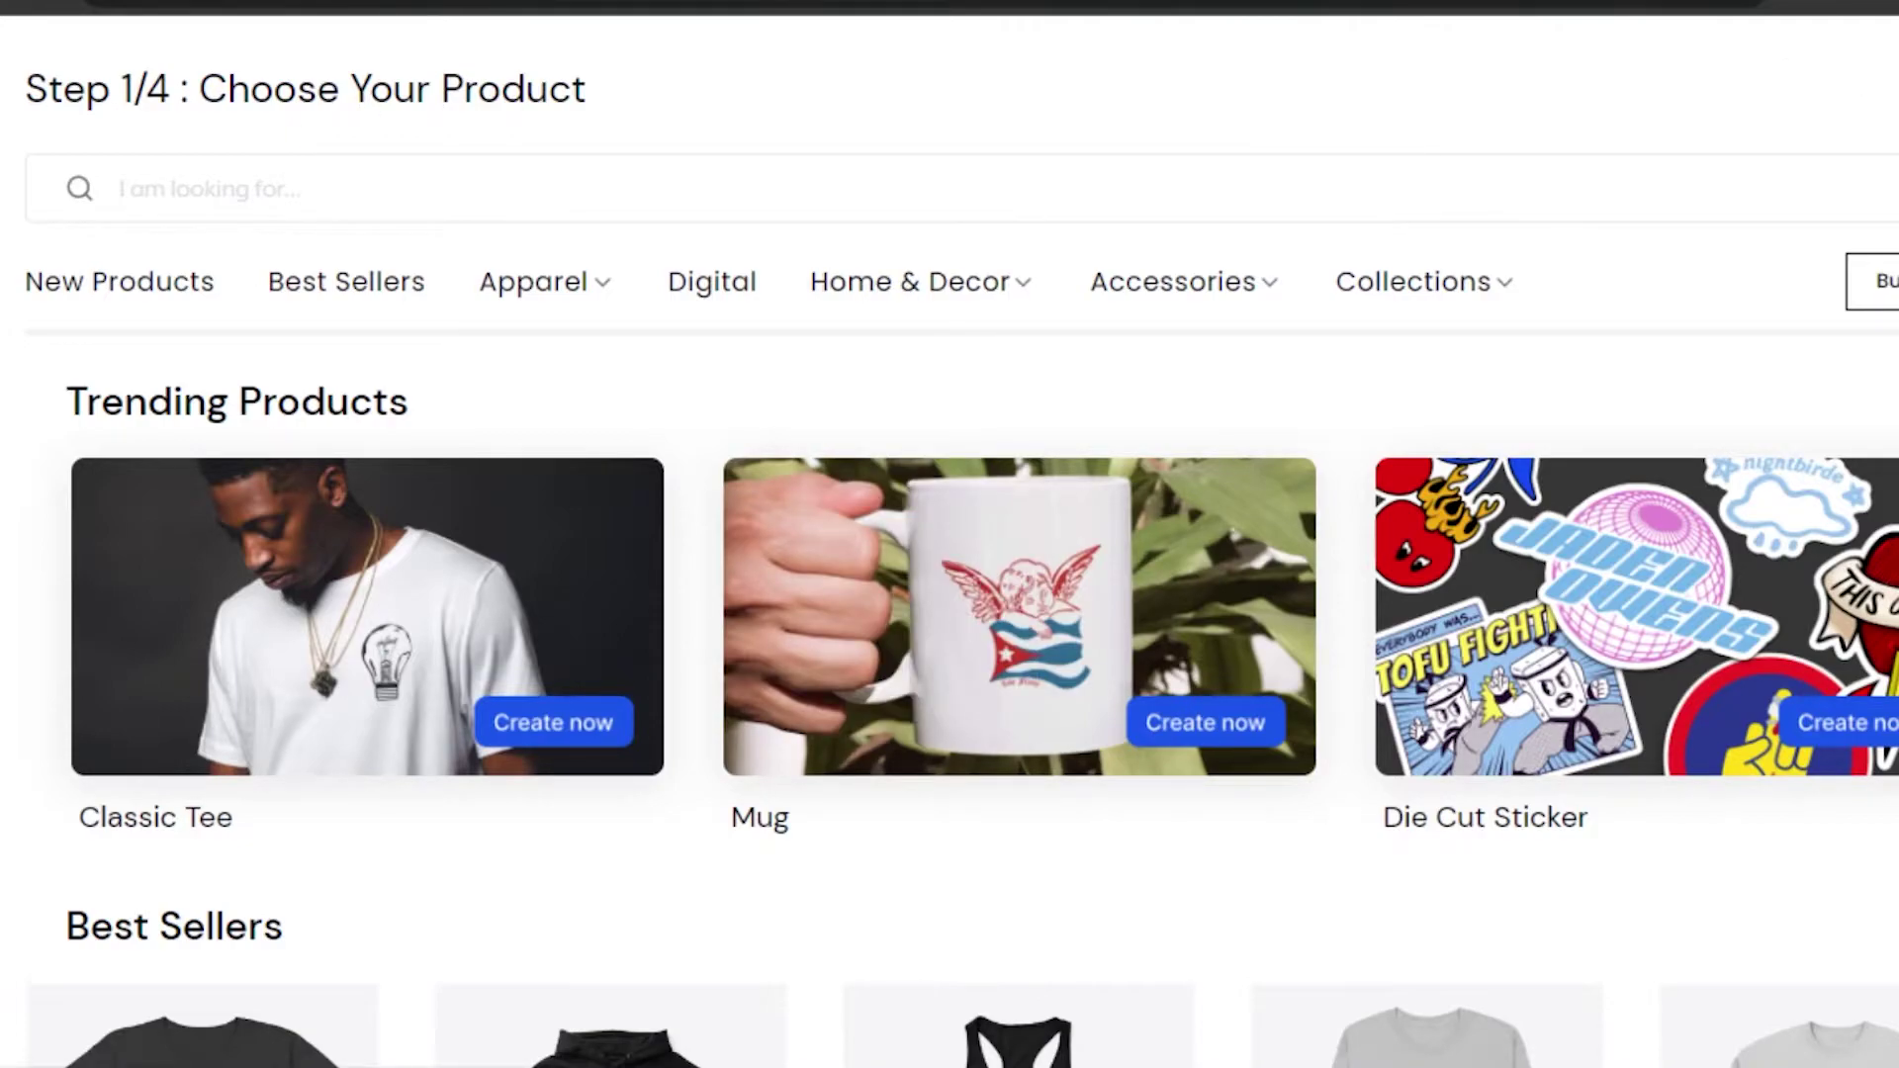
pyautogui.scroll(-7, 950, 594)
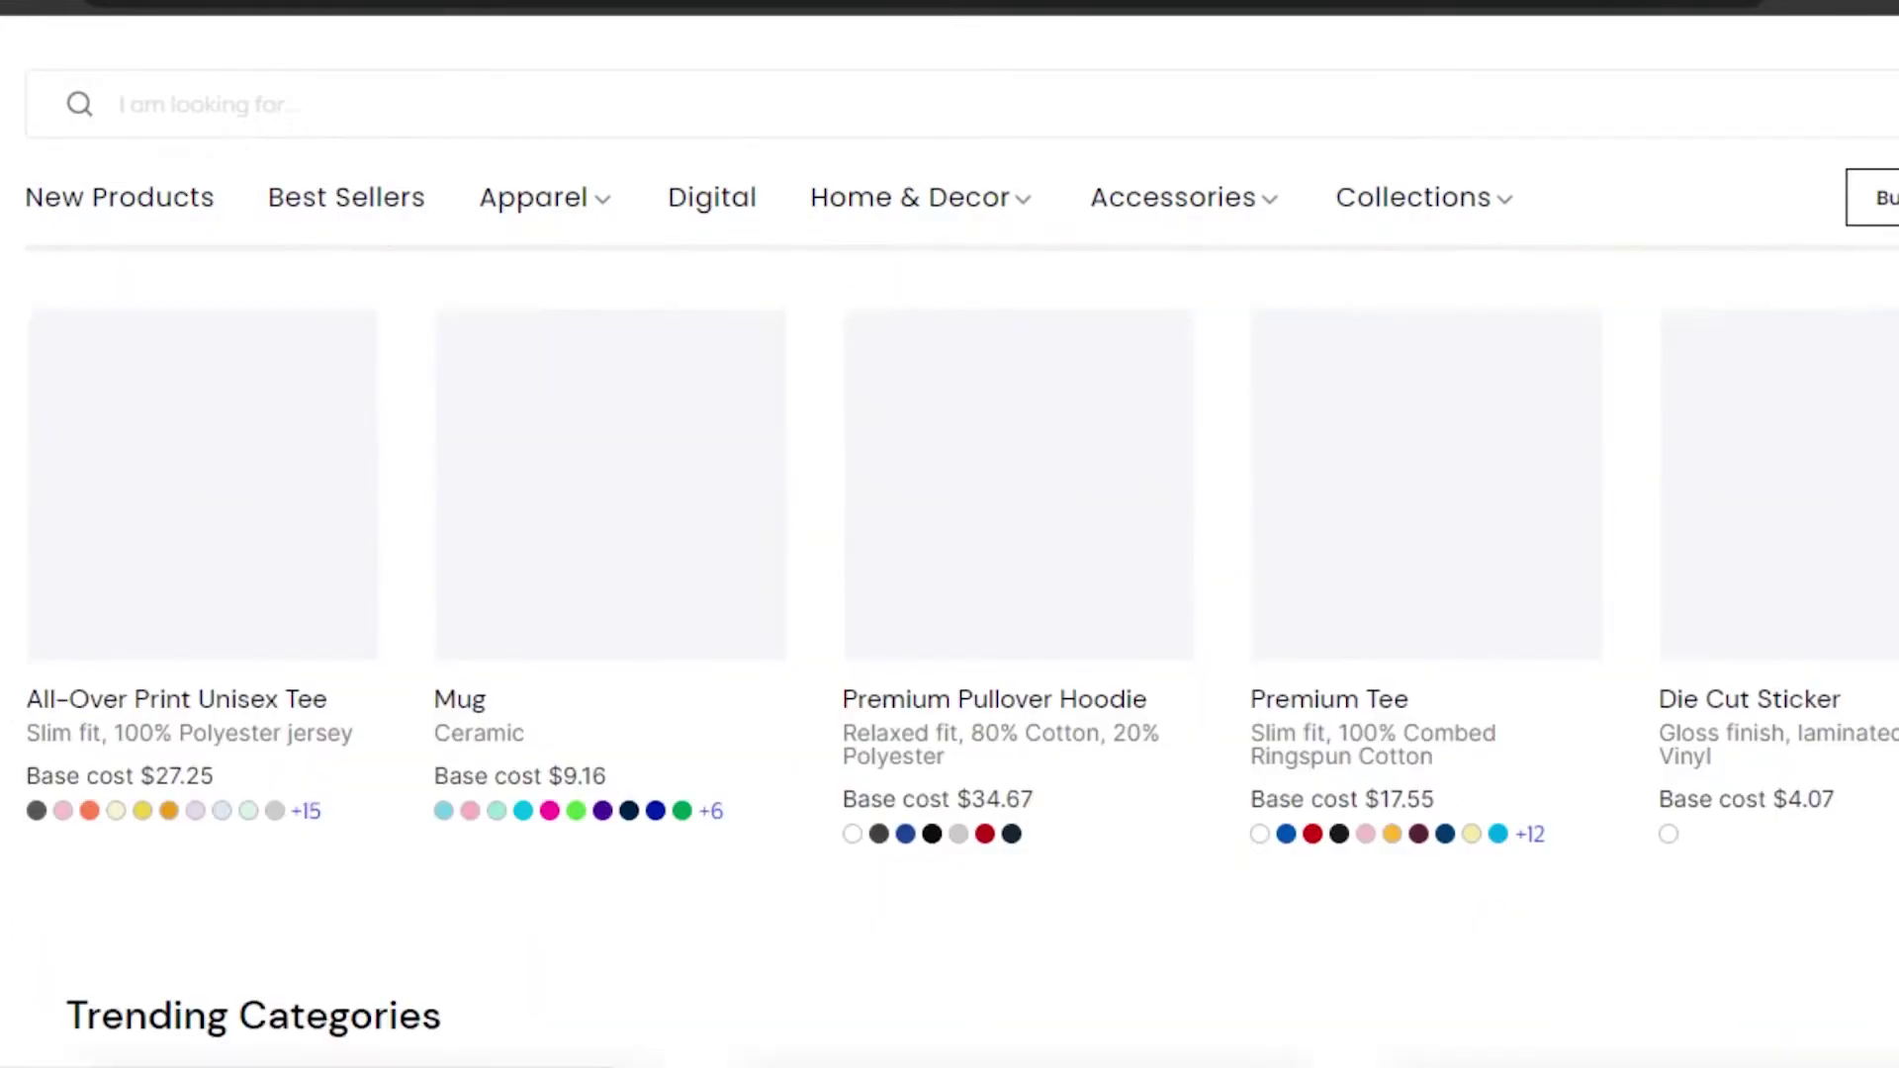
pyautogui.scroll(6, 950, 593)
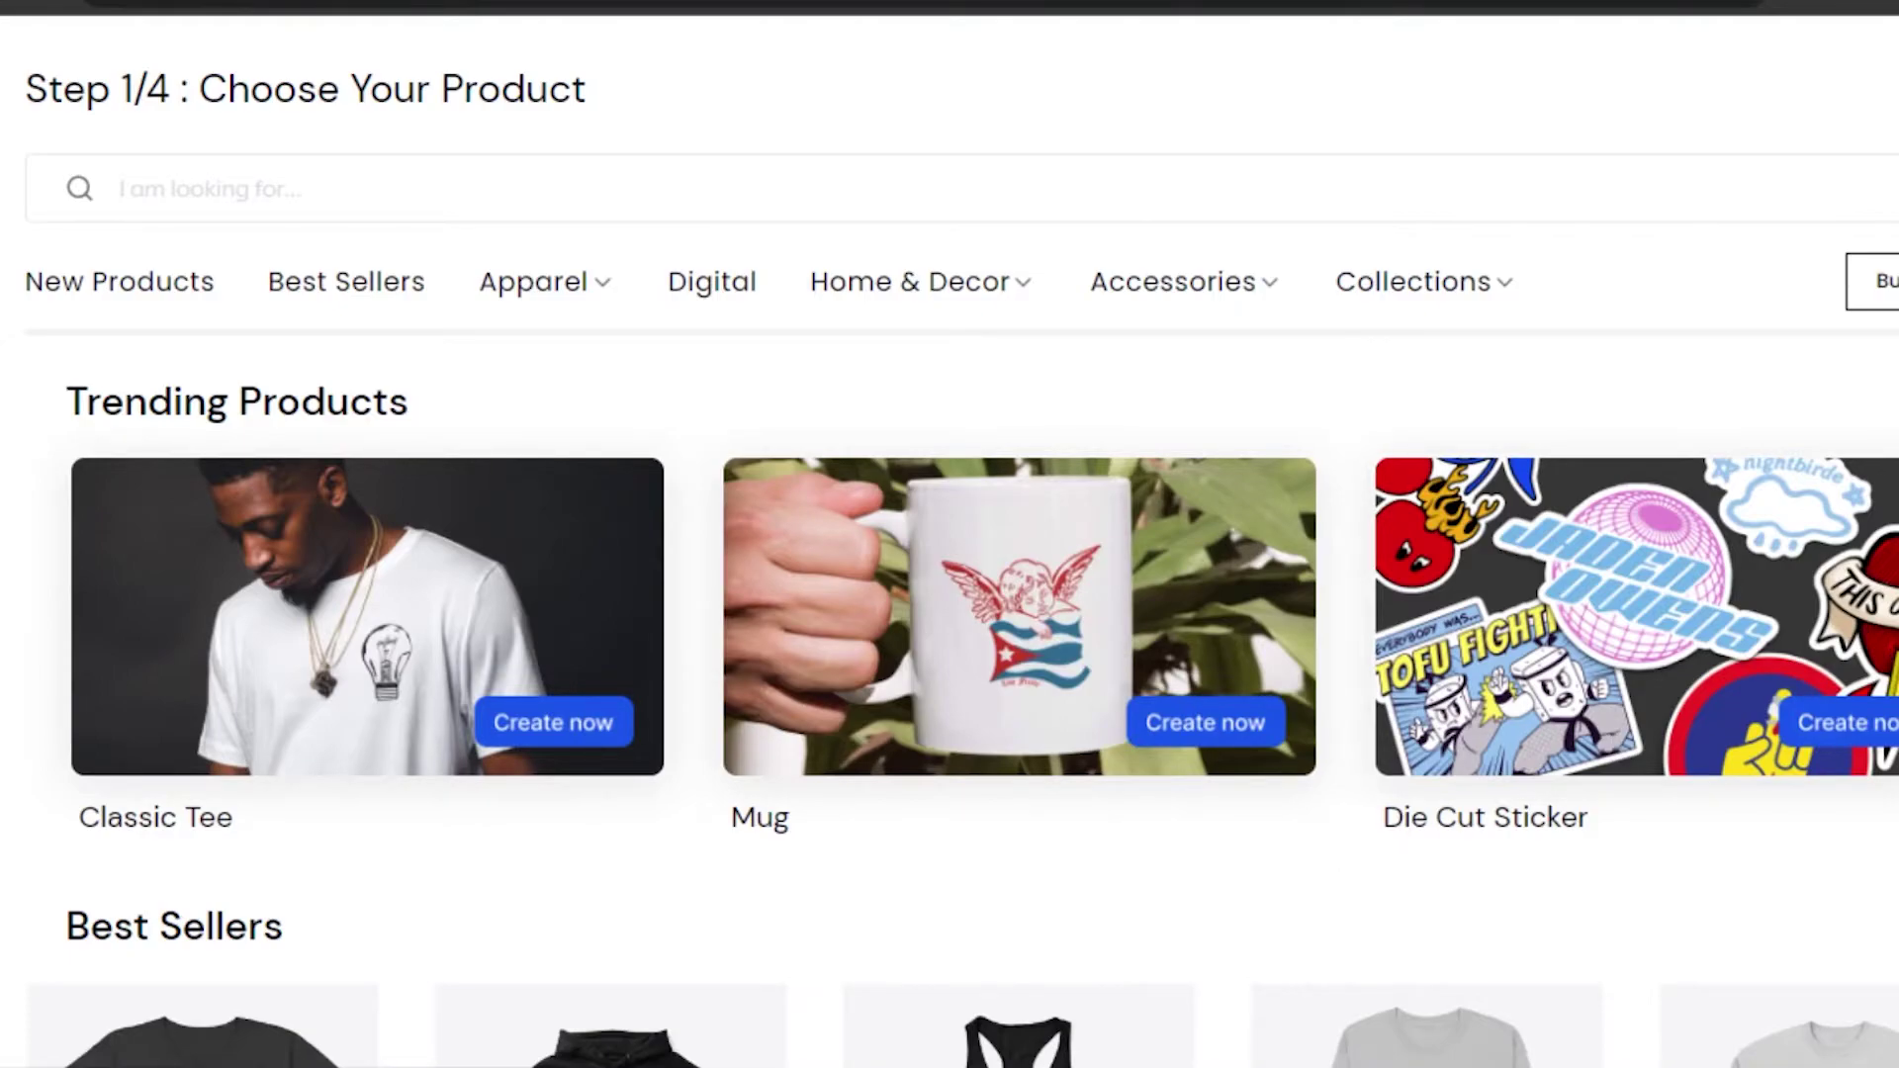
# Browse the Apparel, Home & Decor and Collections menus and the best-seller products with base costs.
pyautogui.moveTo(1022, 280)
pyautogui.moveTo(525, 295)
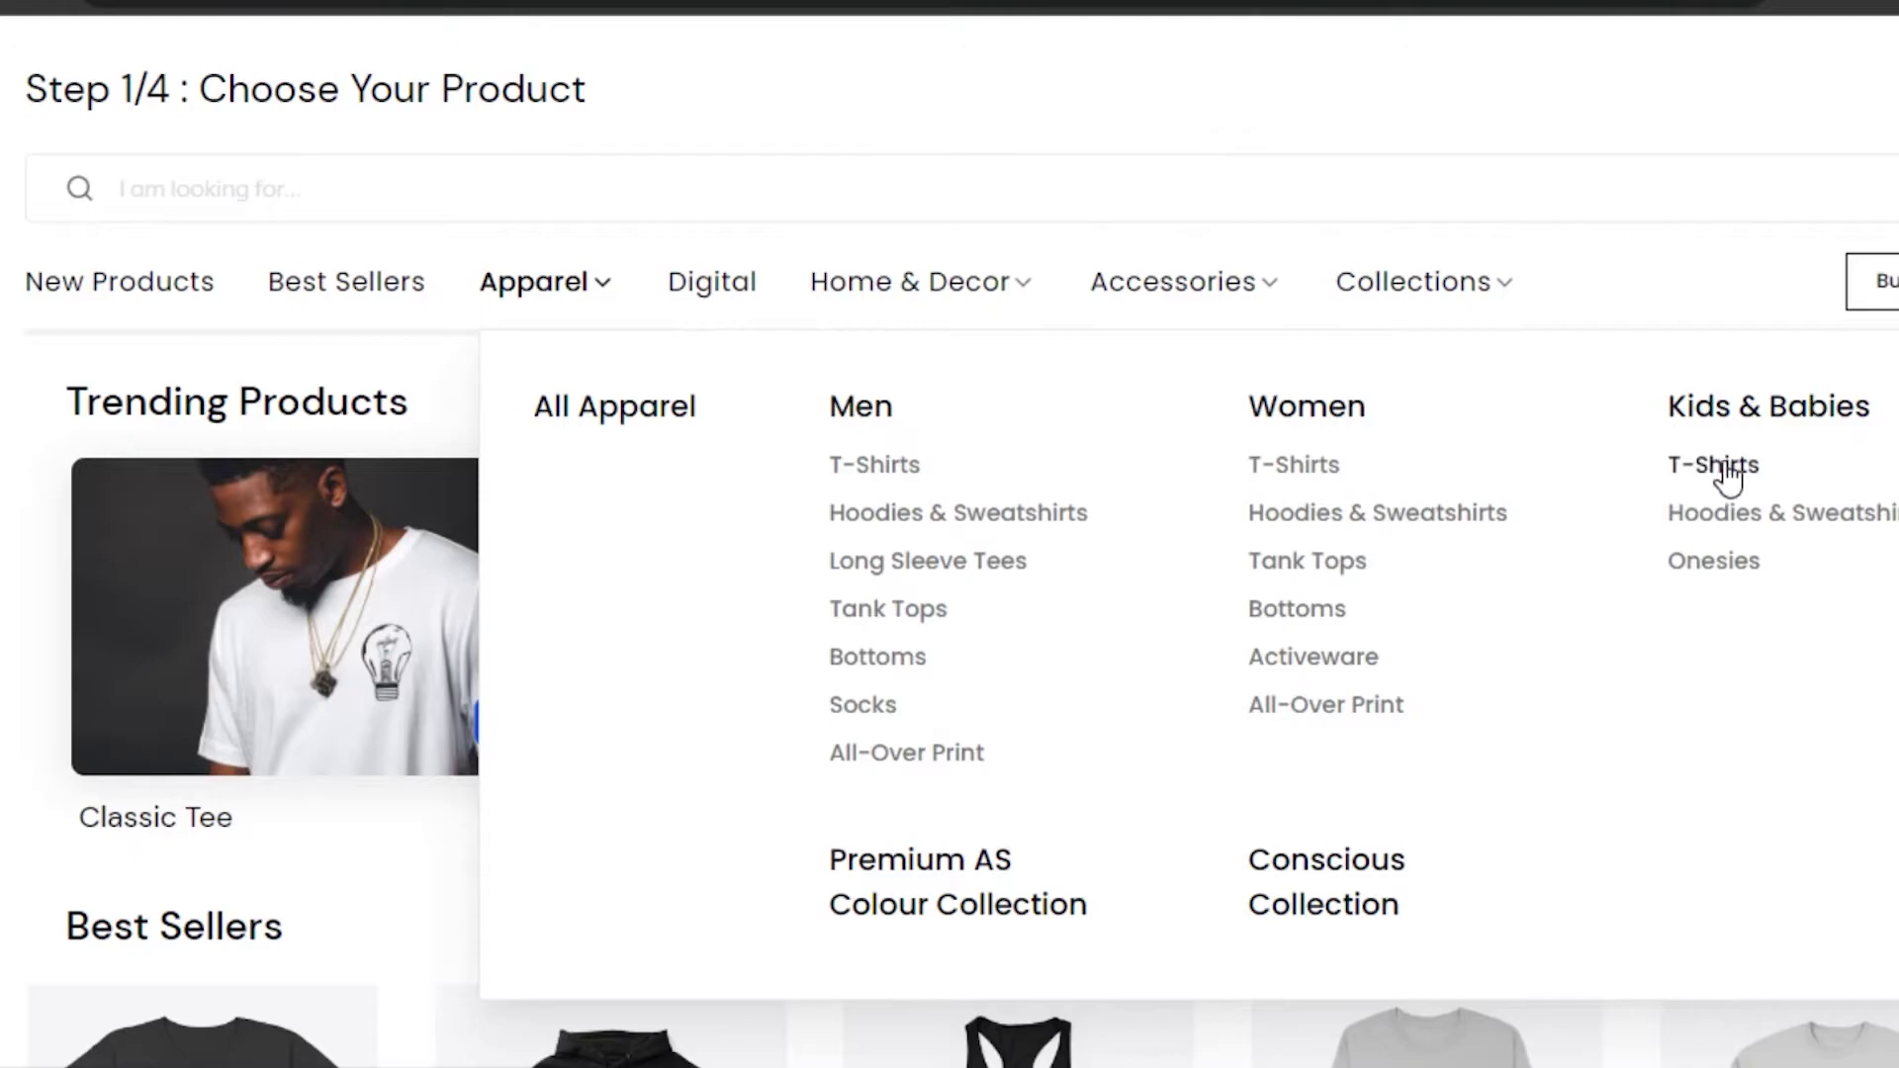
pyautogui.moveTo(1413, 295)
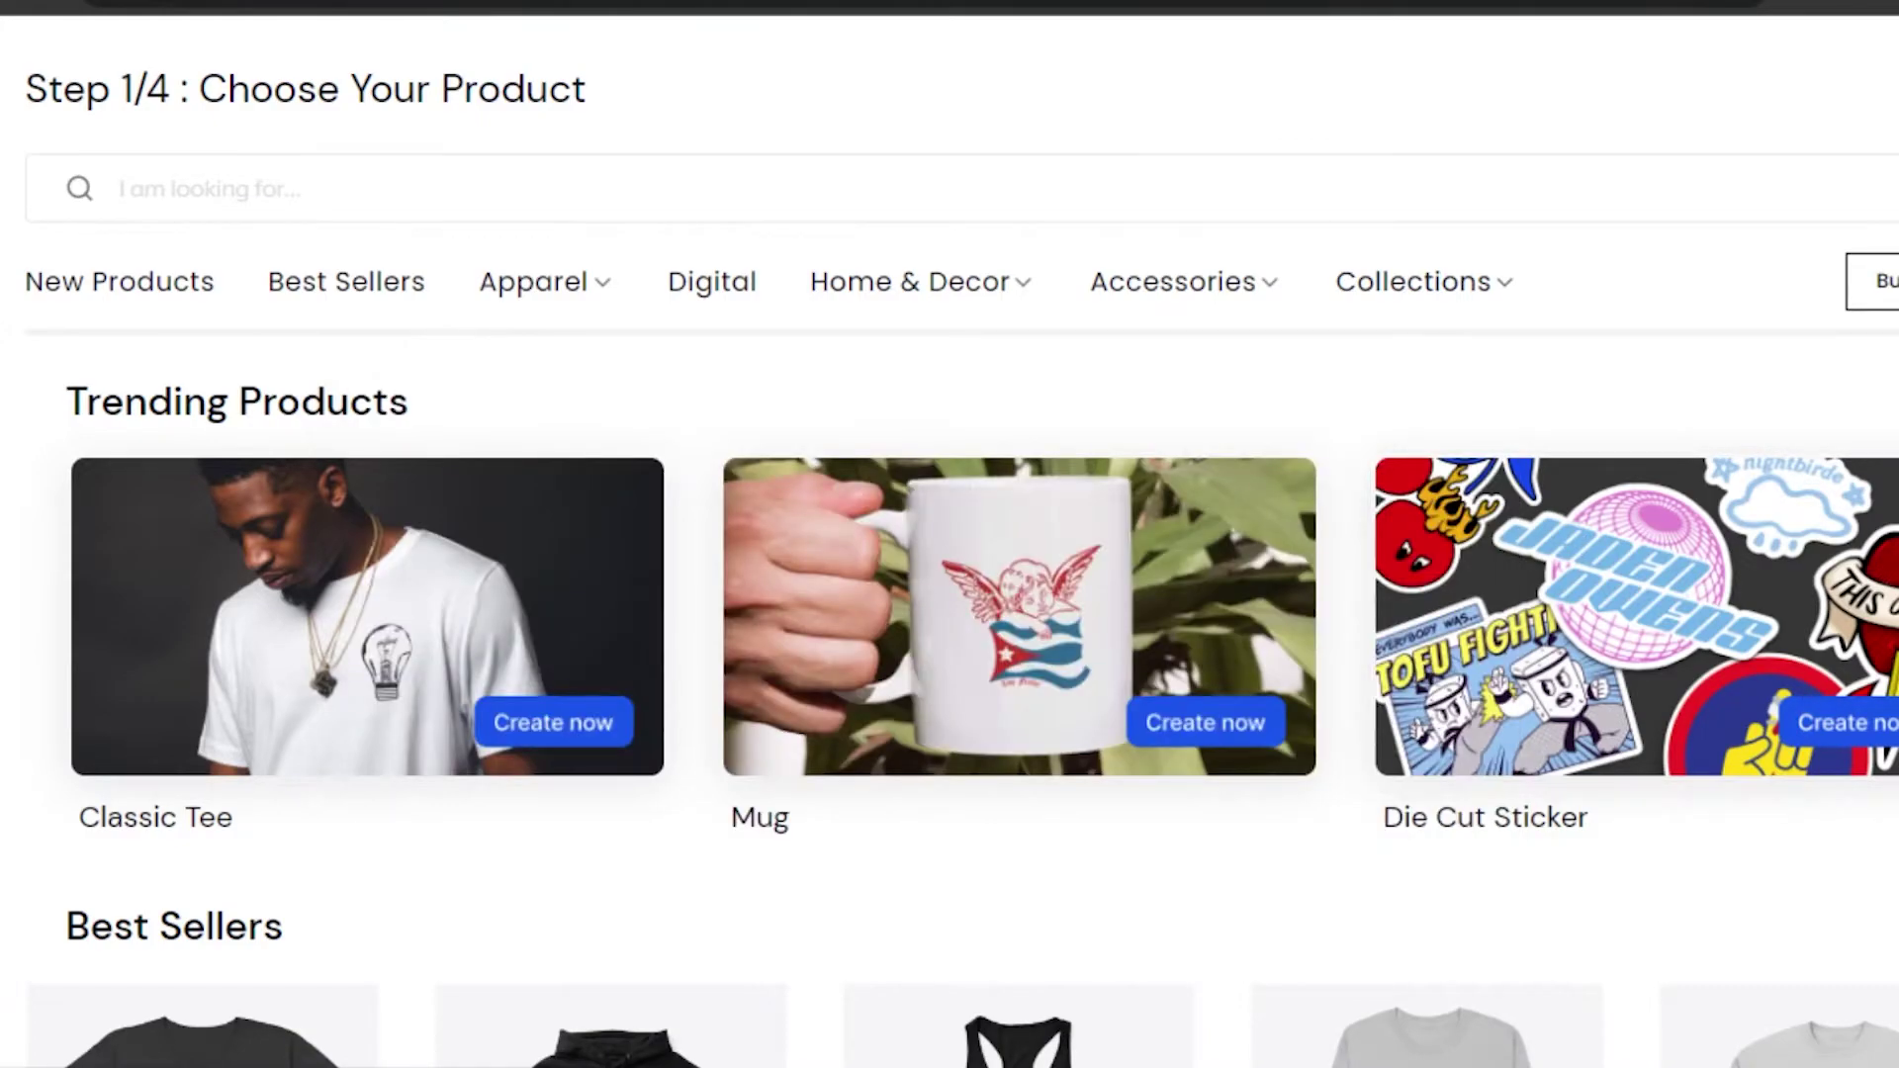
pyautogui.scroll(-10, 949, 594)
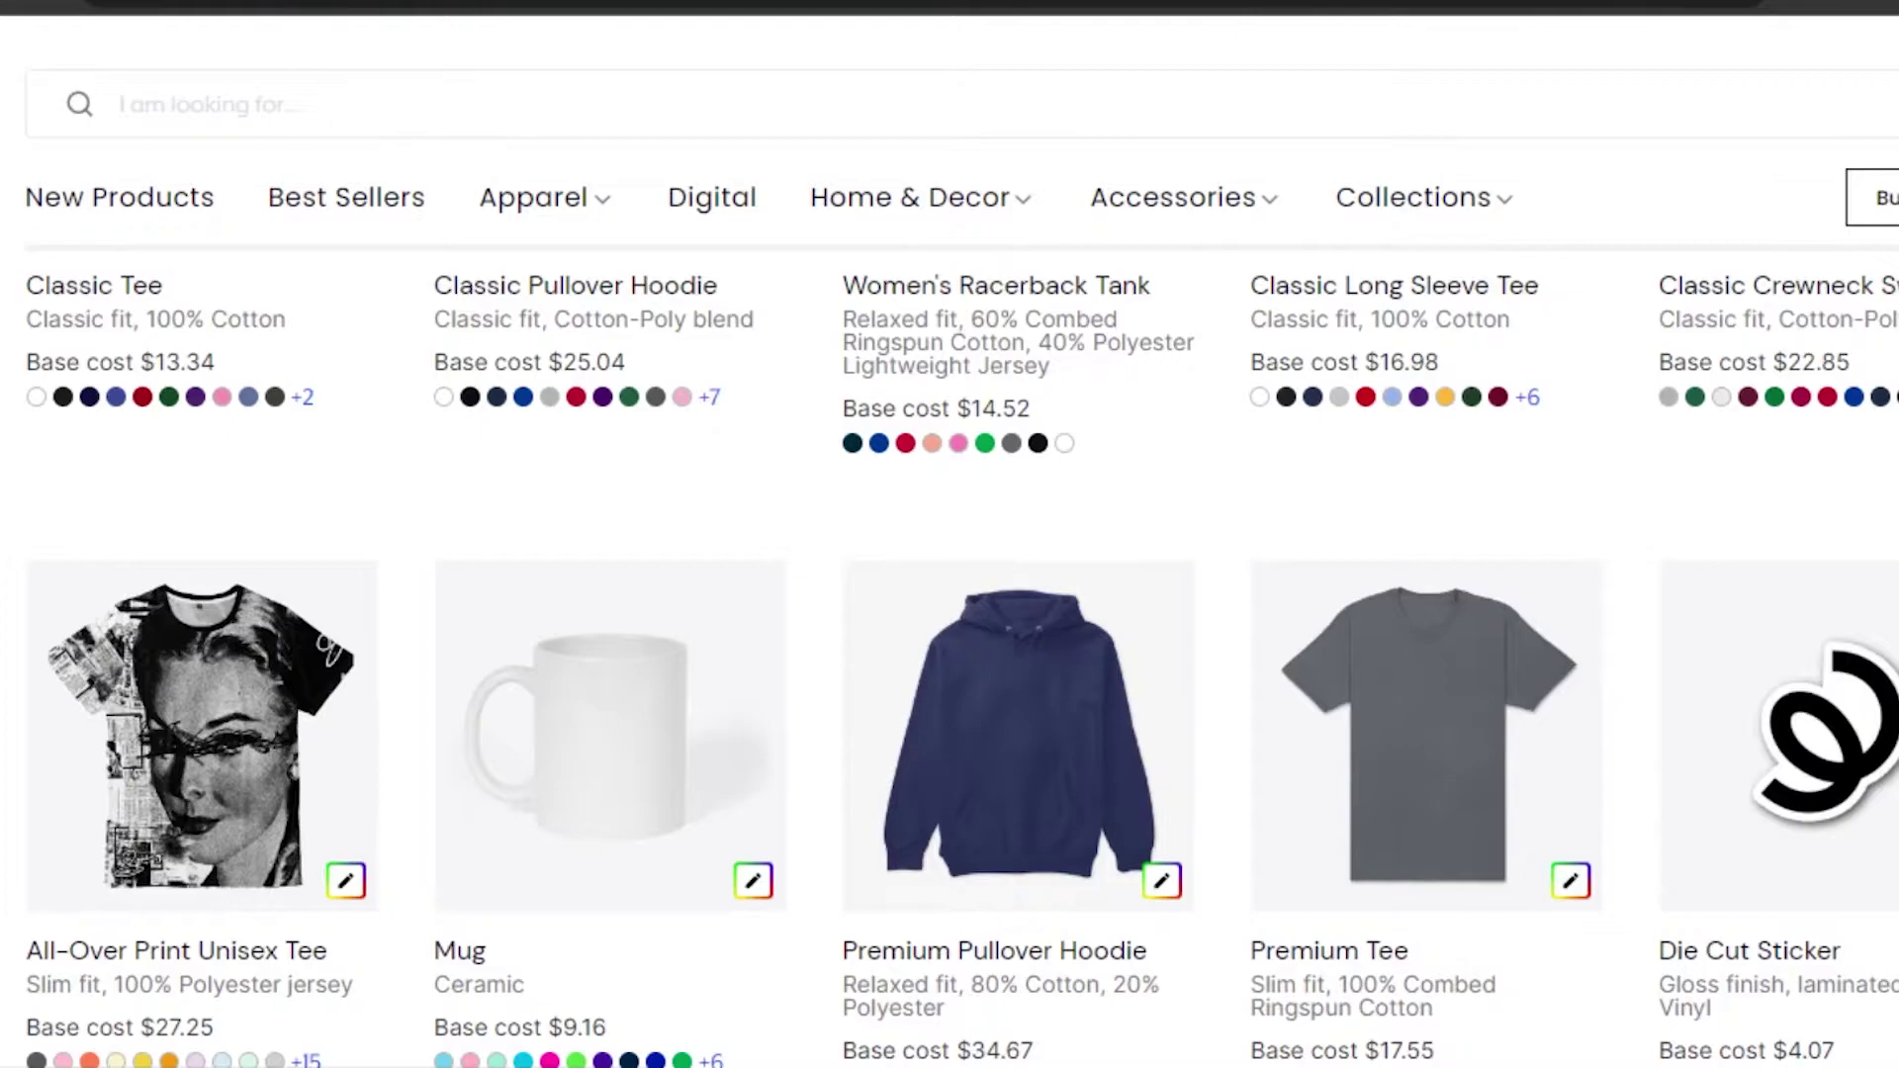
pyautogui.scroll(-10, 950, 653)
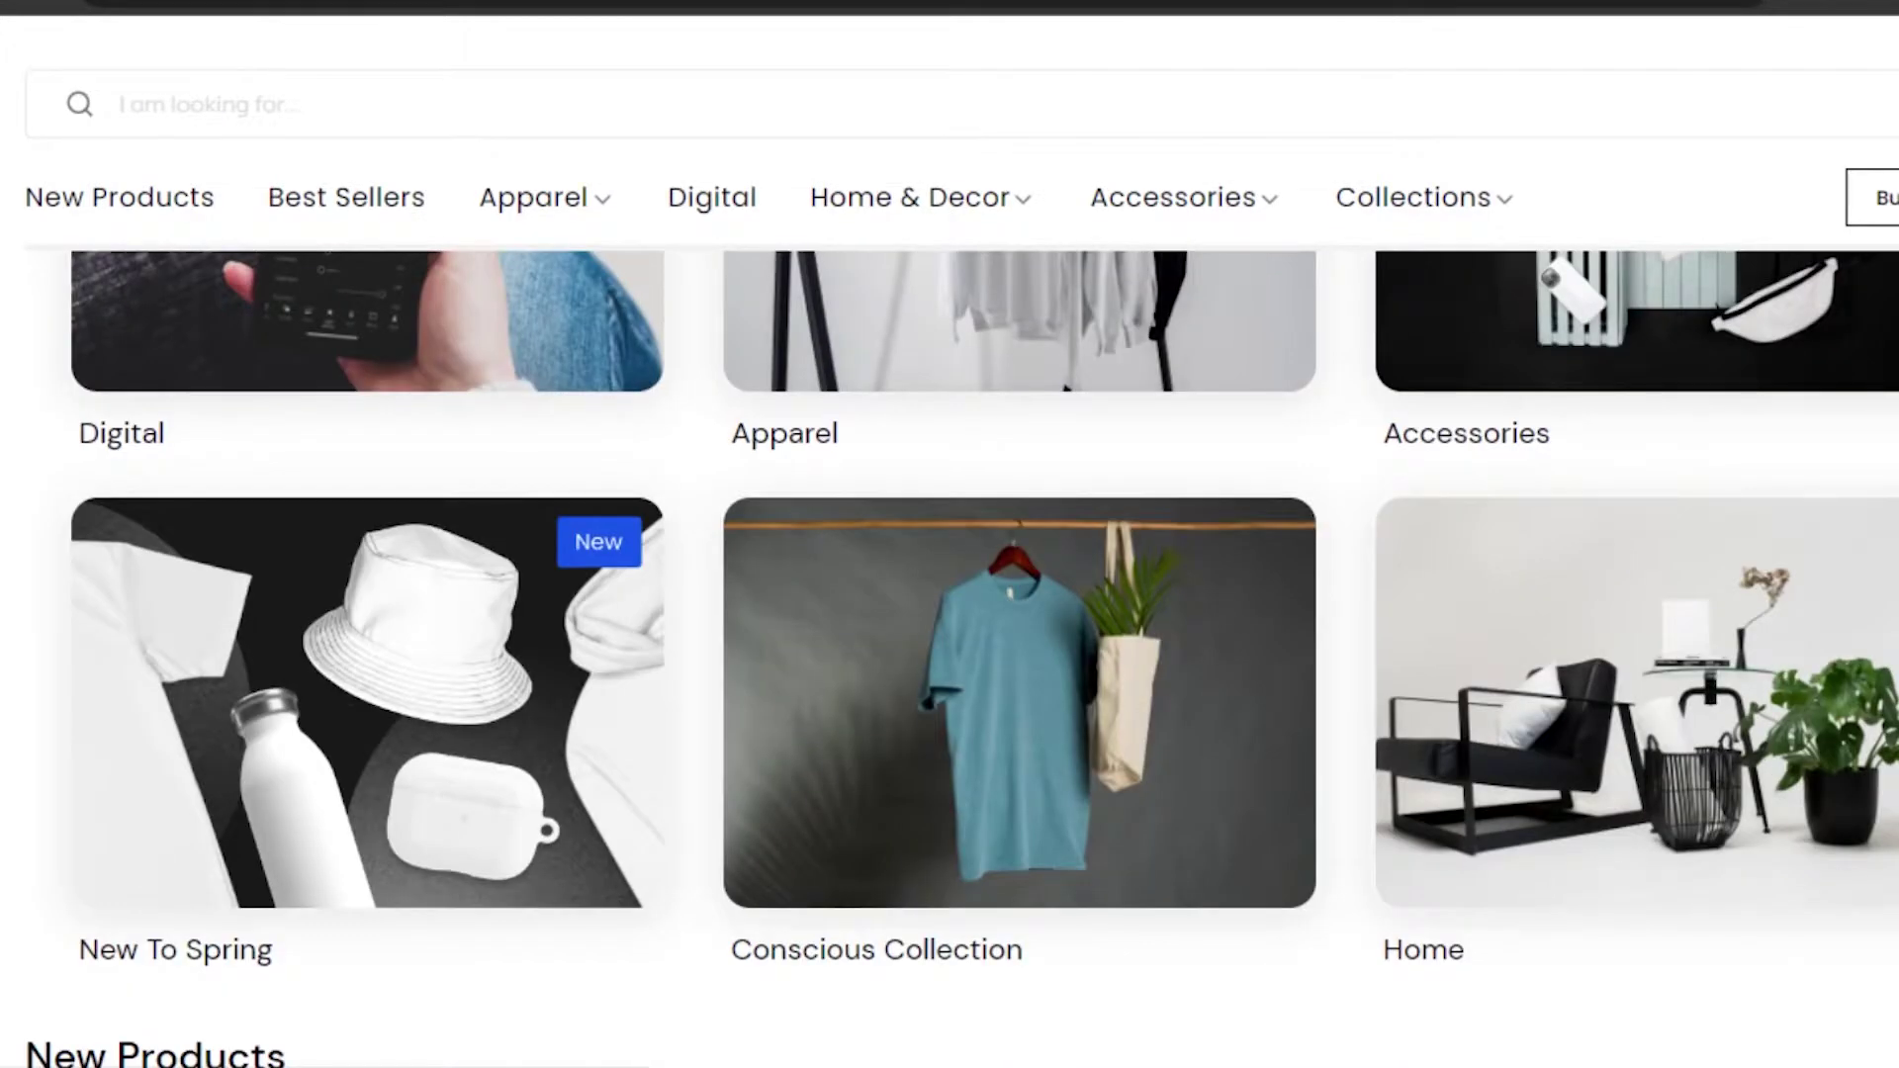
pyautogui.scroll(6, 949, 593)
pyautogui.scroll(-5, 950, 593)
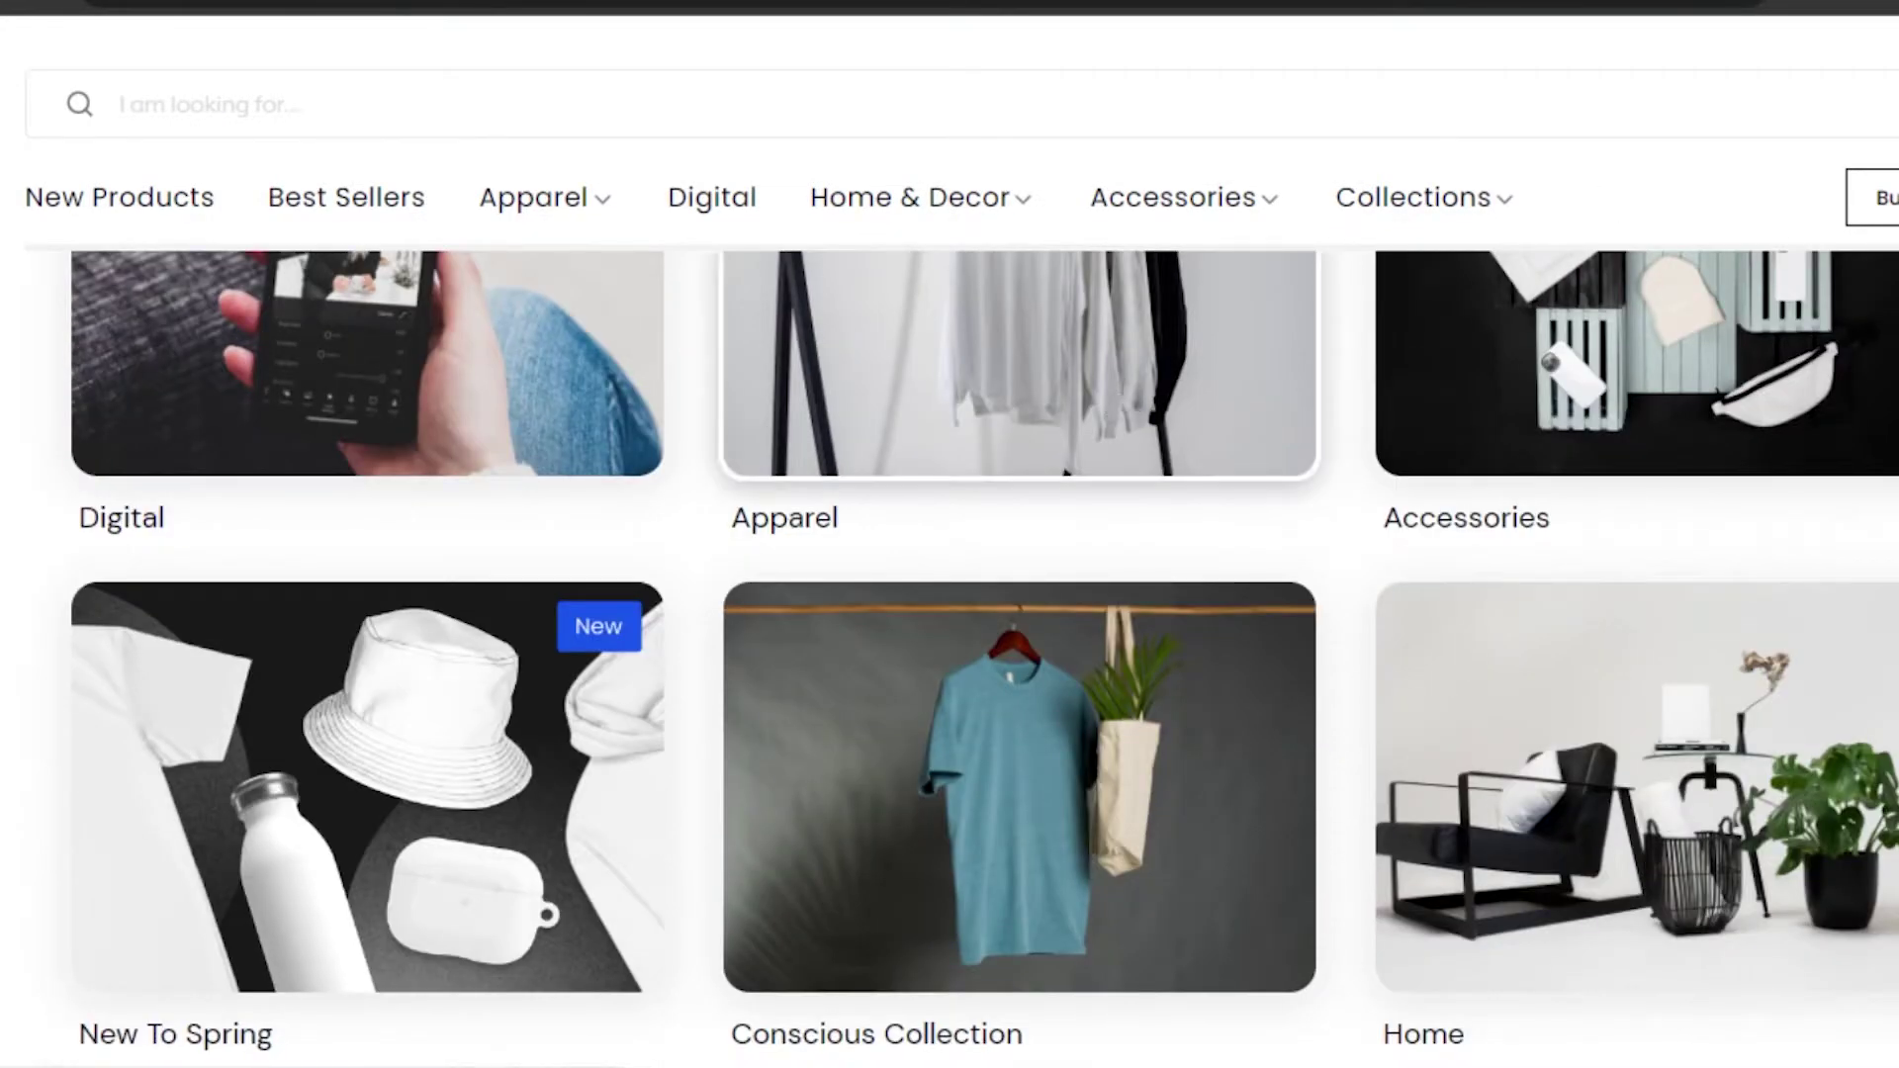
pyautogui.scroll(15, 950, 653)
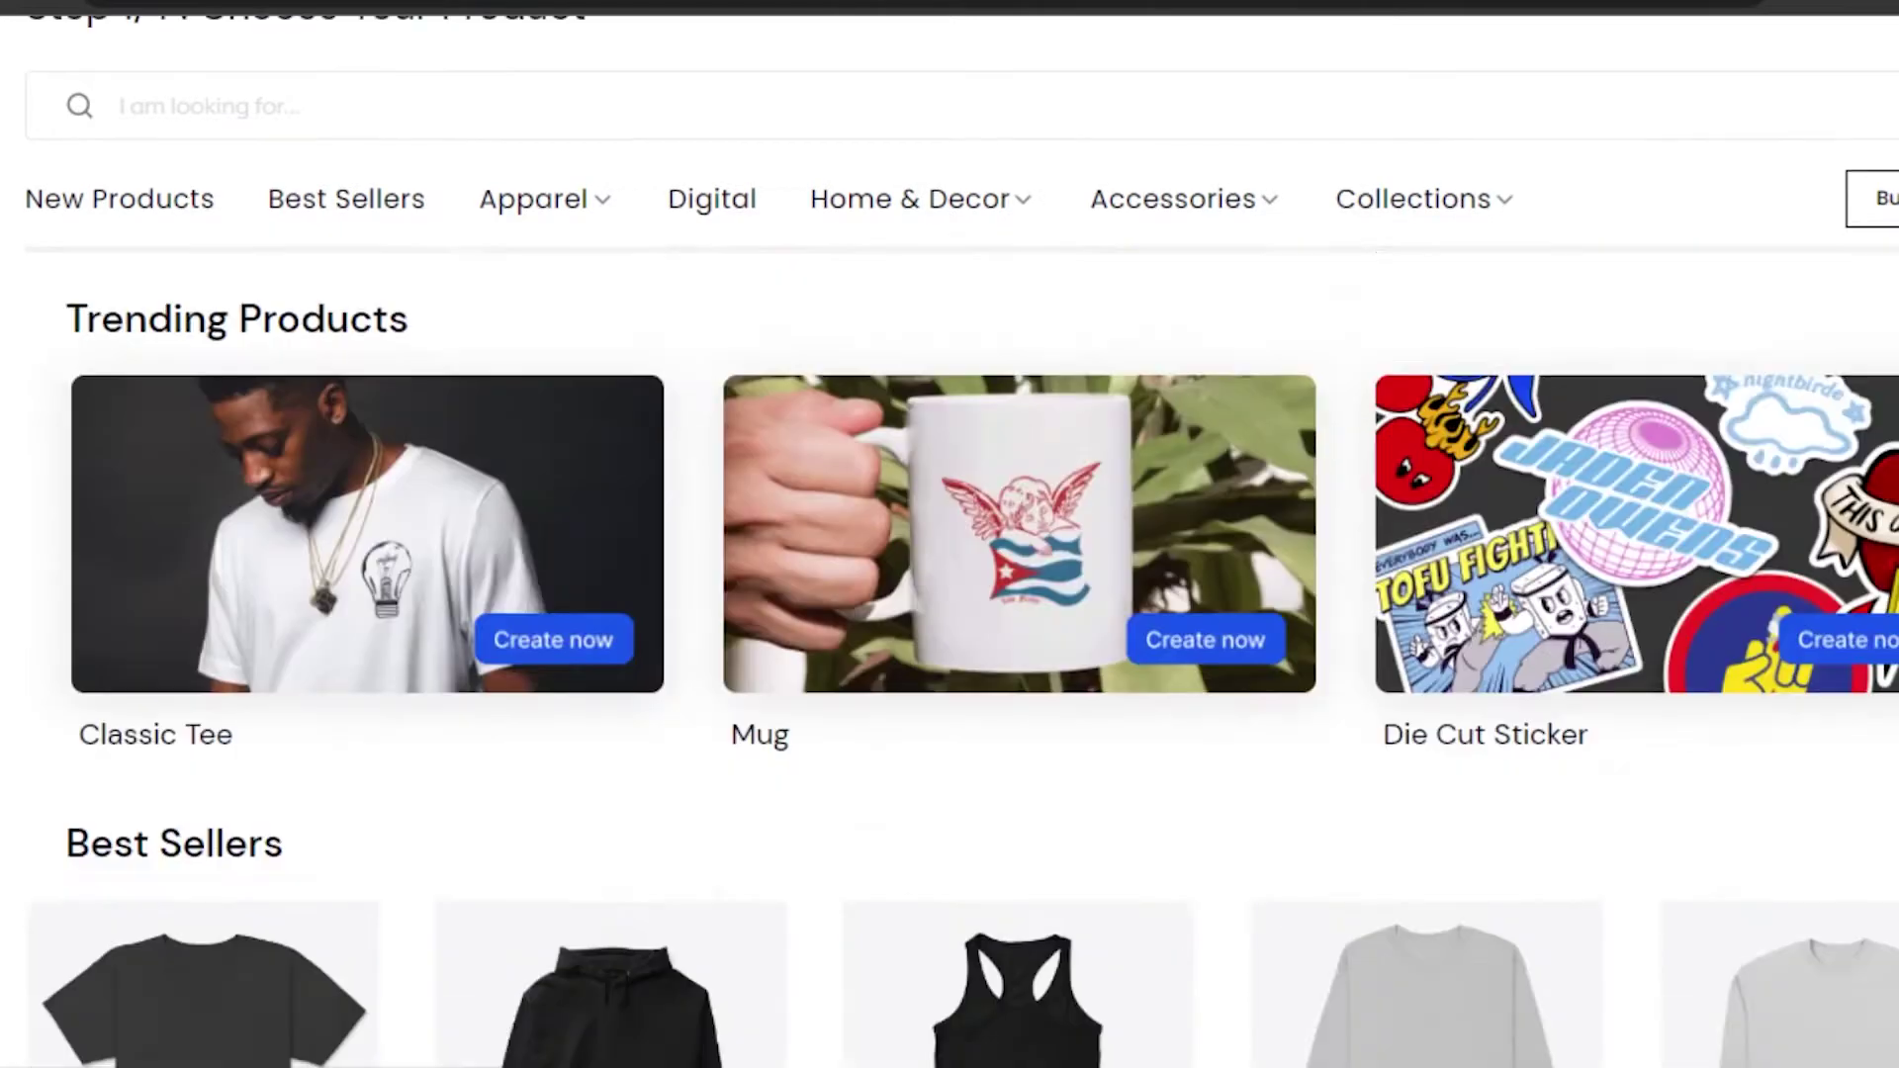
pyautogui.scroll(-3, 950, 653)
pyautogui.scroll(-10, 950, 653)
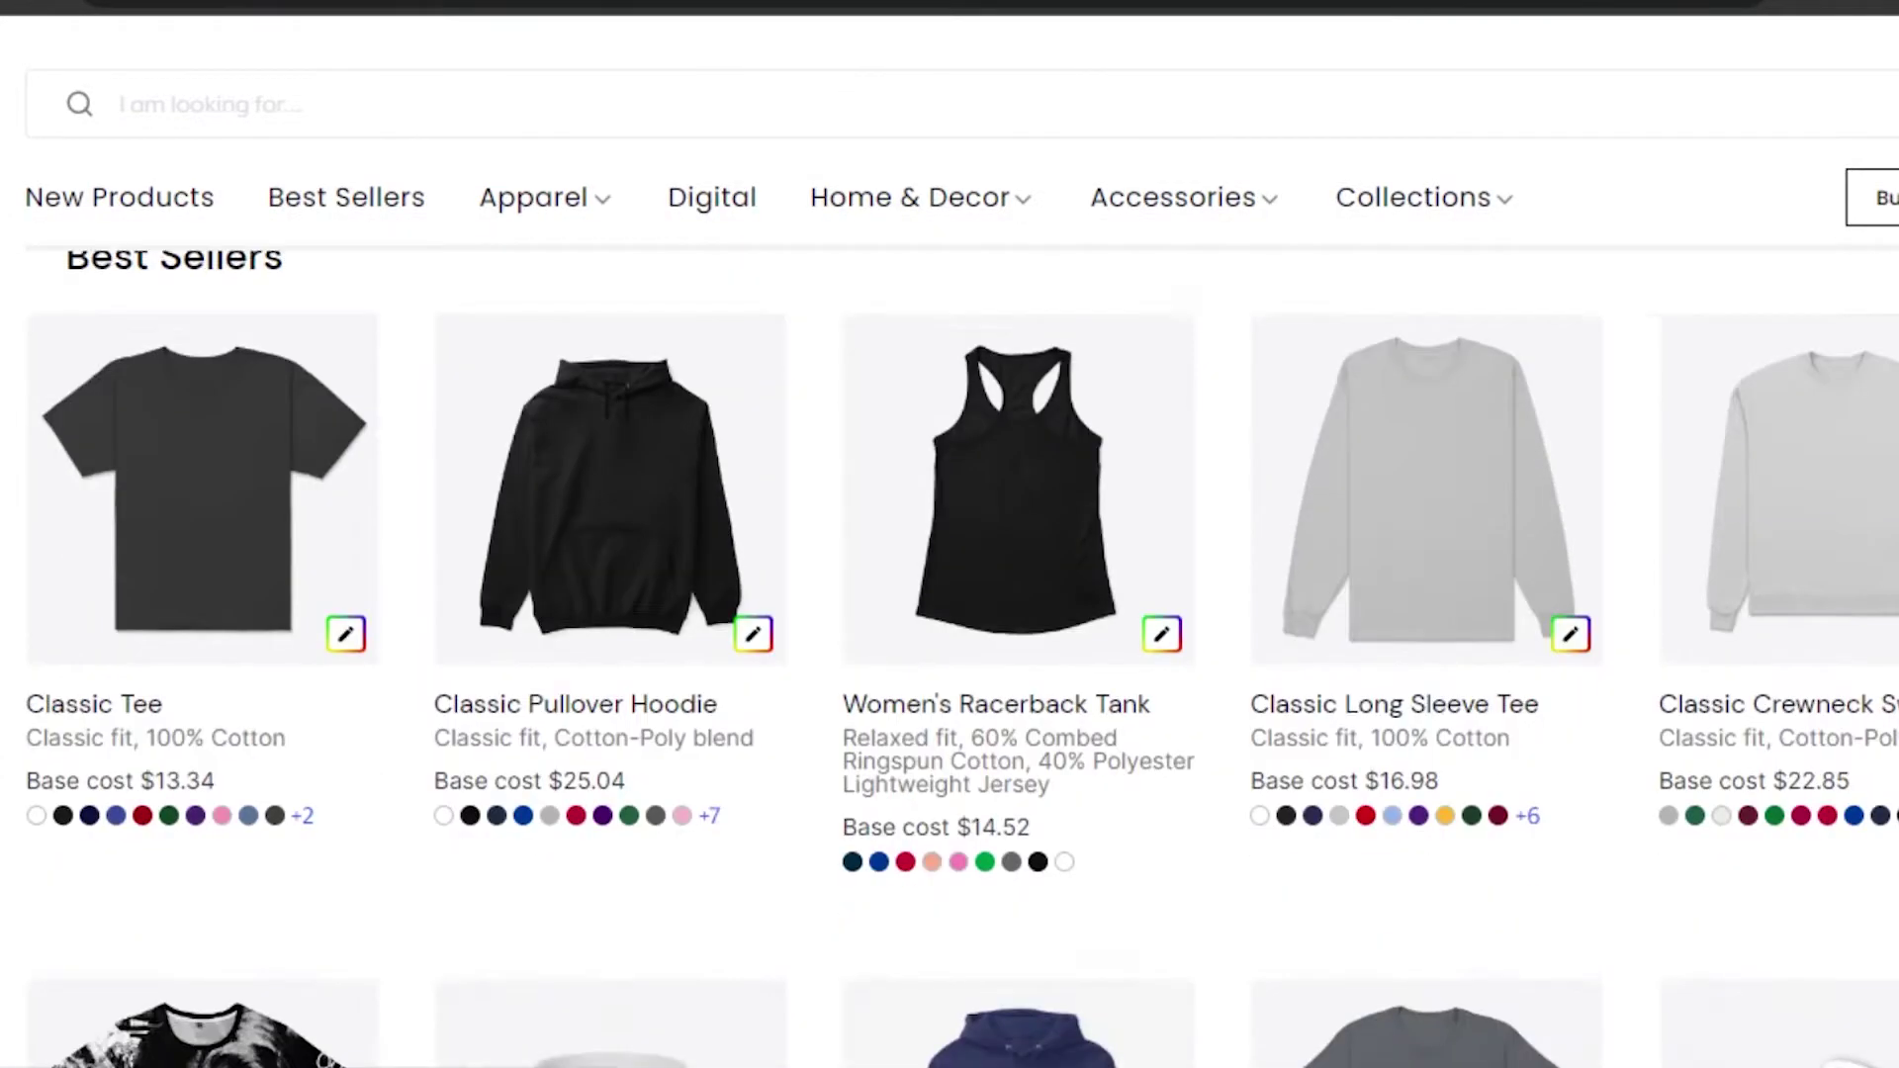
pyautogui.scroll(7, 950, 653)
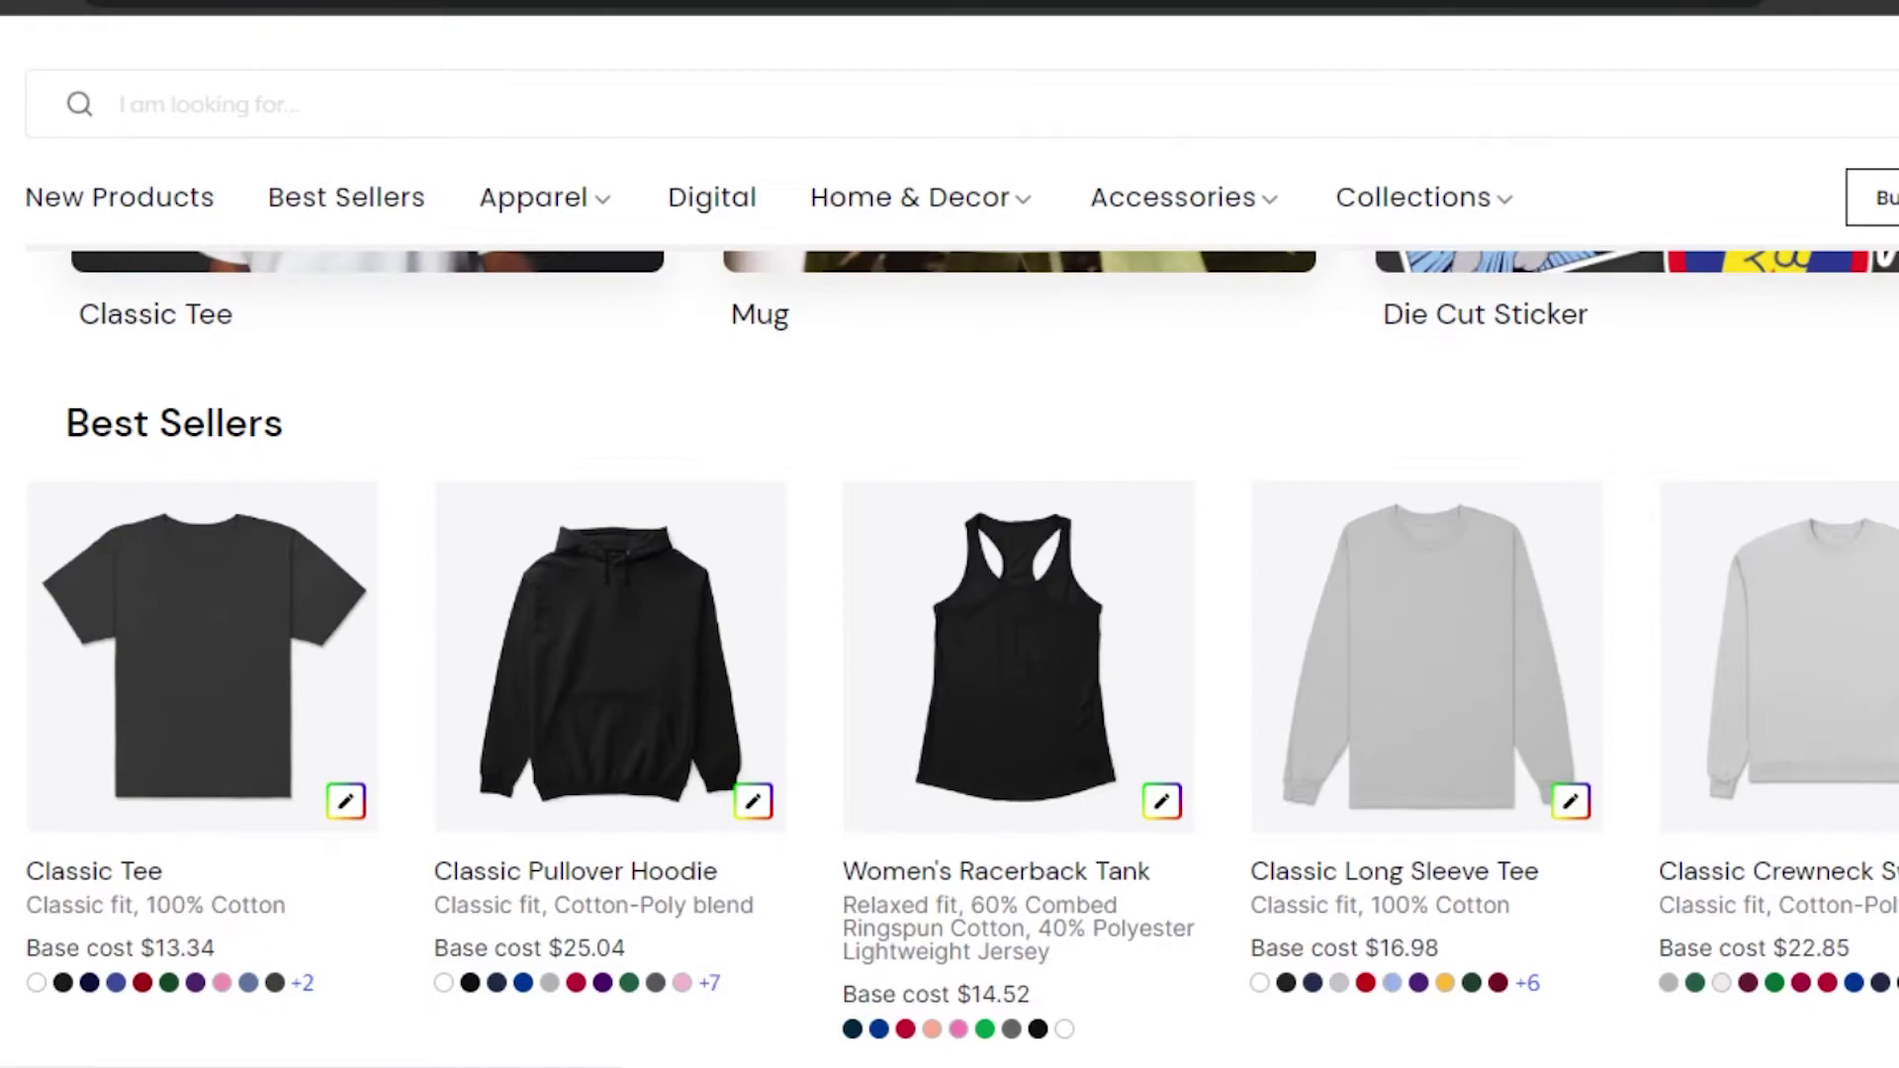
# Open the Classic Tee in the design editor, working on its front side.
pyautogui.click(345, 806)
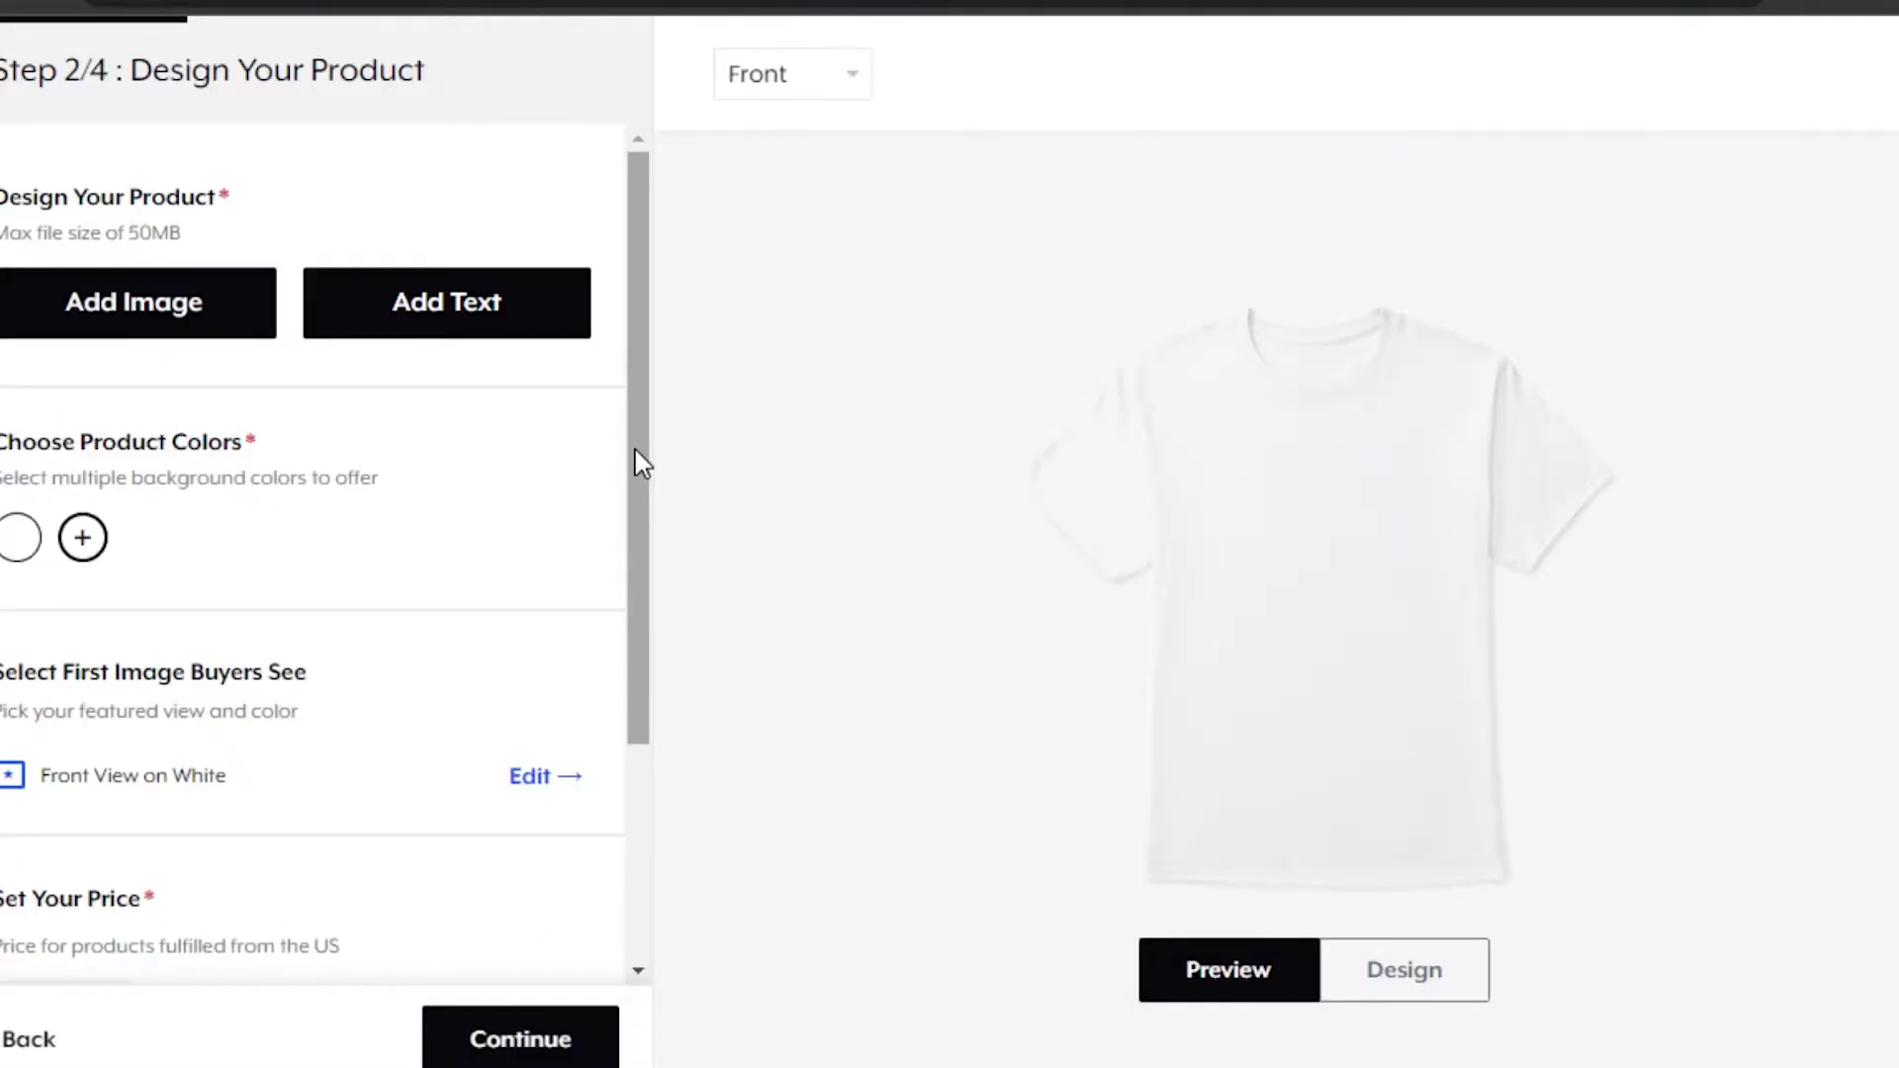
pyautogui.moveTo(636, 458)
pyautogui.mouseDown()
pyautogui.moveTo(653, 792)
pyautogui.moveTo(661, 371)
pyautogui.mouseUp()
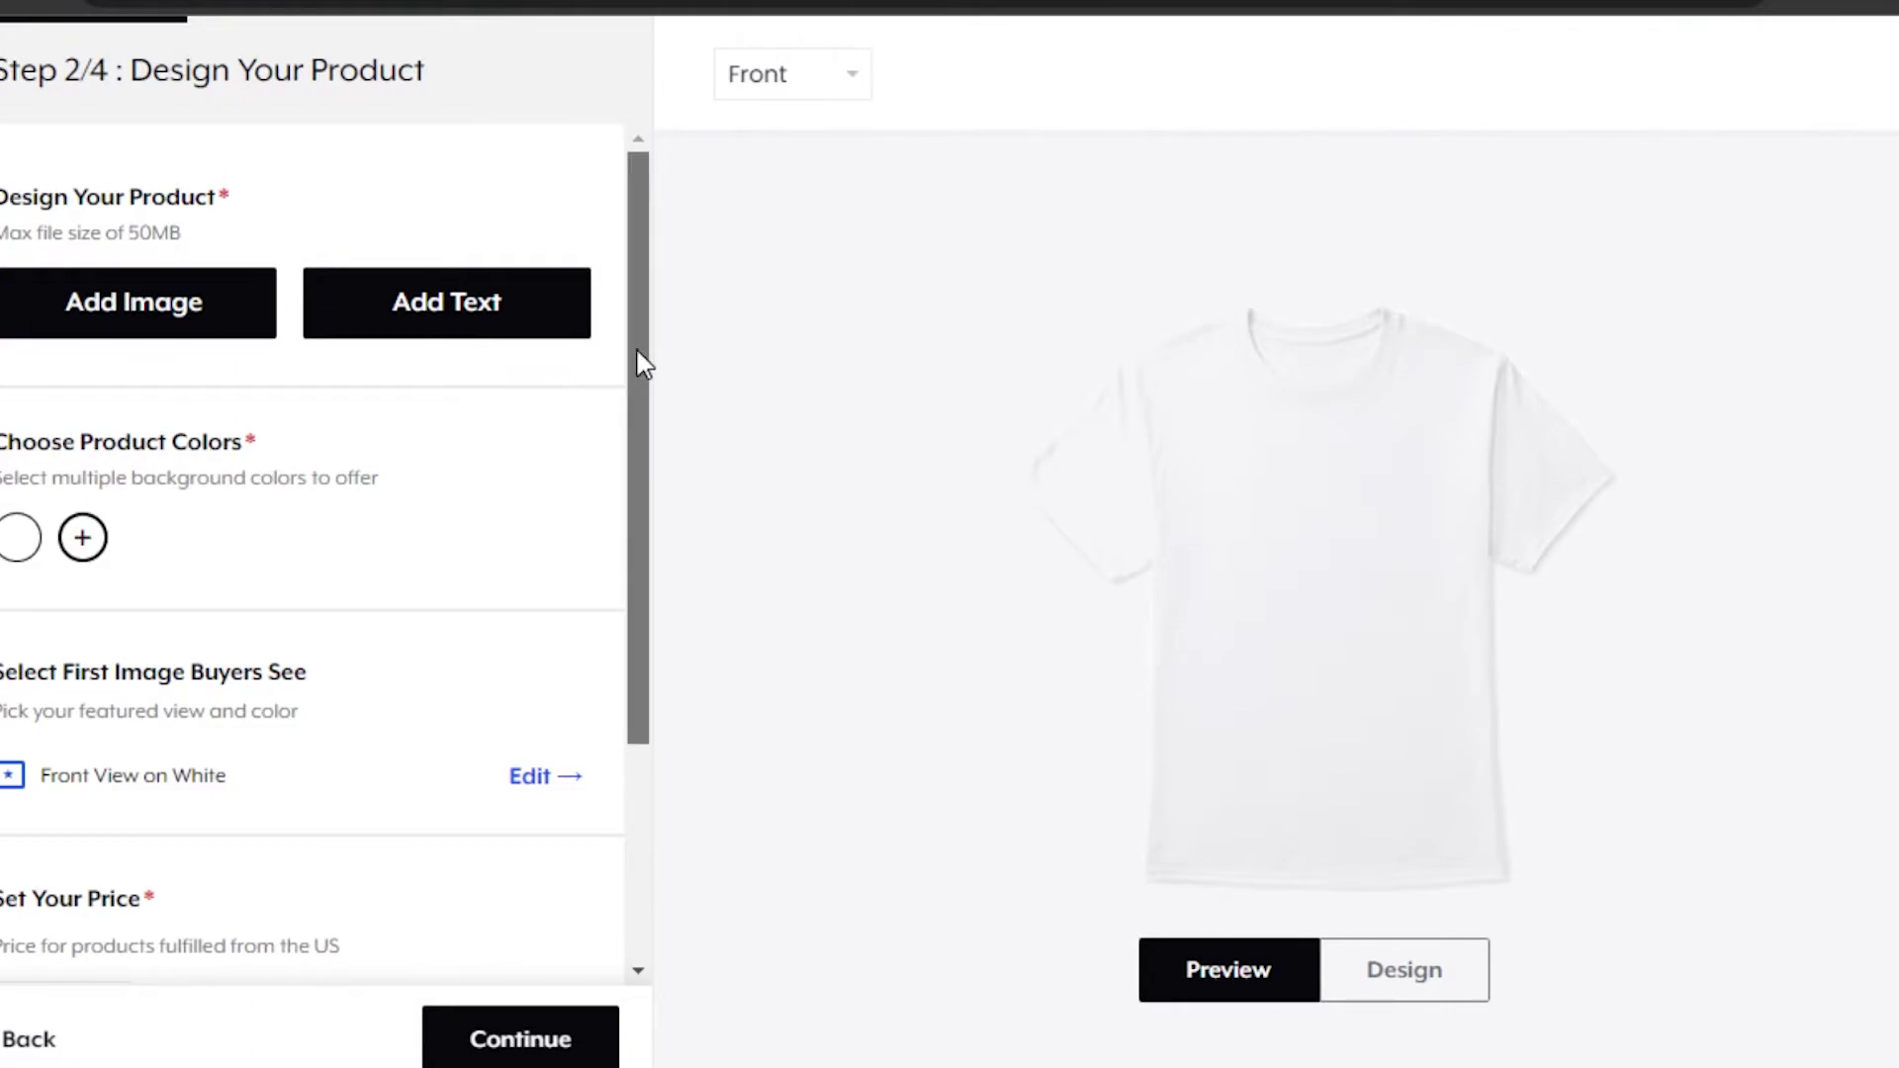
pyautogui.moveTo(640, 364); pyautogui.dragTo(662, 152)
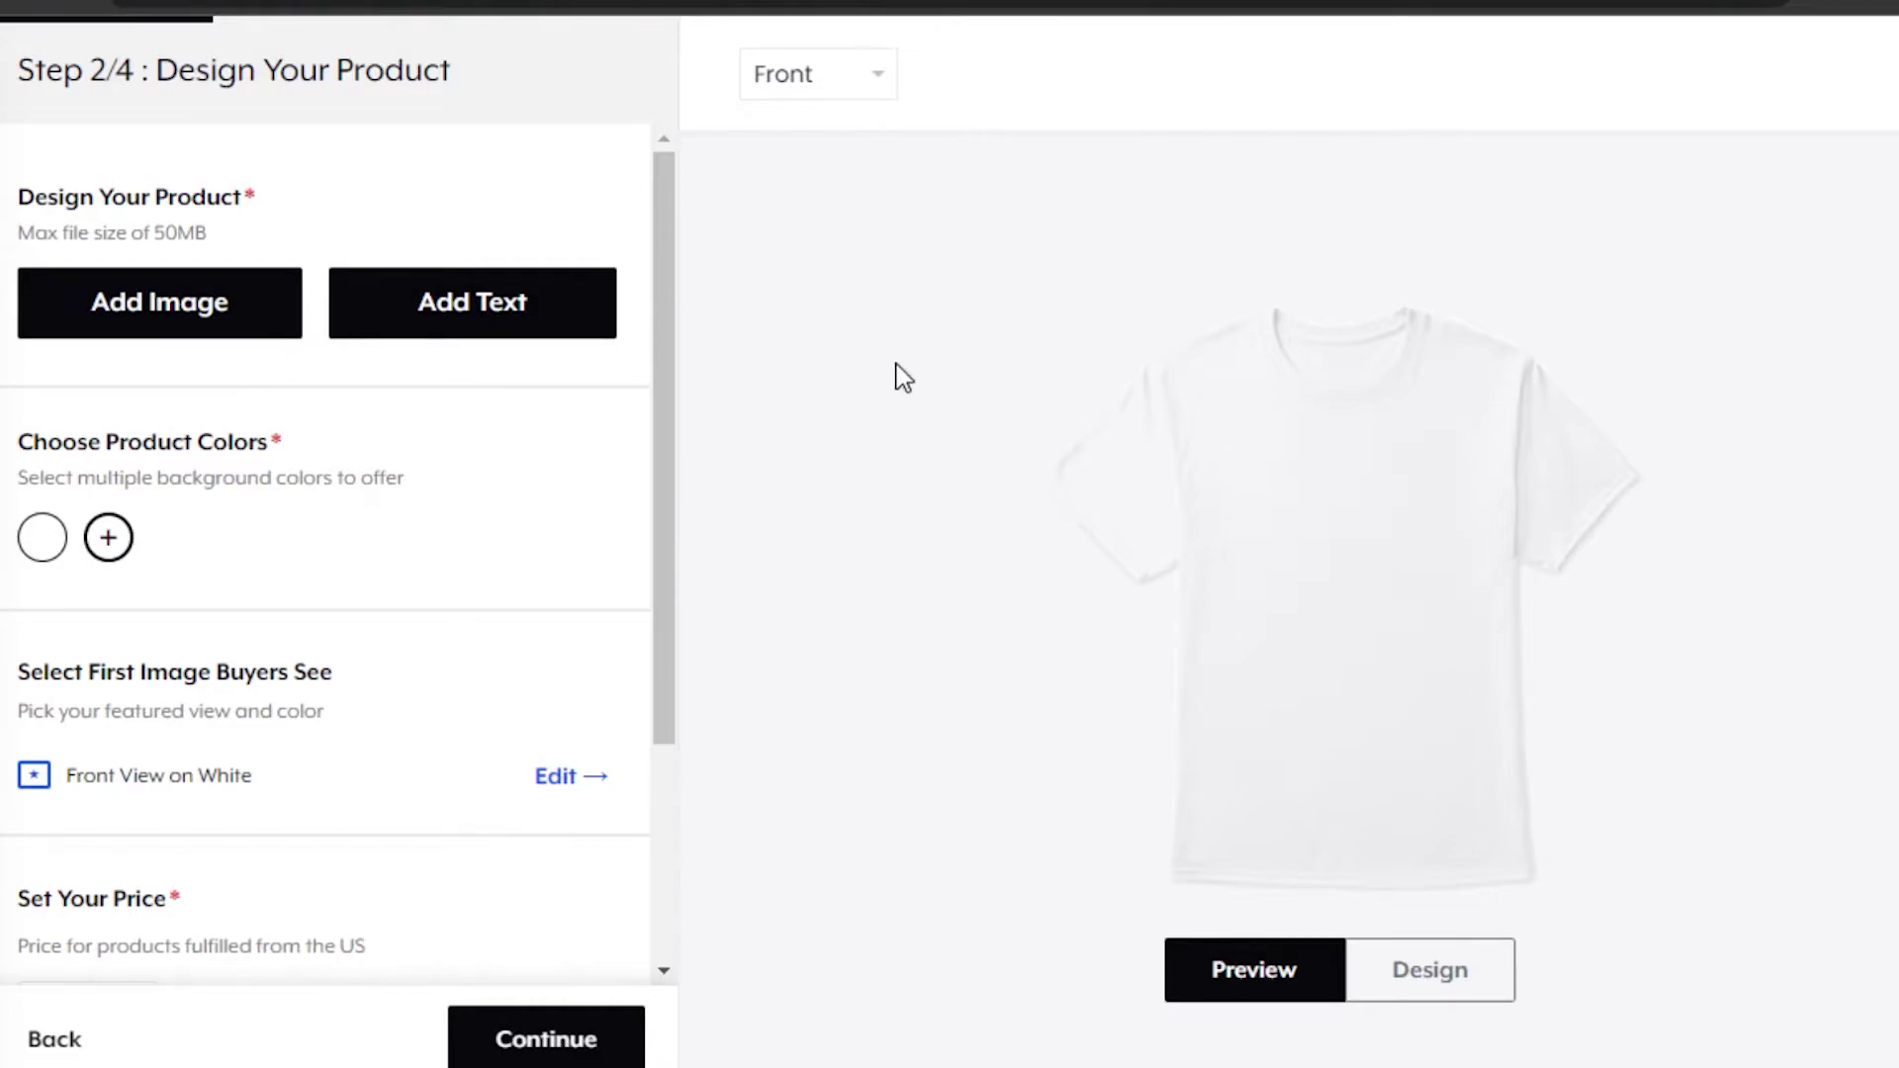
pyautogui.click(797, 203)
# Place the 'We Can Do It!' poster centred on the shirt front, then switch to the back.
pyautogui.click(170, 307)
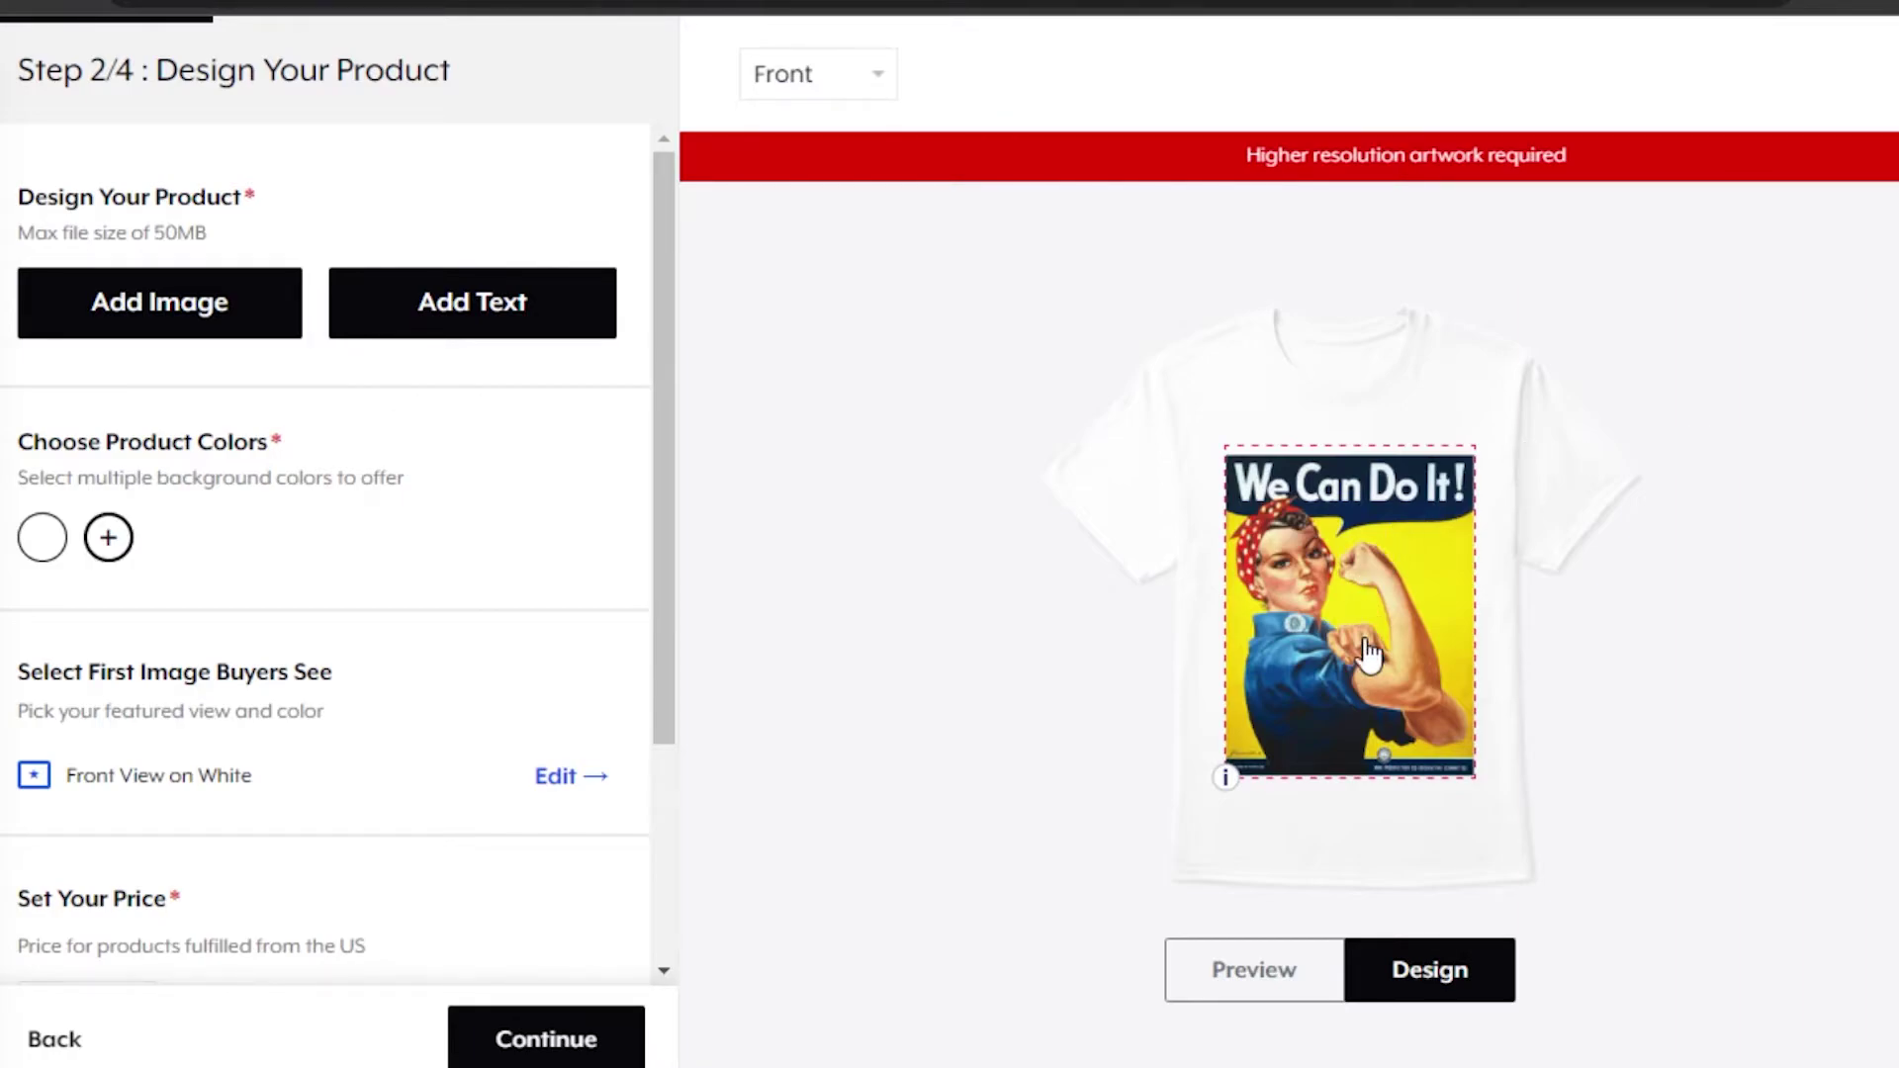
pyautogui.click(1320, 505)
pyautogui.moveTo(1321, 505); pyautogui.dragTo(1325, 517)
pyautogui.click(1573, 665)
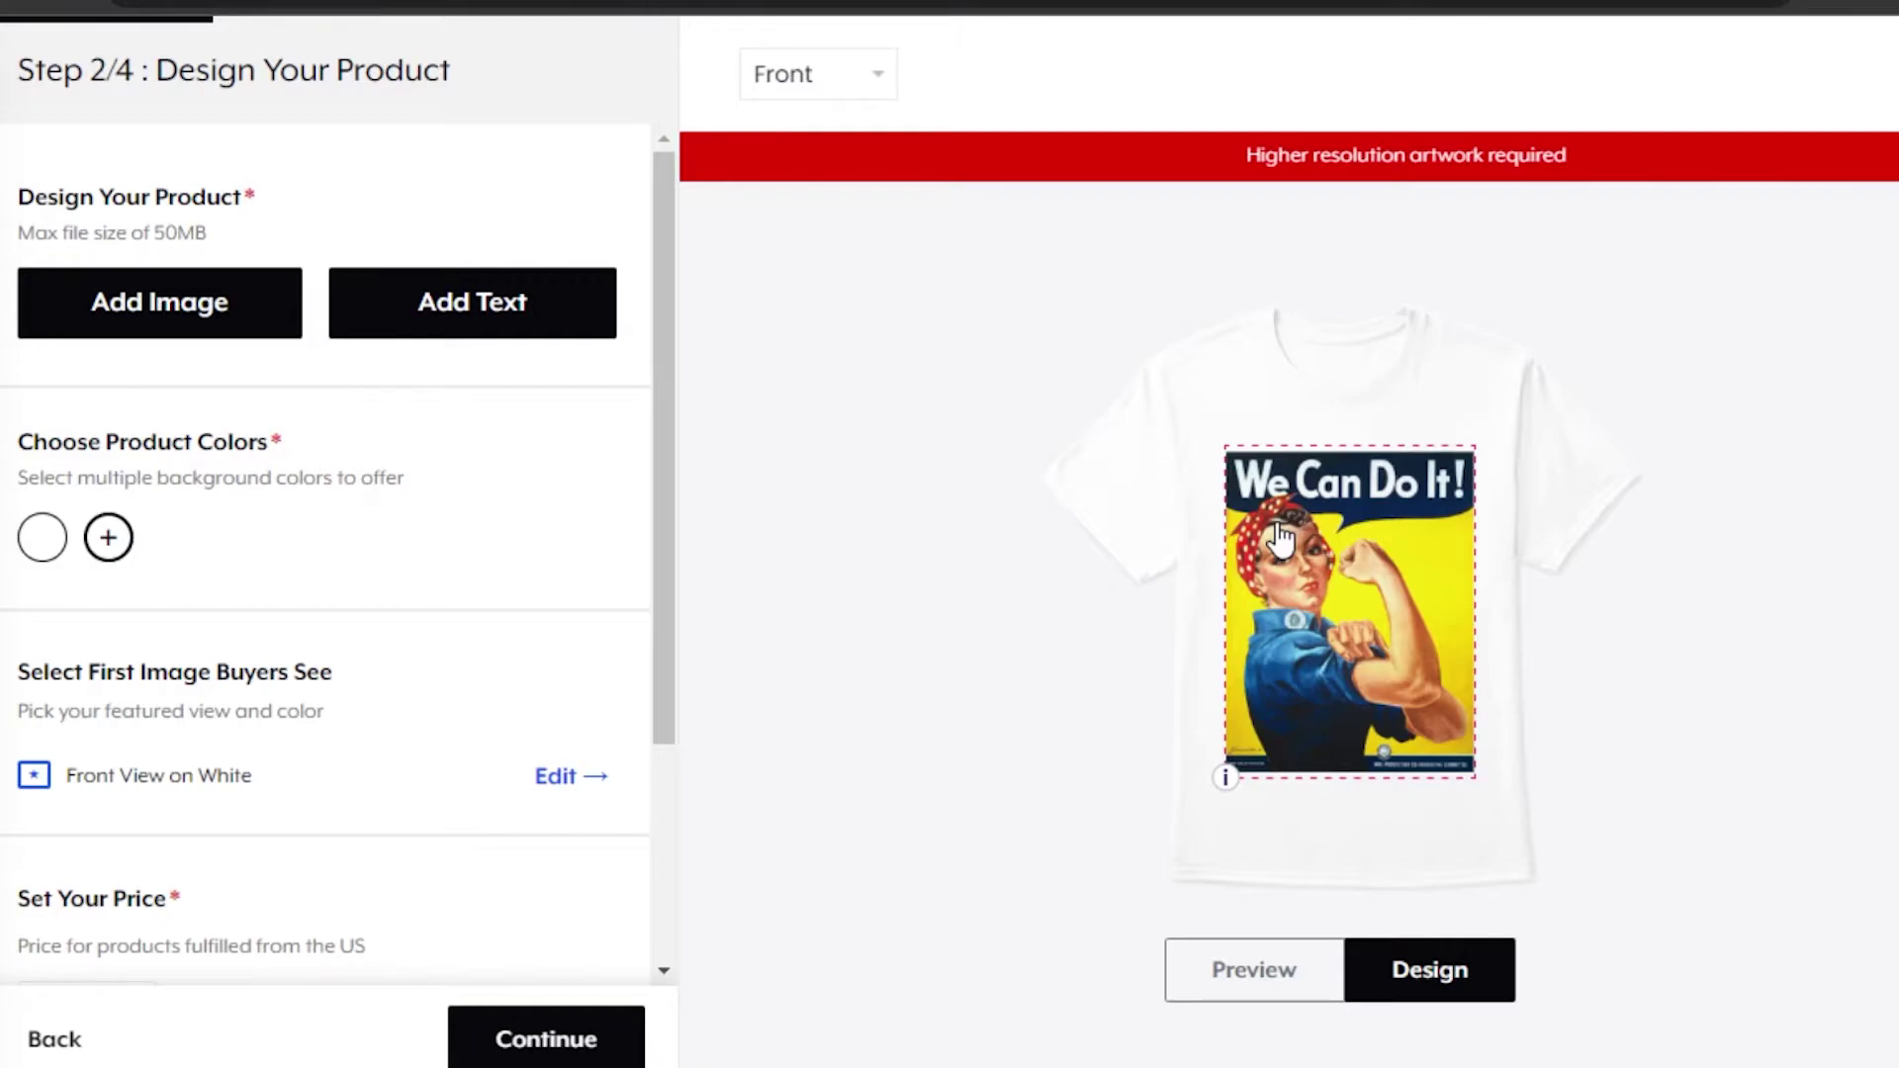
pyautogui.click(835, 73)
pyautogui.click(819, 155)
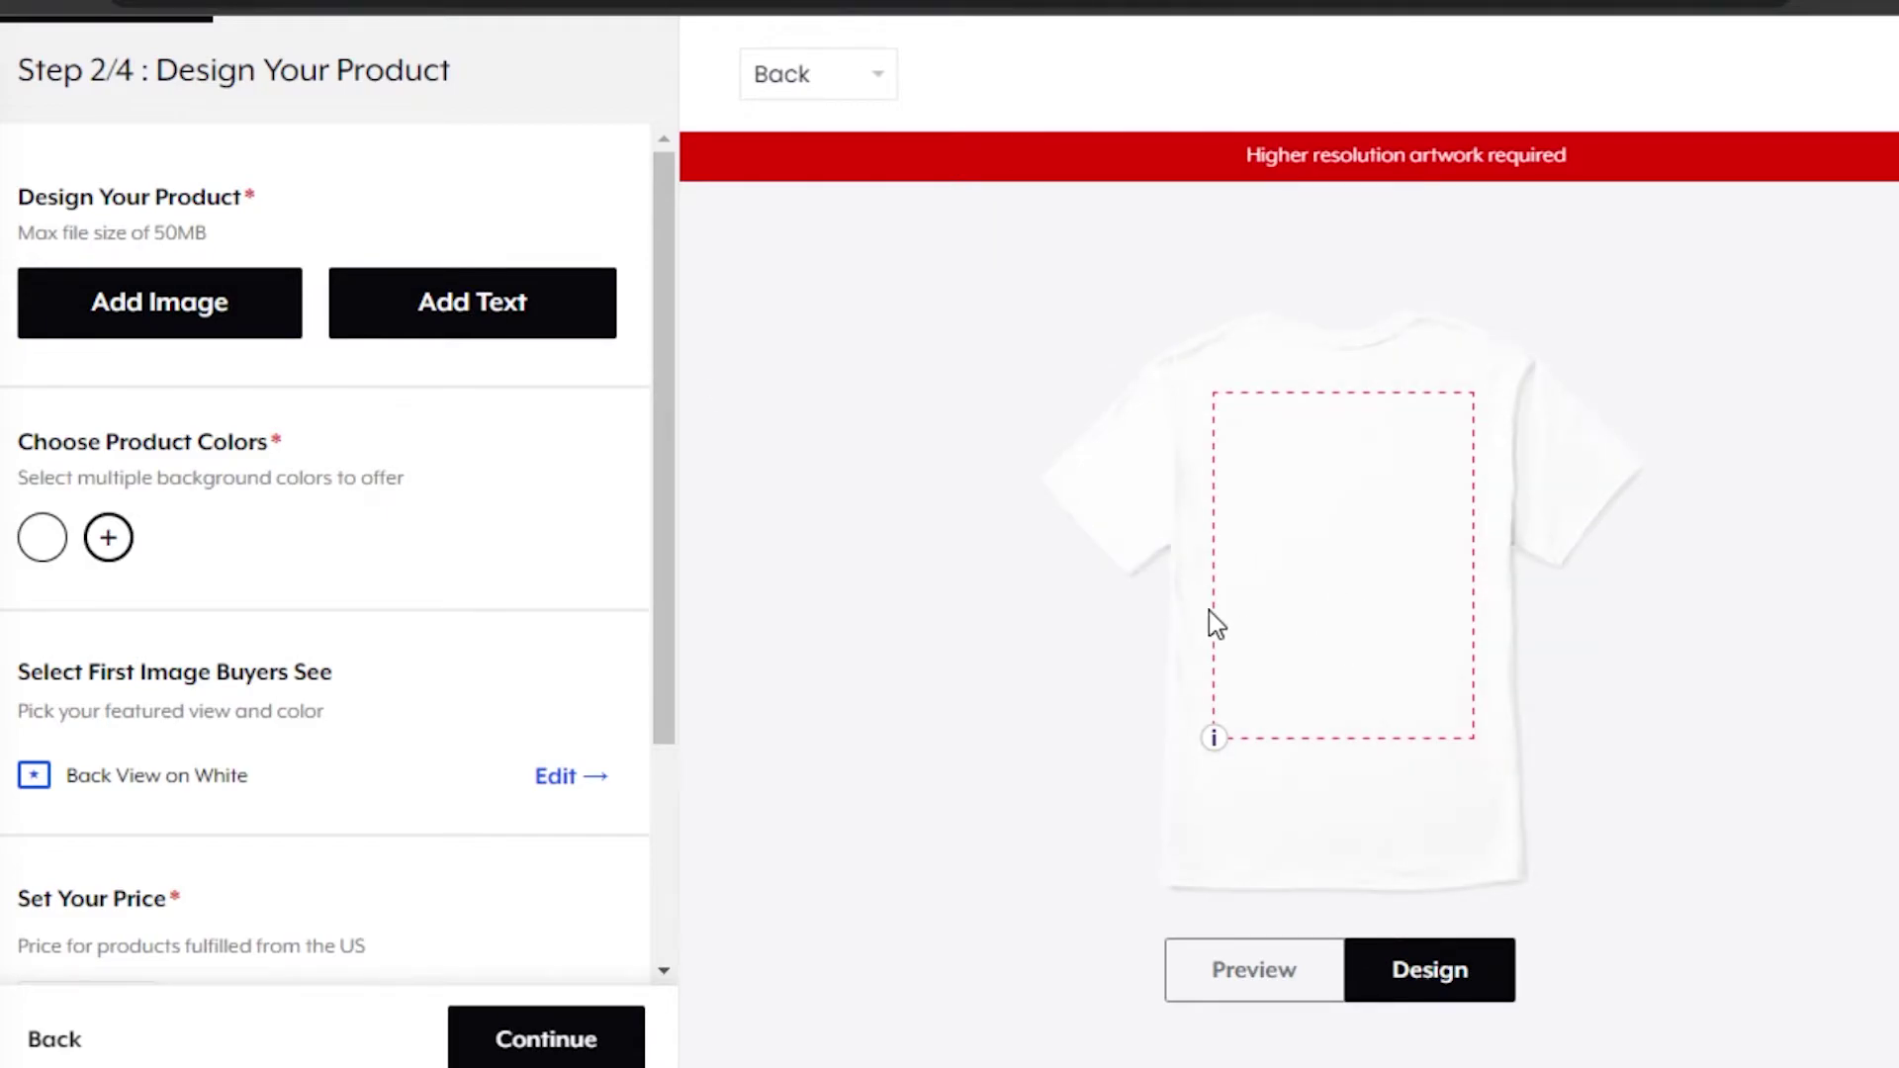
# Add a placeholder text box to the shirt back, enlarge and move it, then delete it.
pyautogui.click(466, 300)
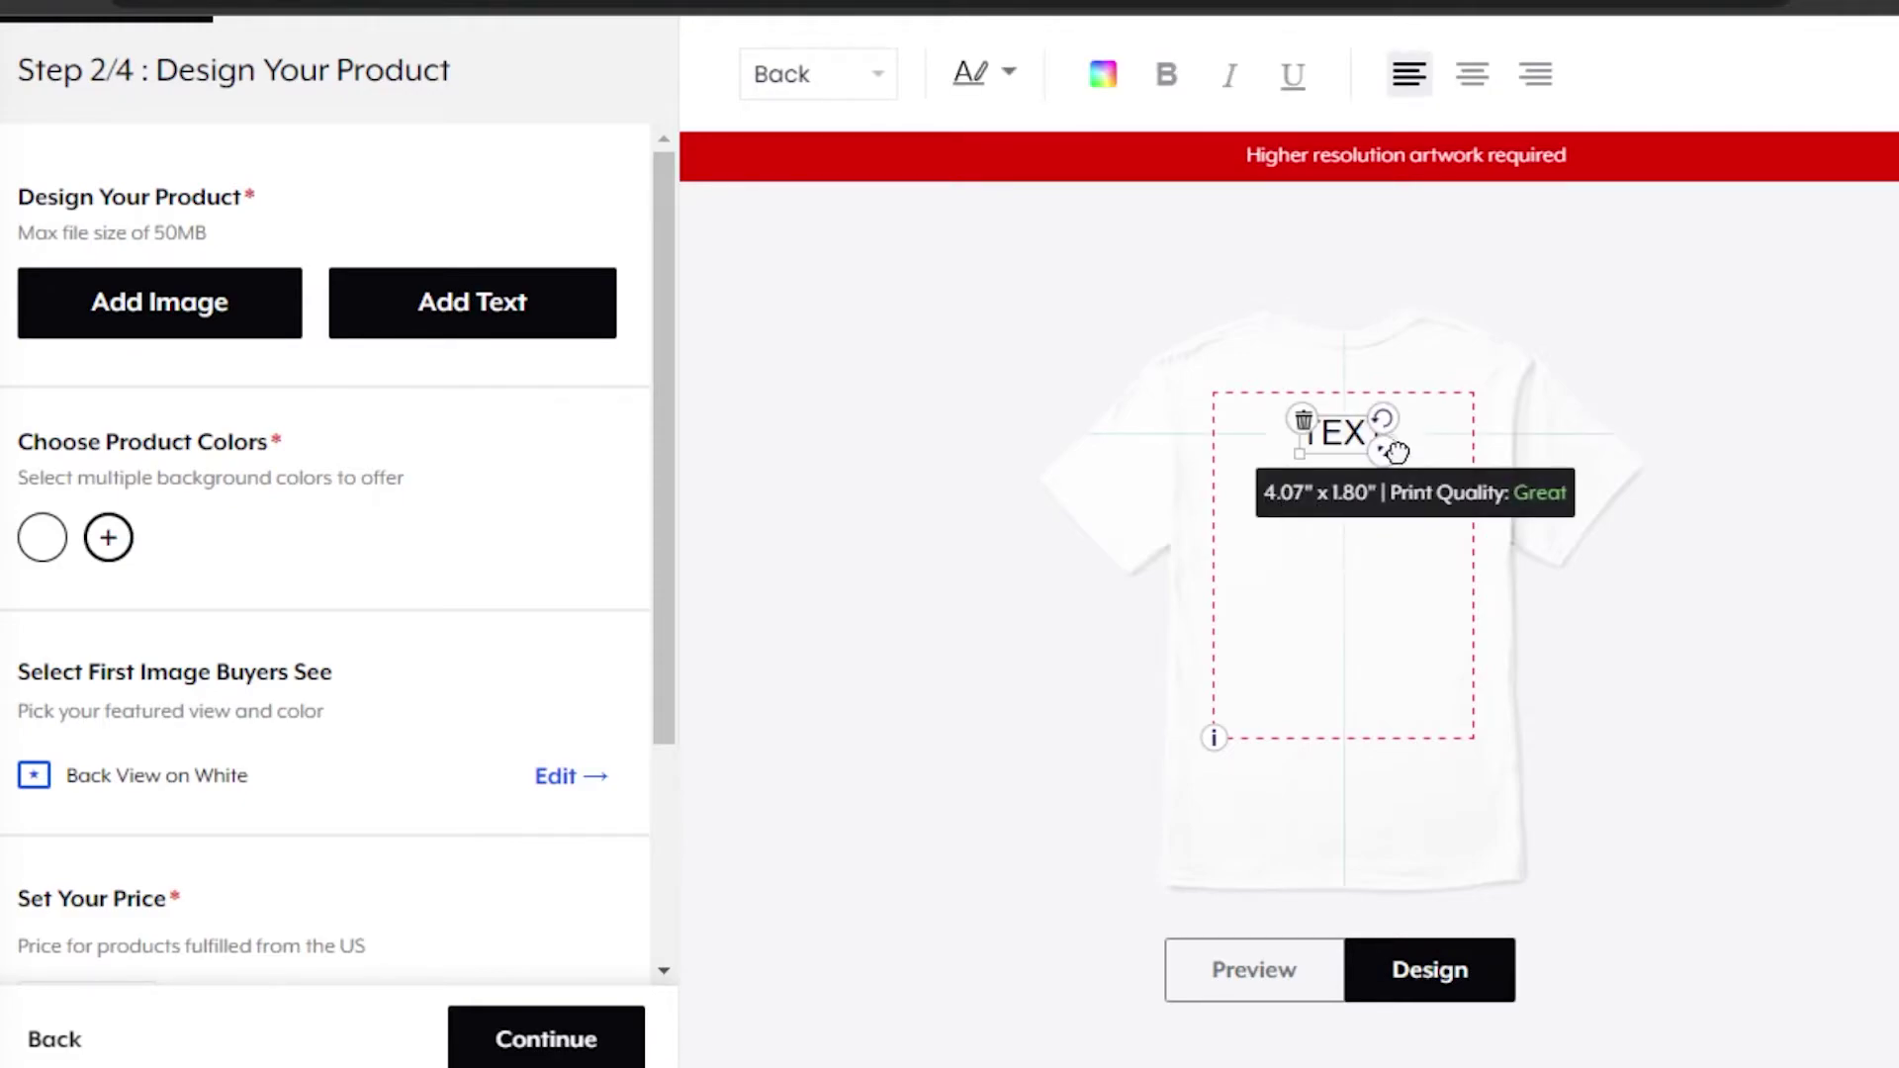
pyautogui.moveTo(1385, 451); pyautogui.dragTo(1573, 555)
pyautogui.moveTo(1439, 506); pyautogui.dragTo(1262, 507)
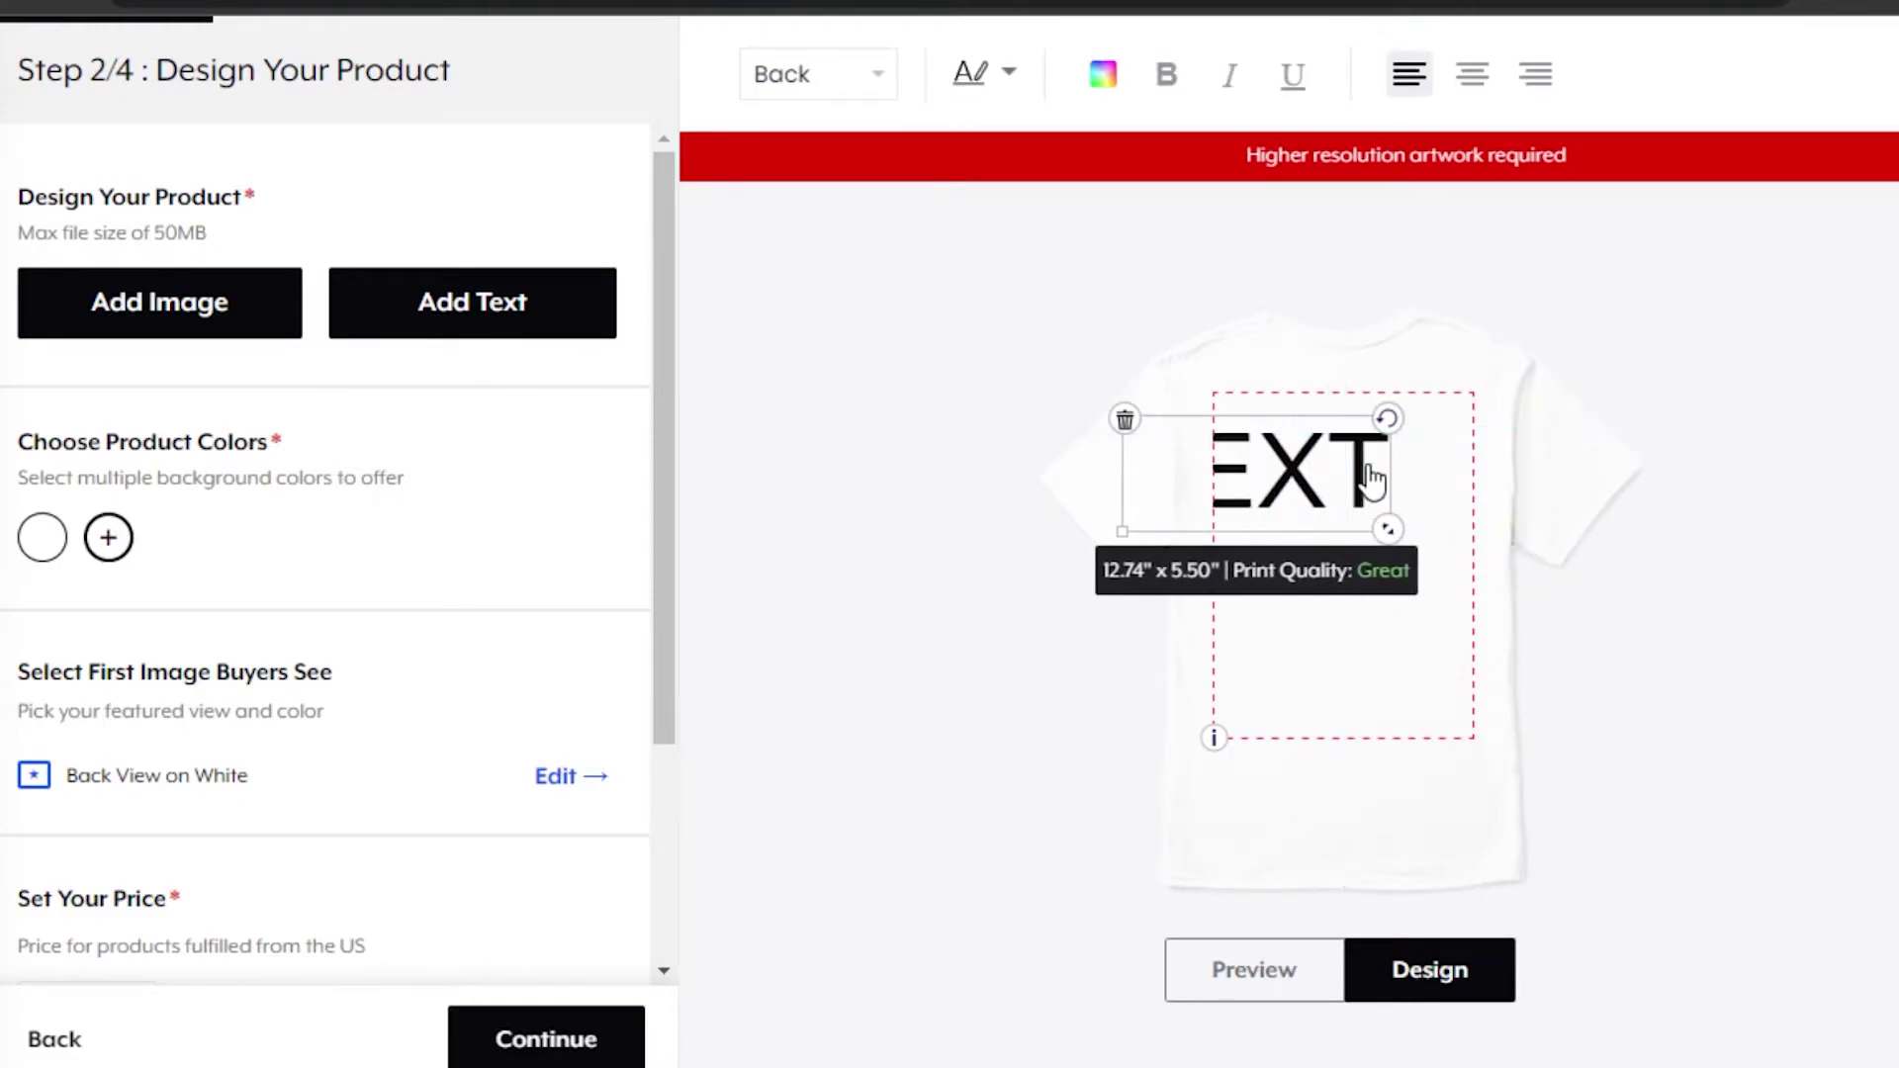
pyautogui.press('BackSpace')
pyautogui.press('BackSpace')
pyautogui.press('BackSpace')
pyautogui.press('BackSpace')
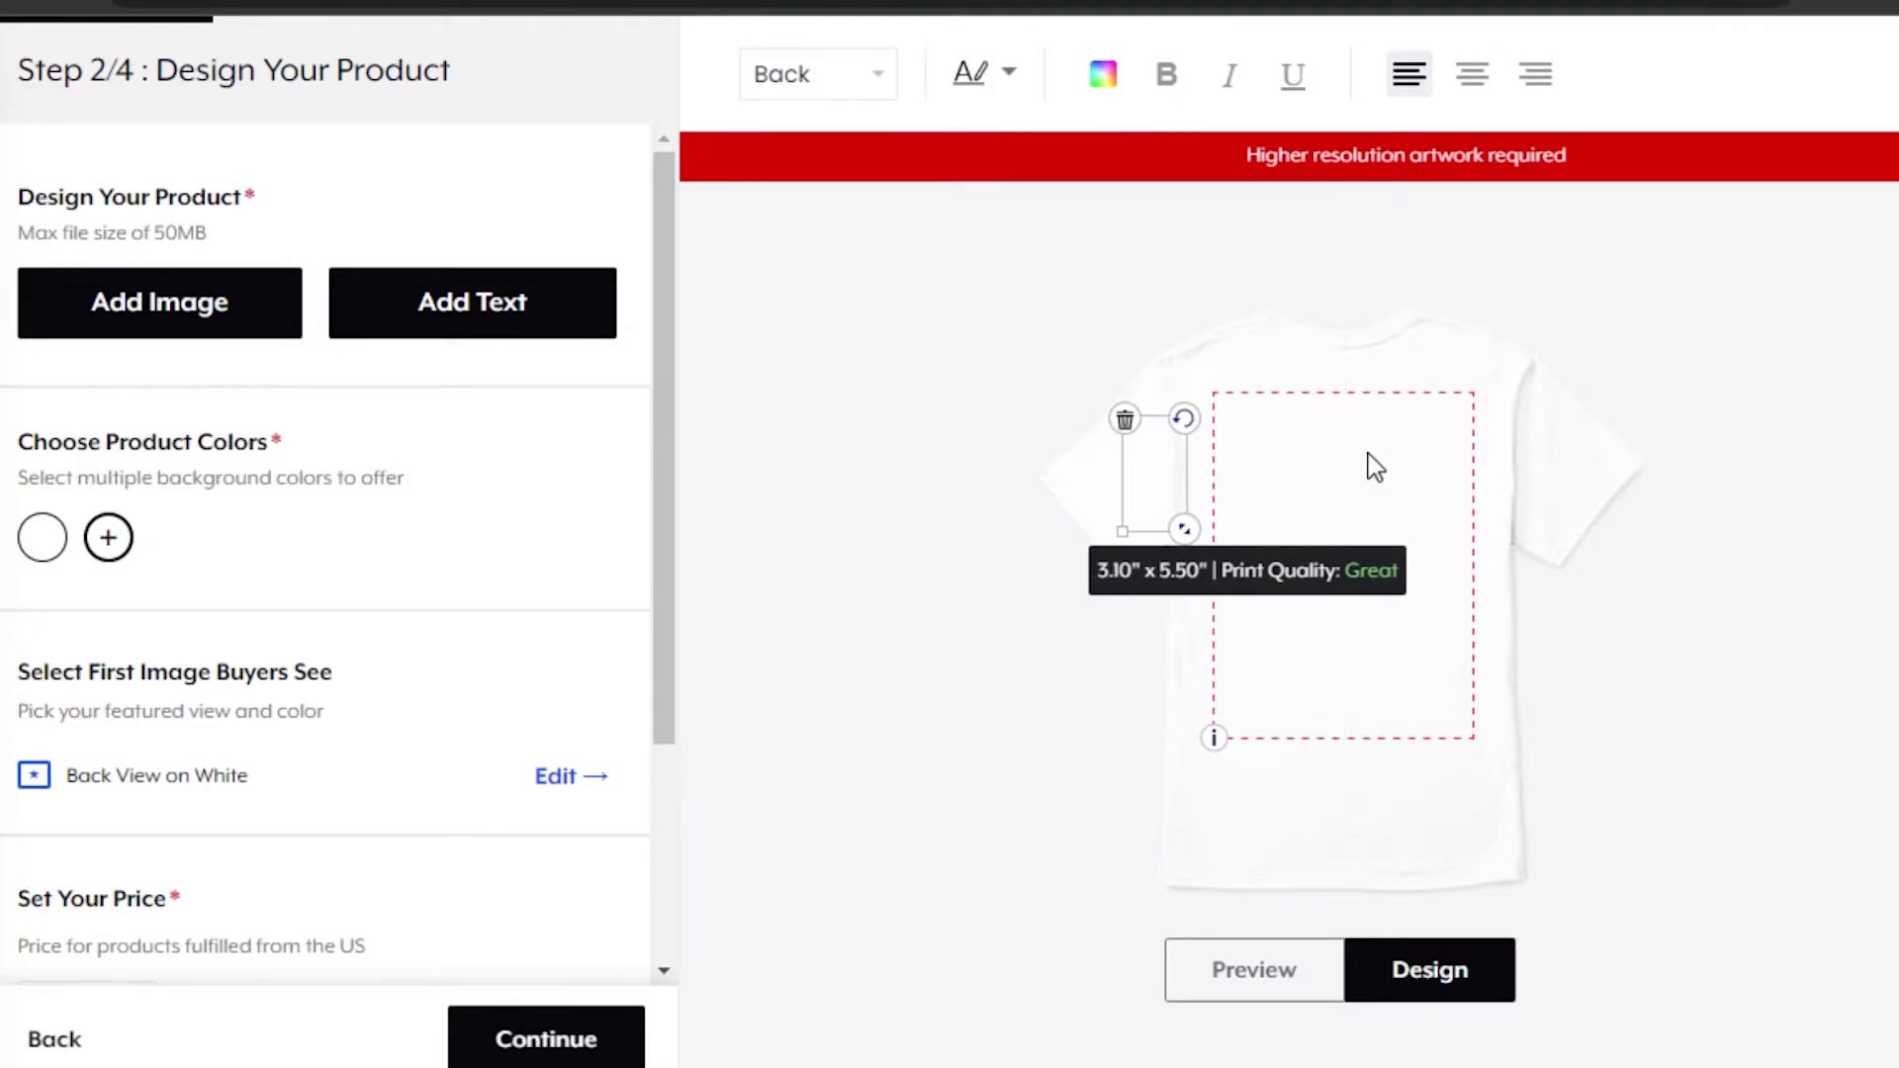
pyautogui.press('BackSpace')
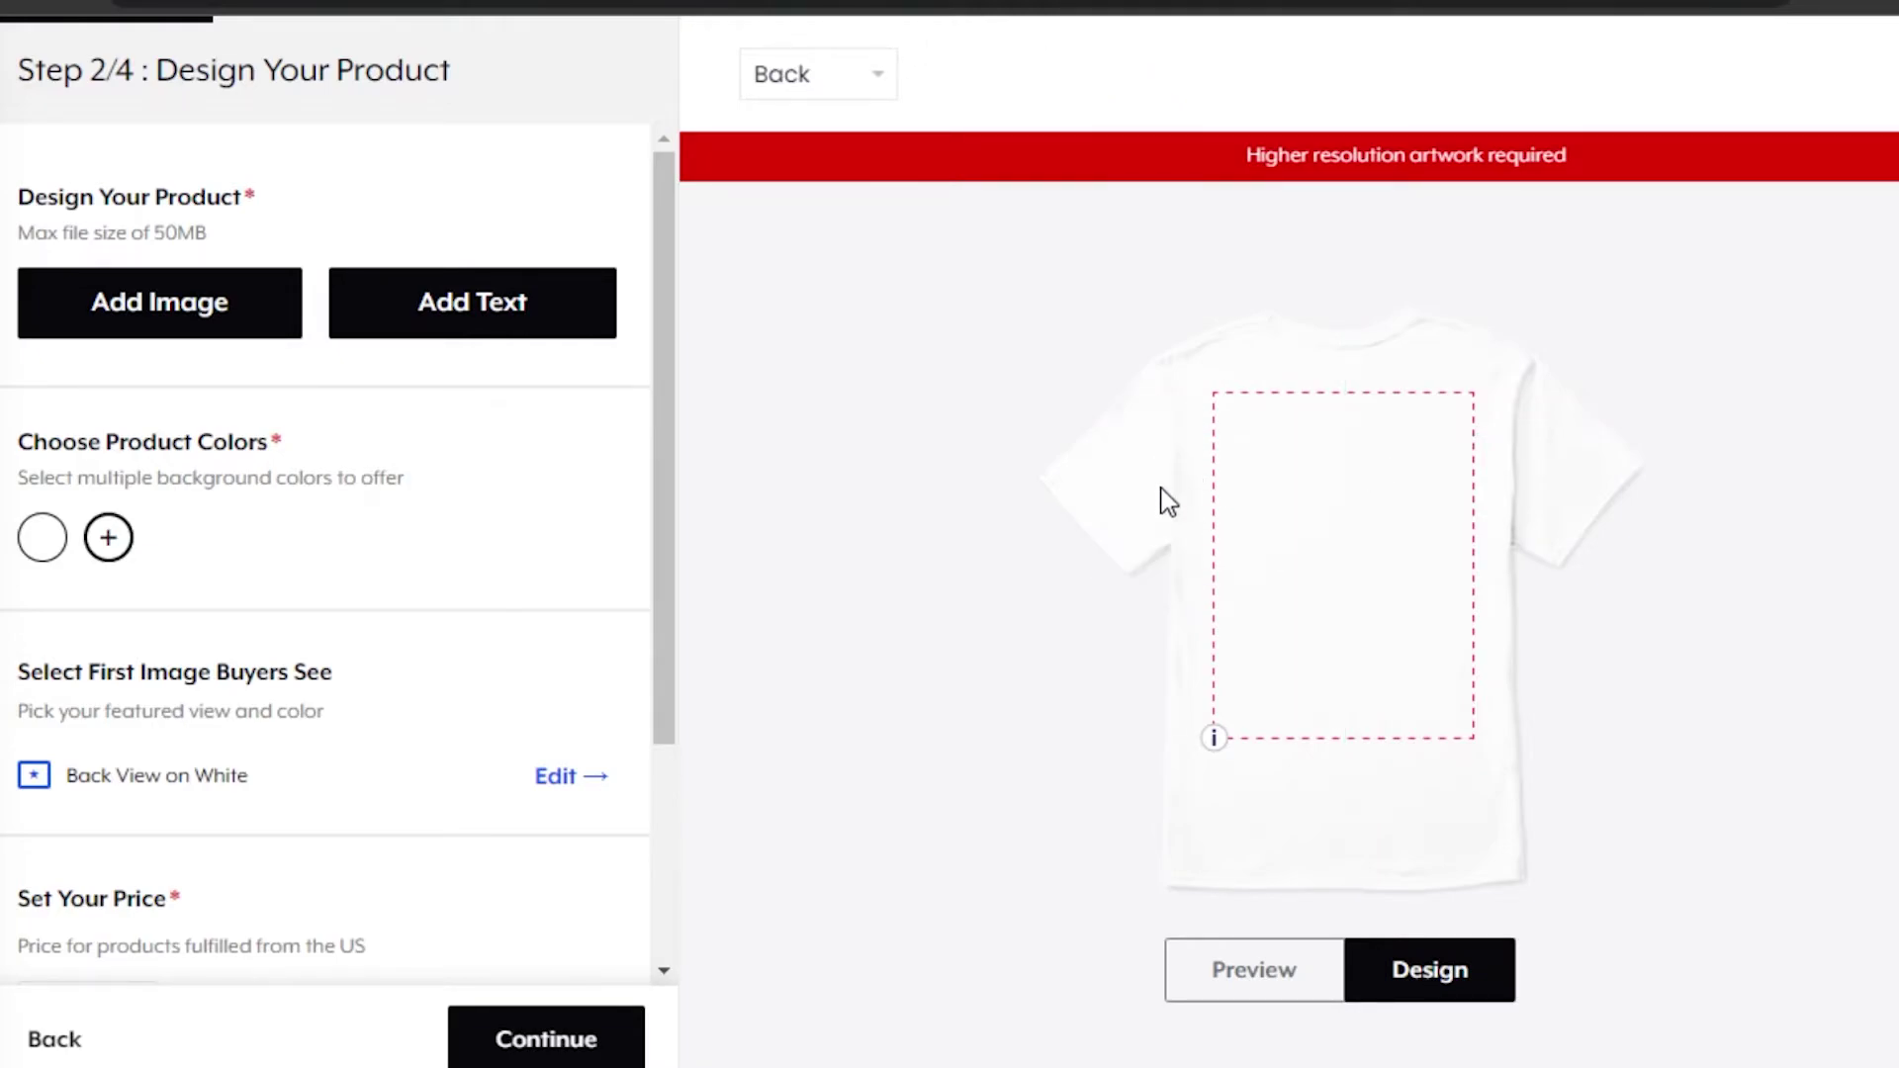
# Add a new text box on the back, shift it left, and replace the placeholder with WE CAN DO IT.
pyautogui.click(415, 297)
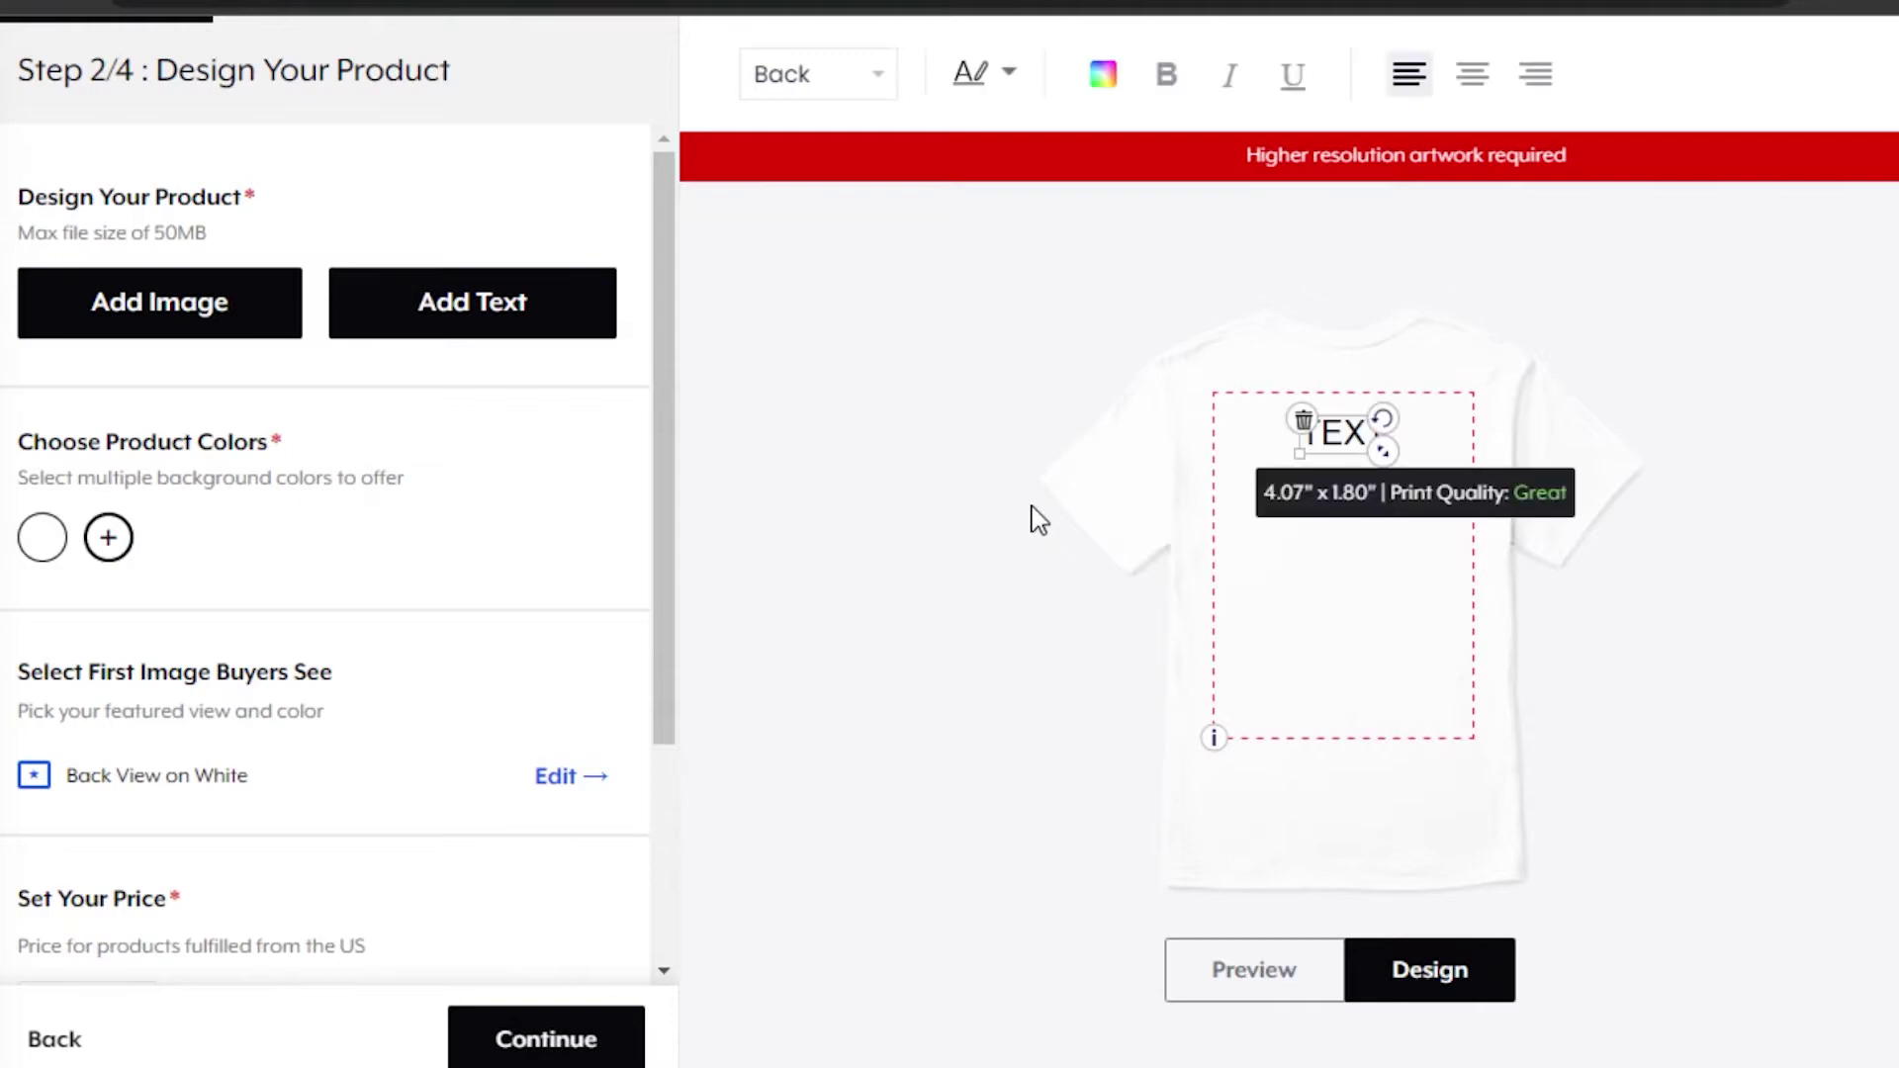
pyautogui.click(1320, 465)
pyautogui.moveTo(1320, 464); pyautogui.dragTo(1253, 465)
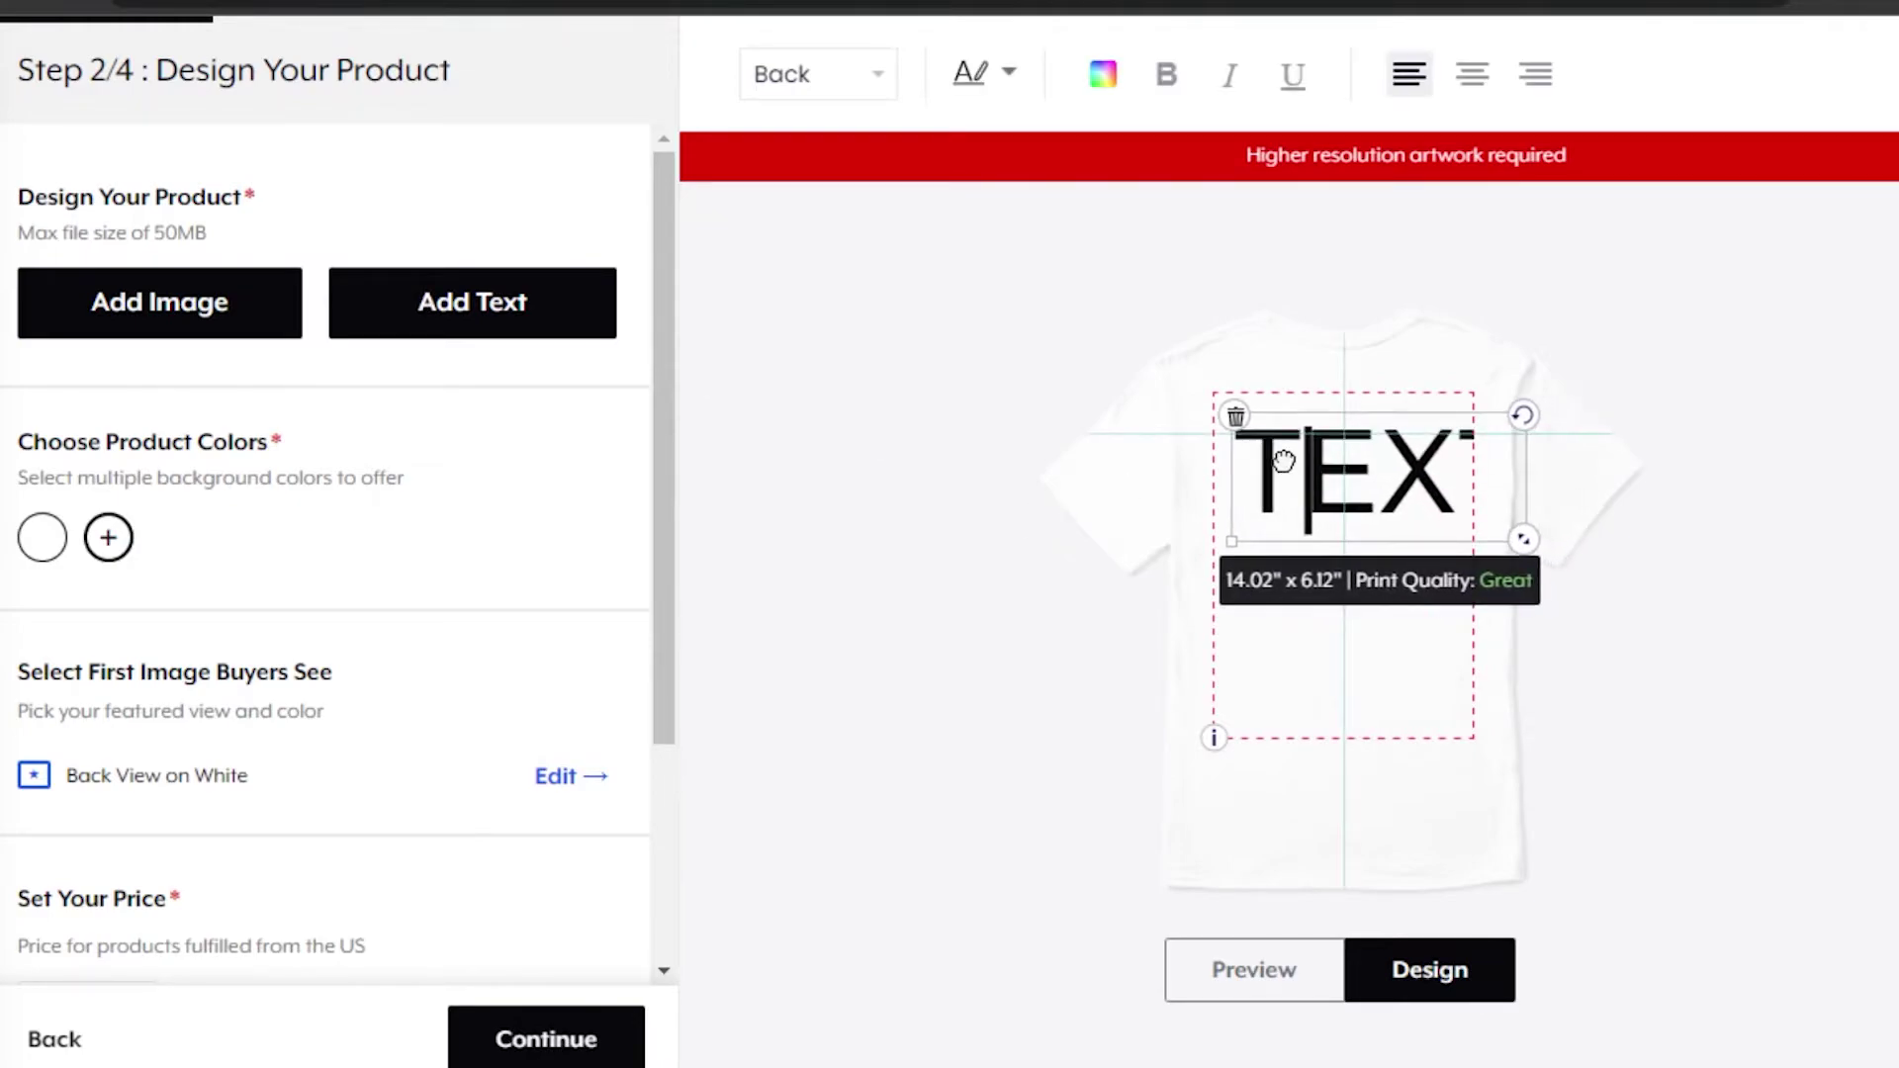
pyautogui.moveTo(1421, 487); pyautogui.dragTo(1338, 484)
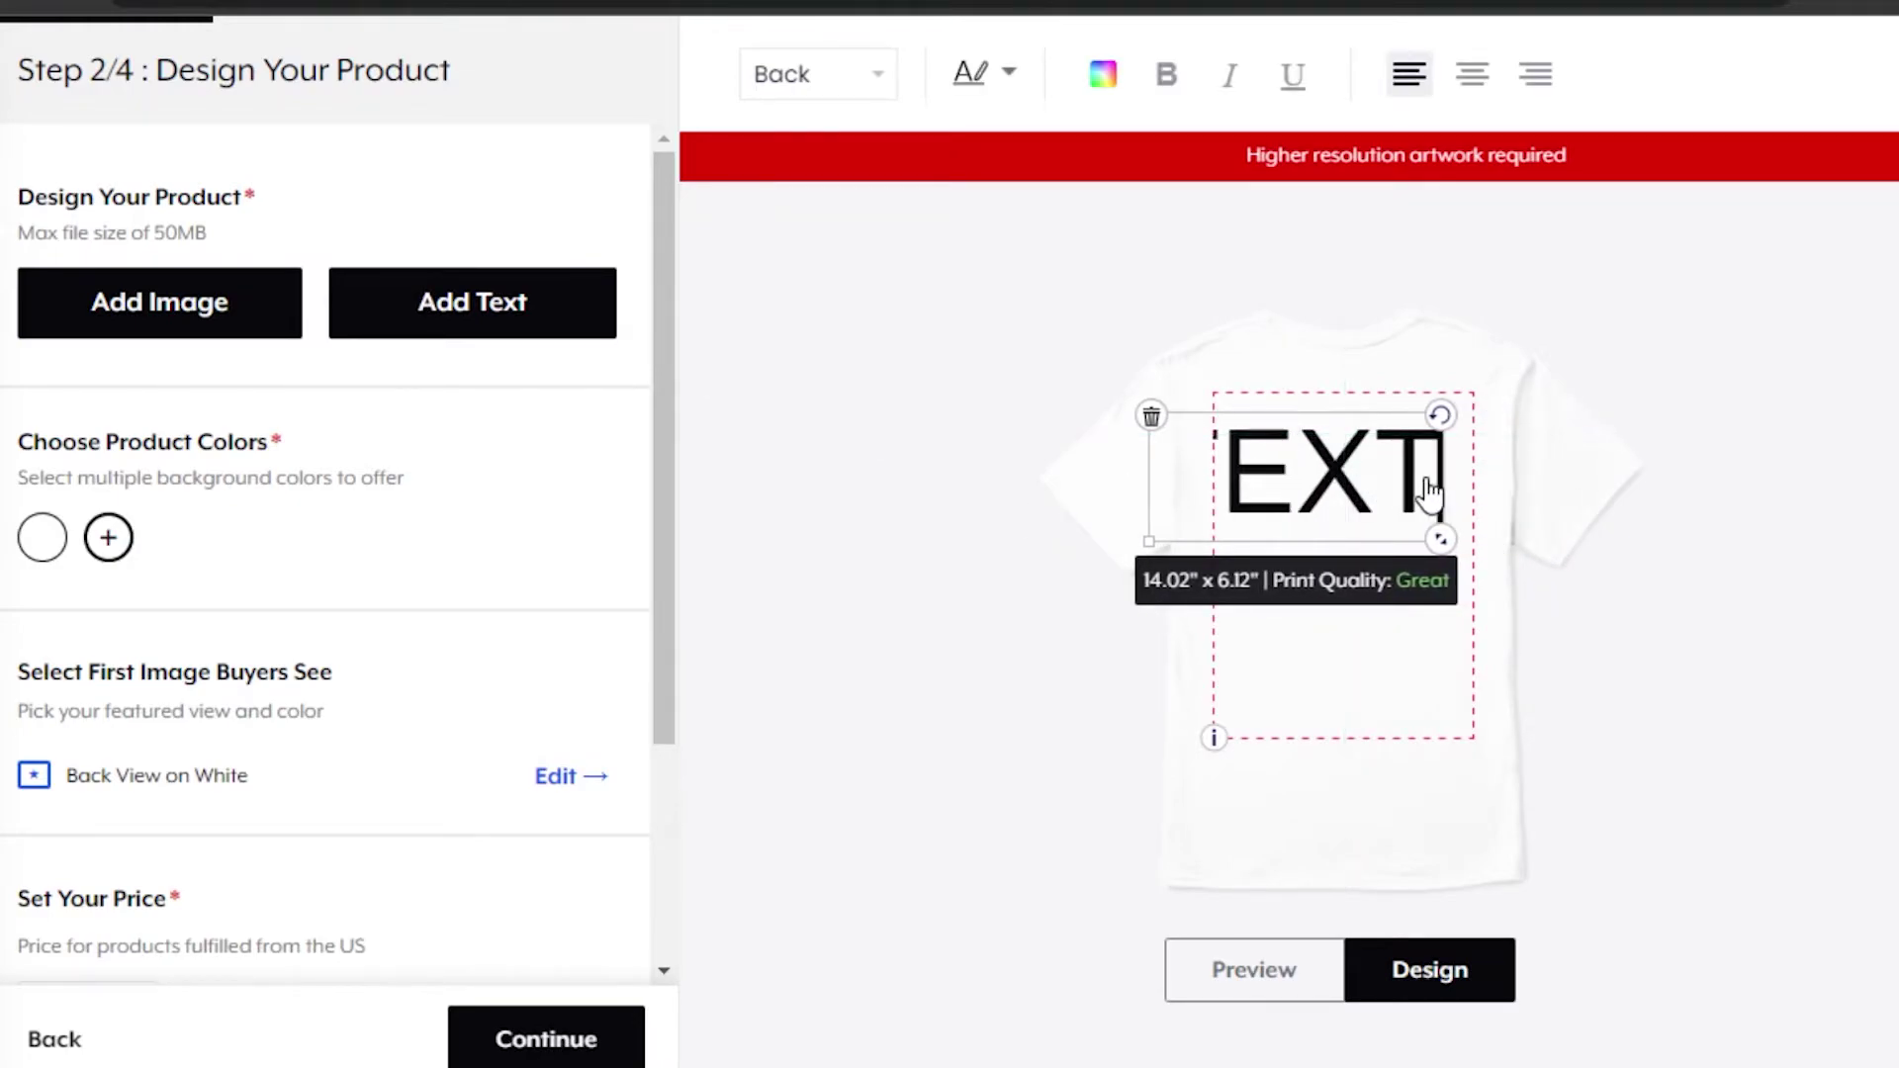
pyautogui.press('BackSpace')
pyautogui.press('BackSpace')
pyautogui.press('BackSpace')
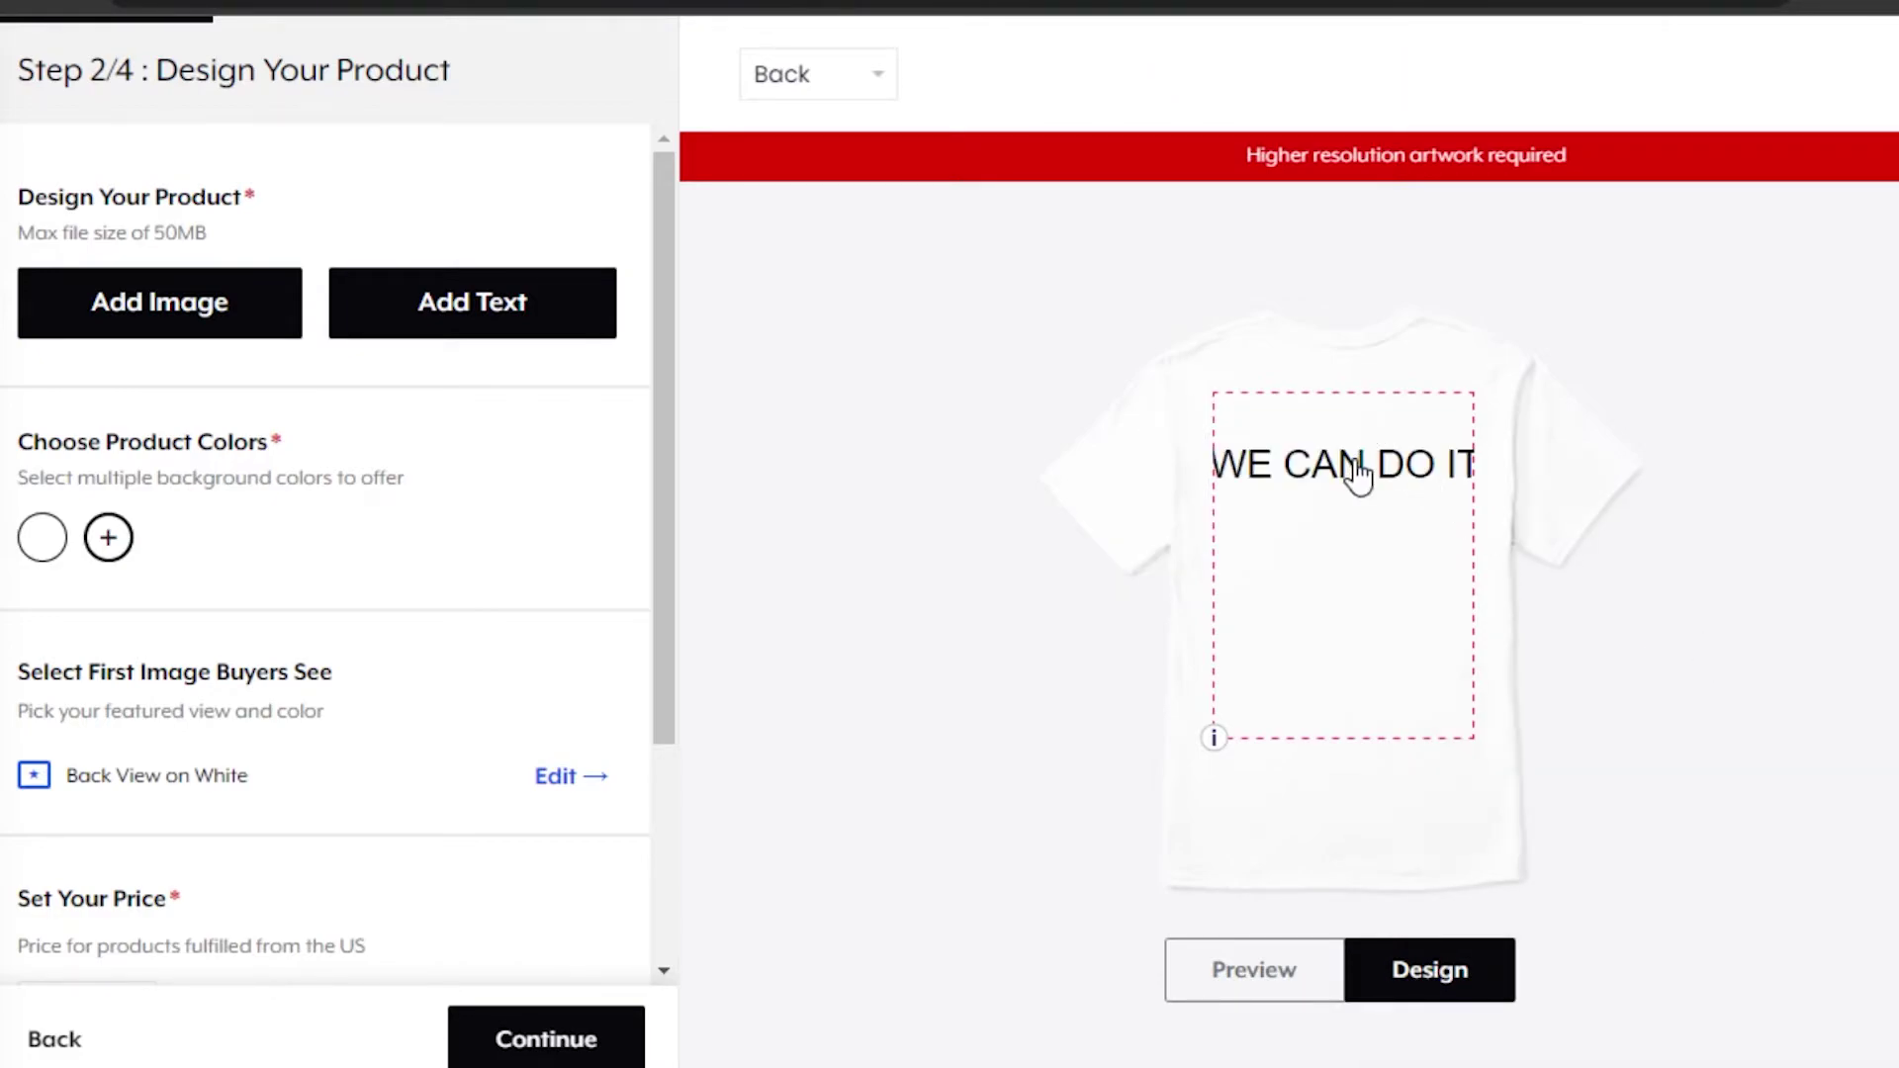
# Shrink the WE CAN DO IT text to fit and set it in a bold, widely spaced capital font.
pyautogui.click(1356, 463)
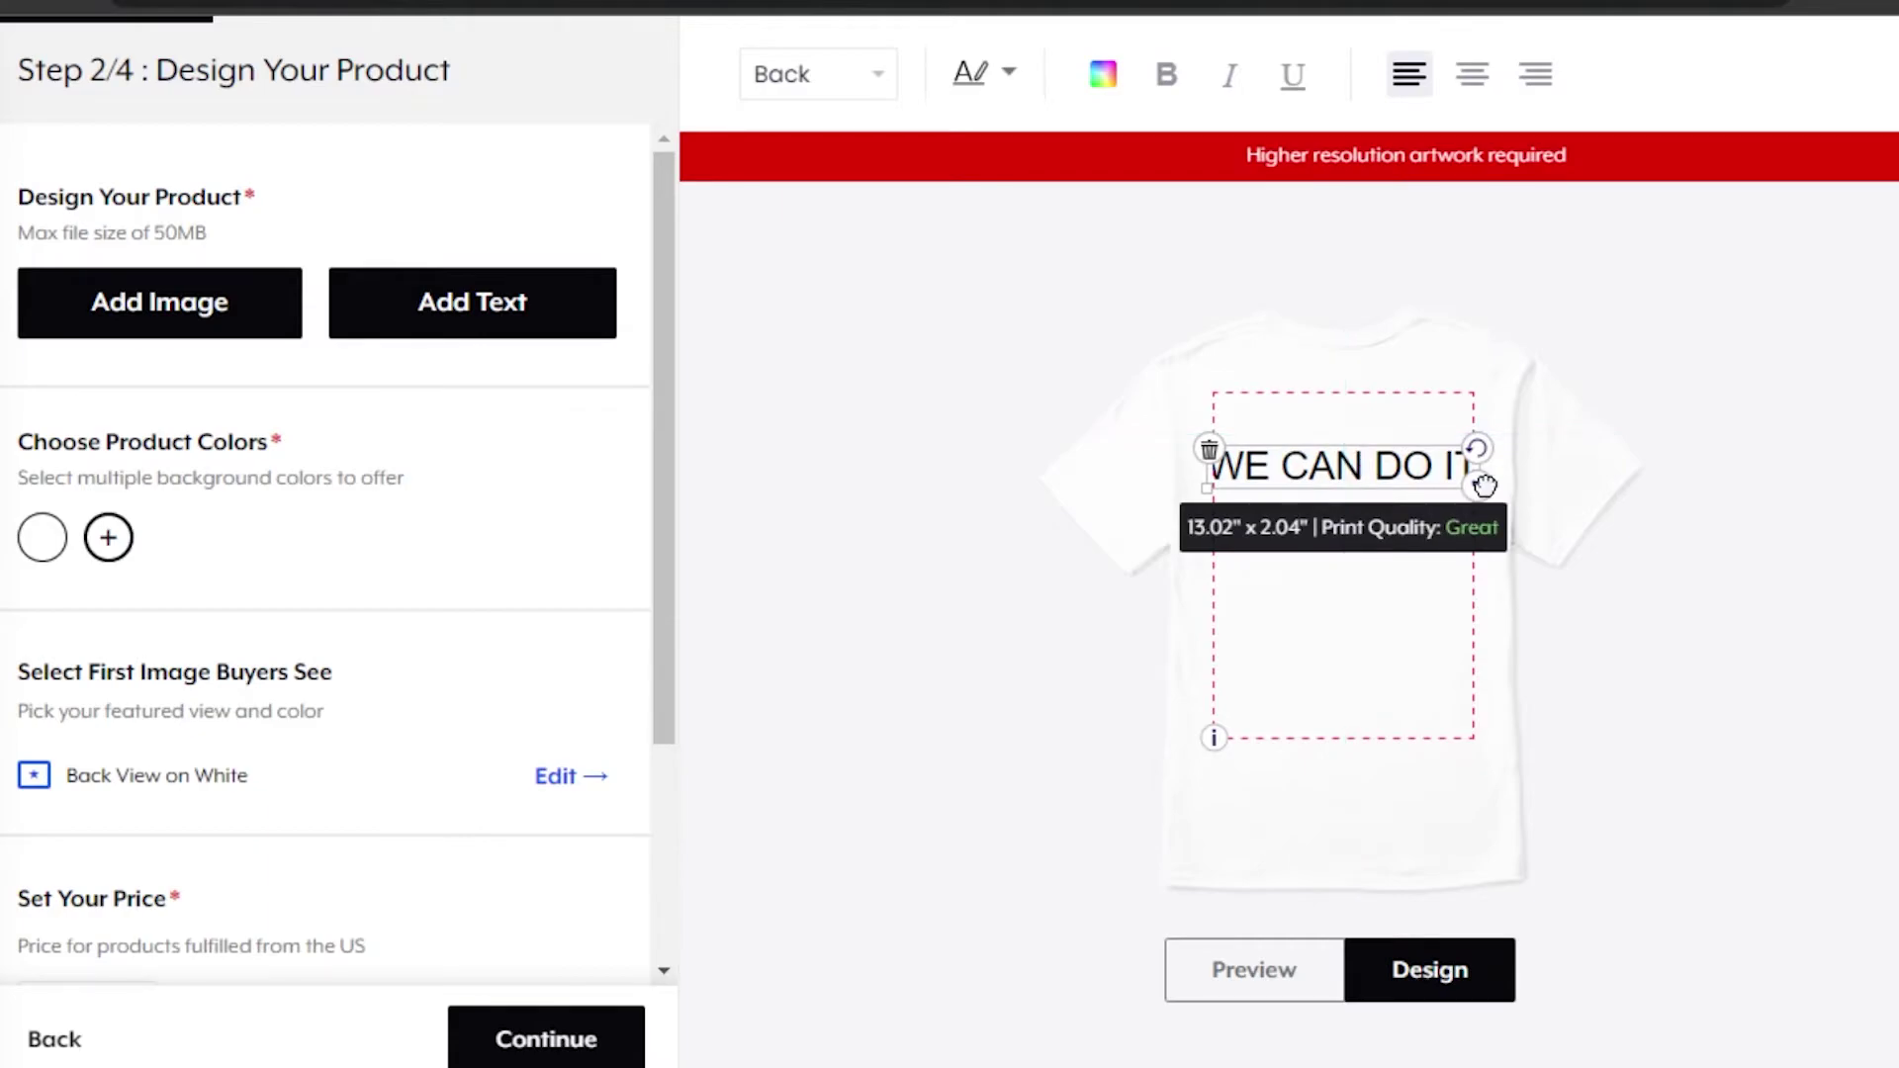
pyautogui.moveTo(1479, 483); pyautogui.dragTo(1465, 473)
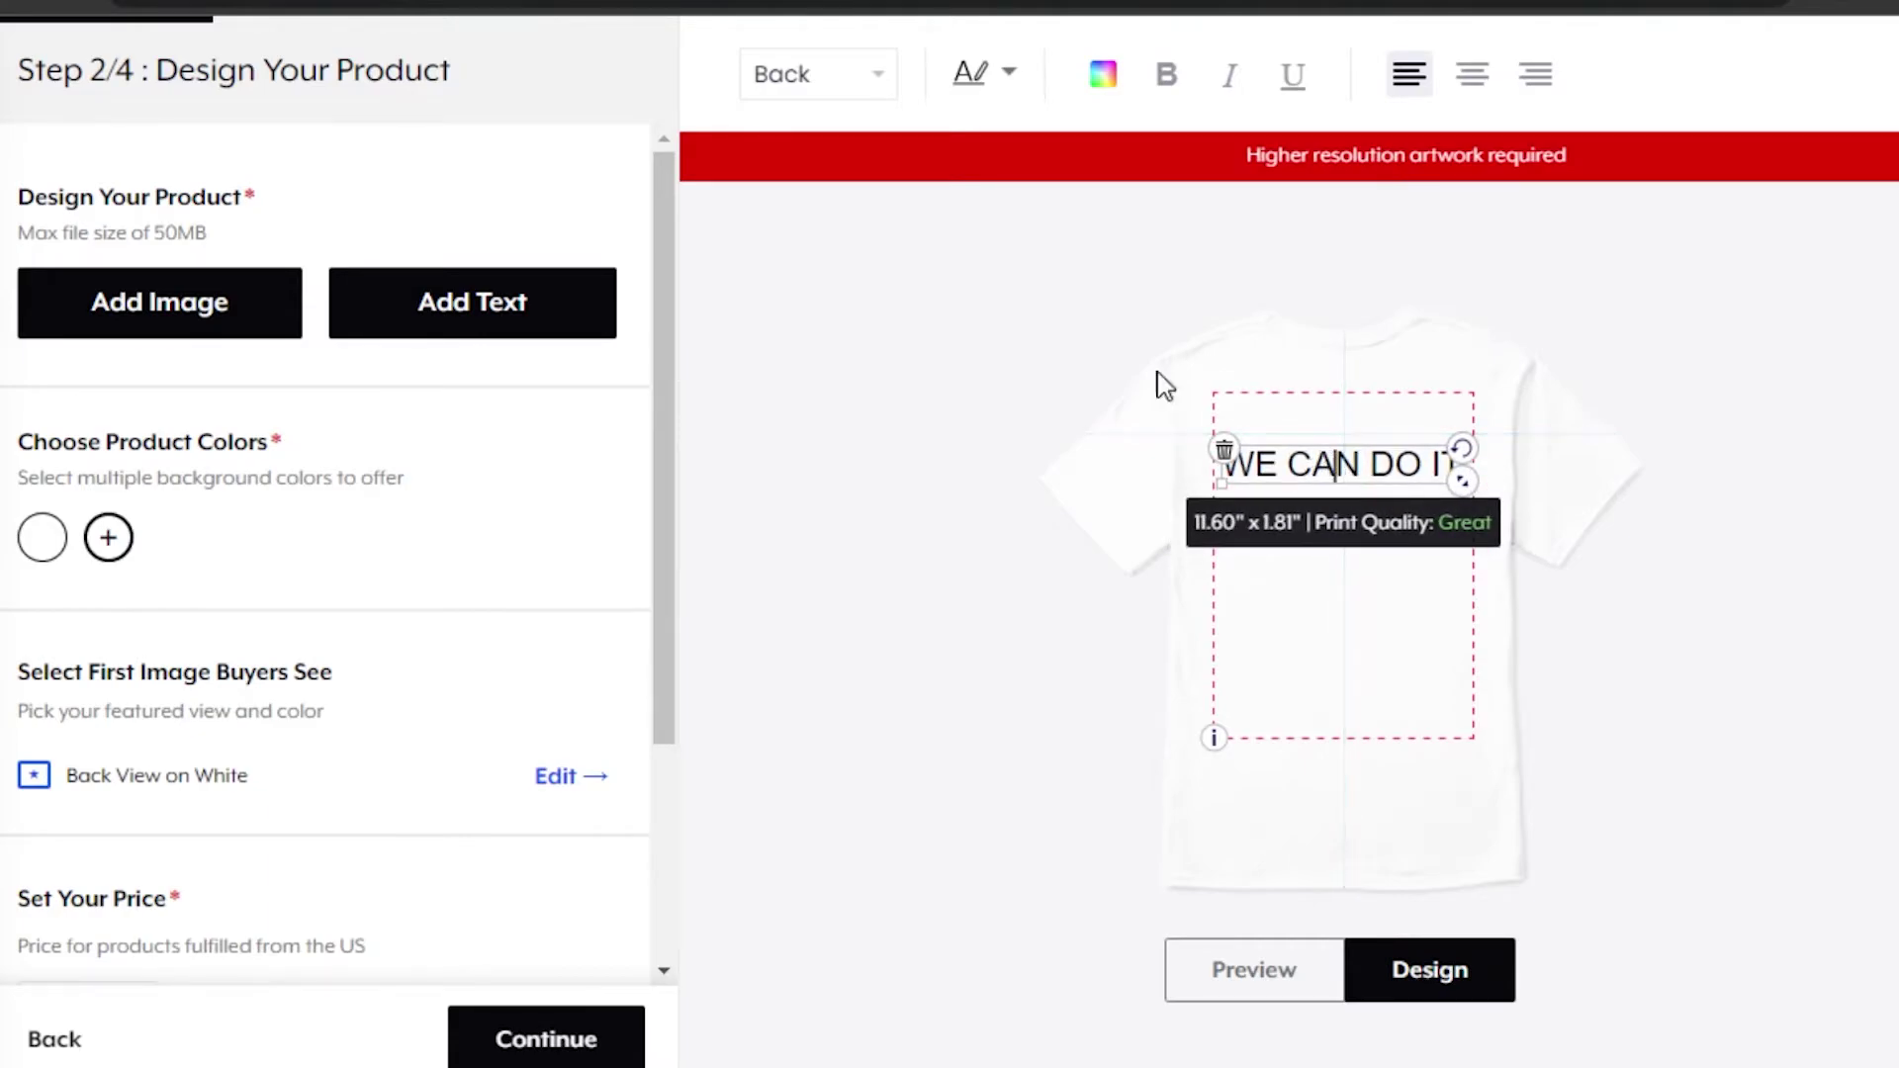
pyautogui.click(982, 77)
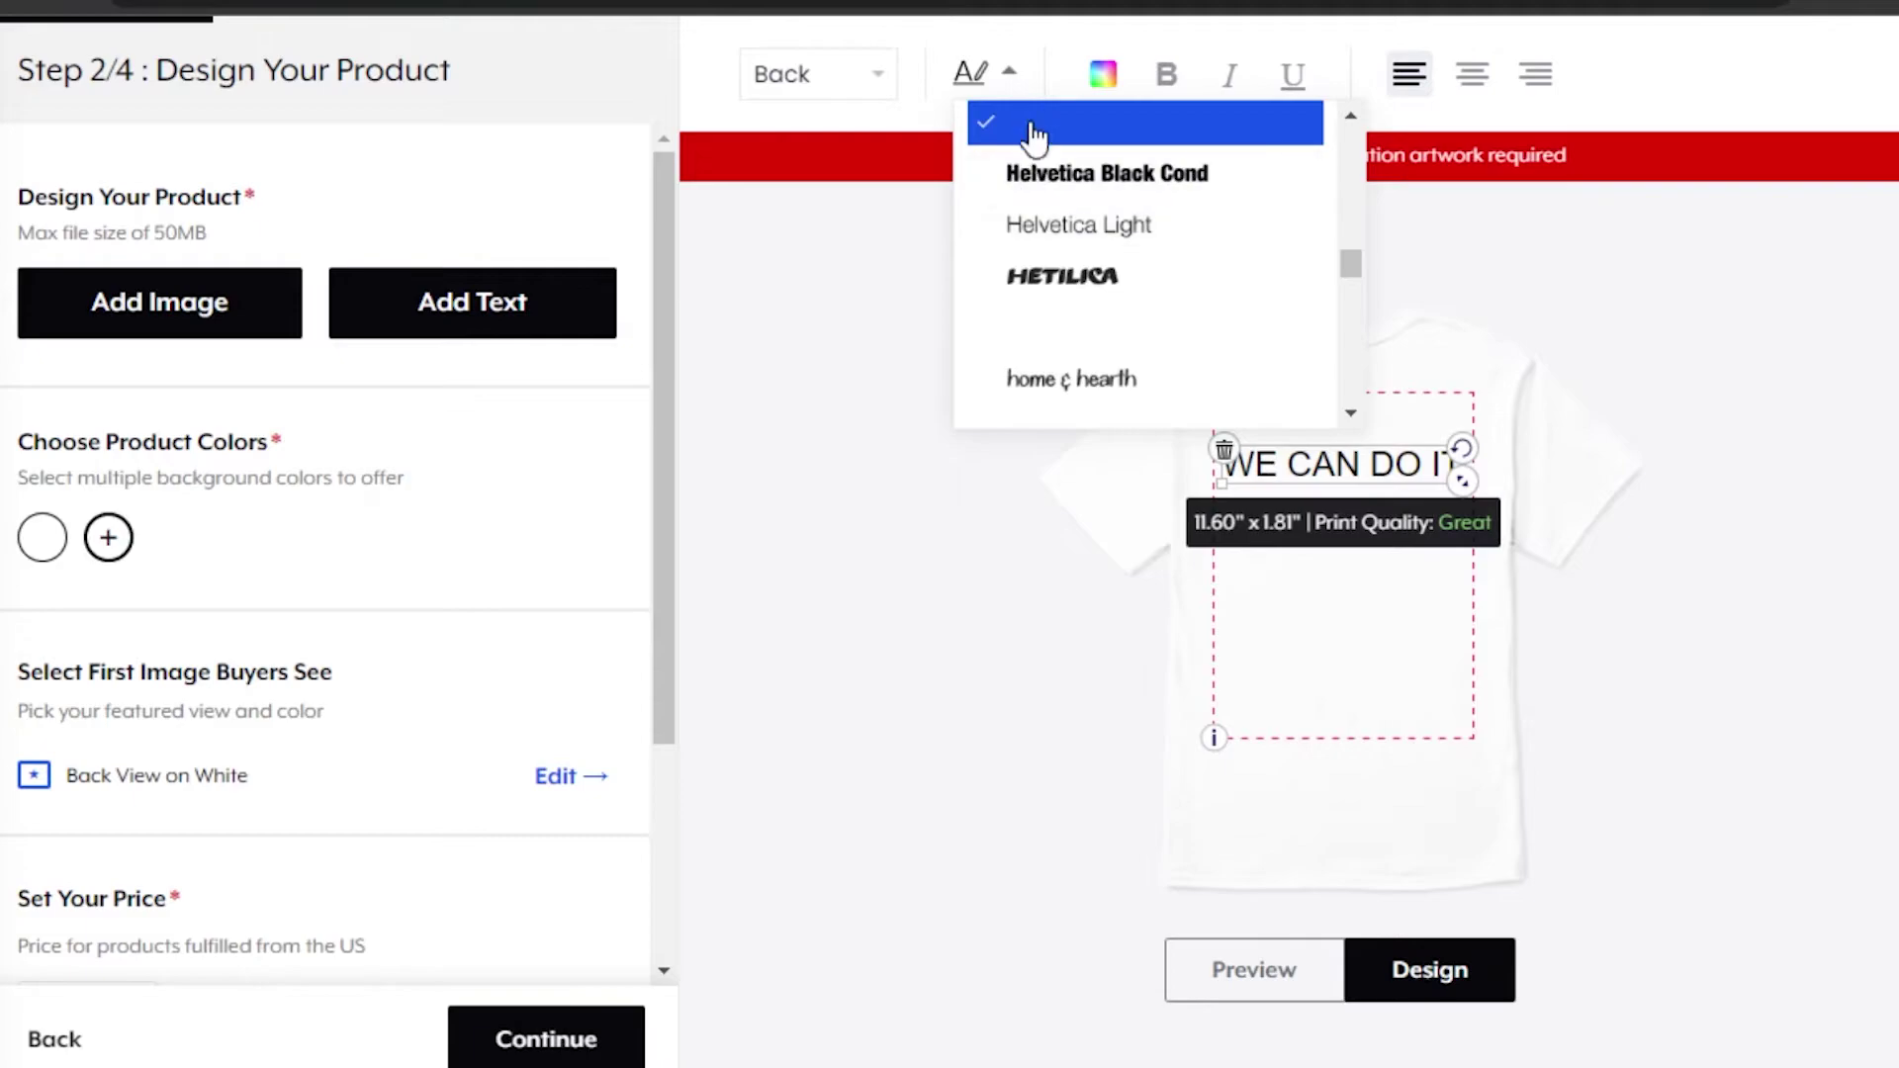
pyautogui.click(1038, 273)
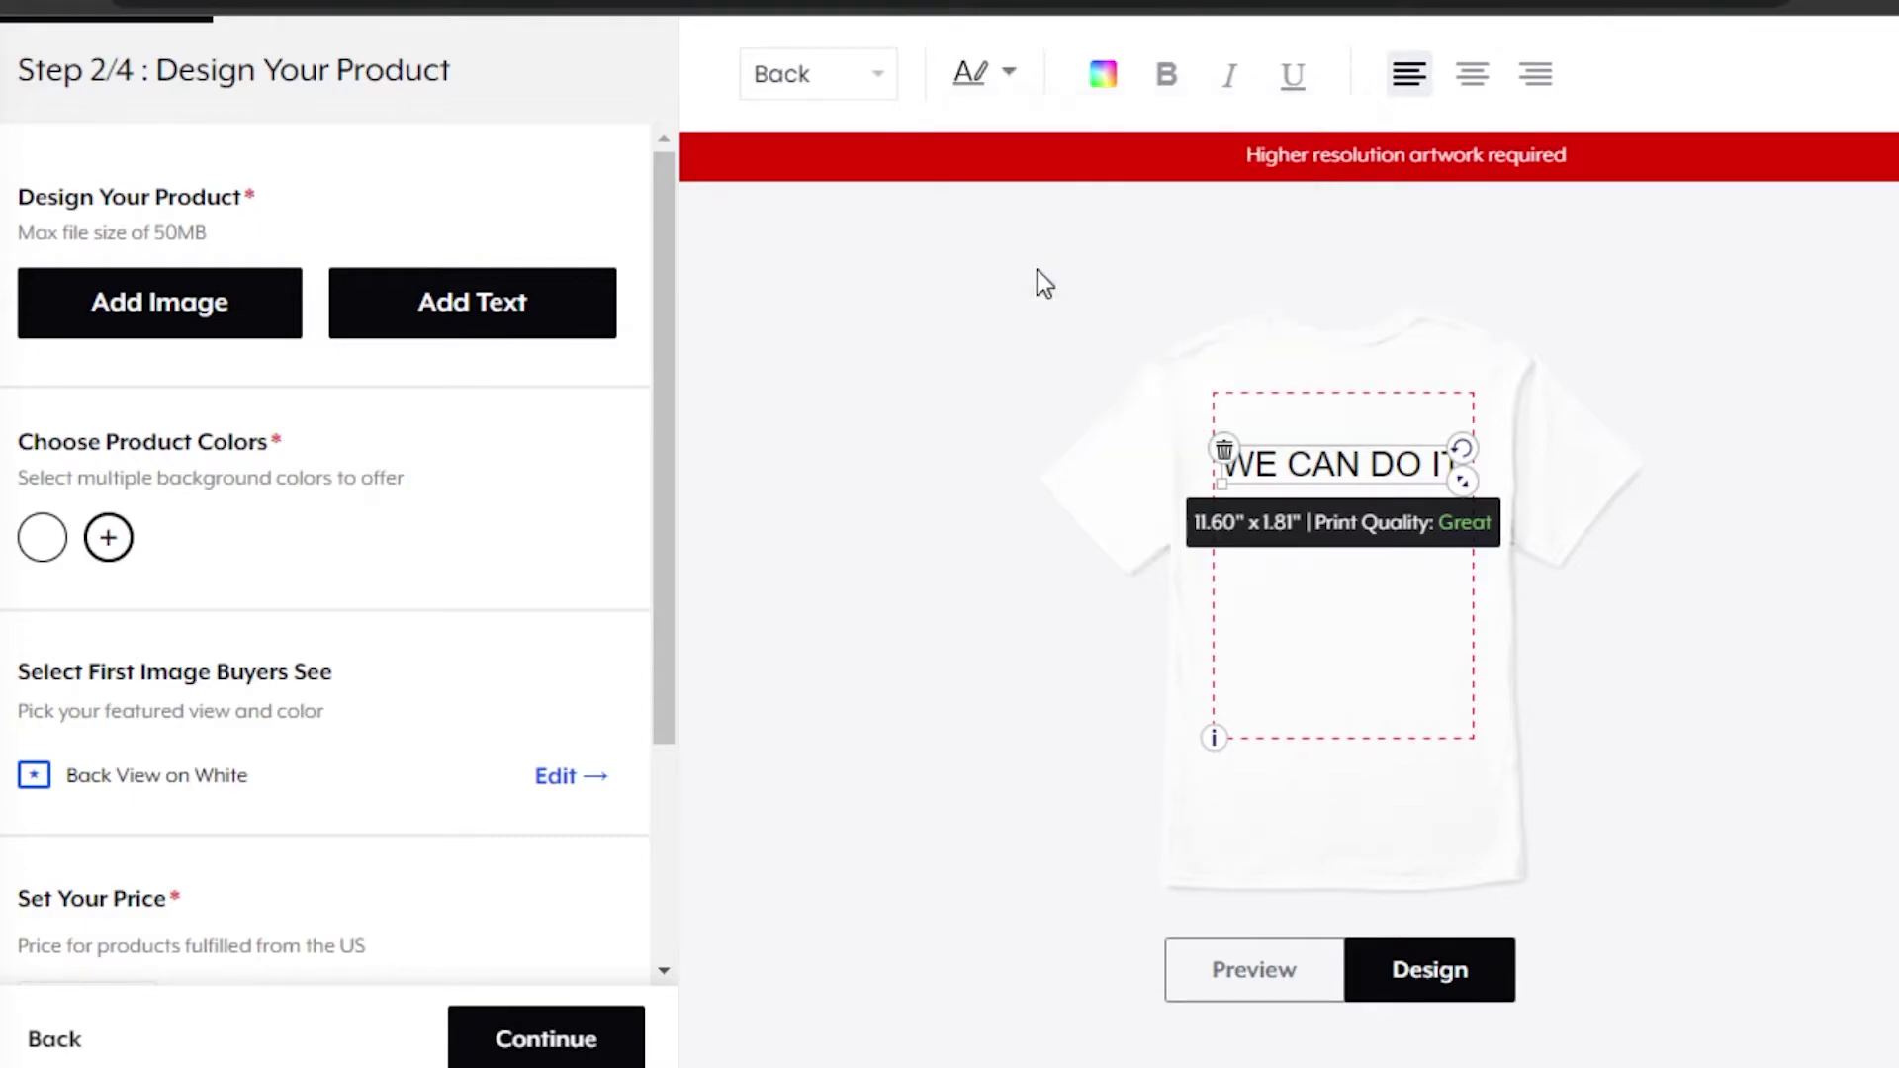
pyautogui.click(994, 74)
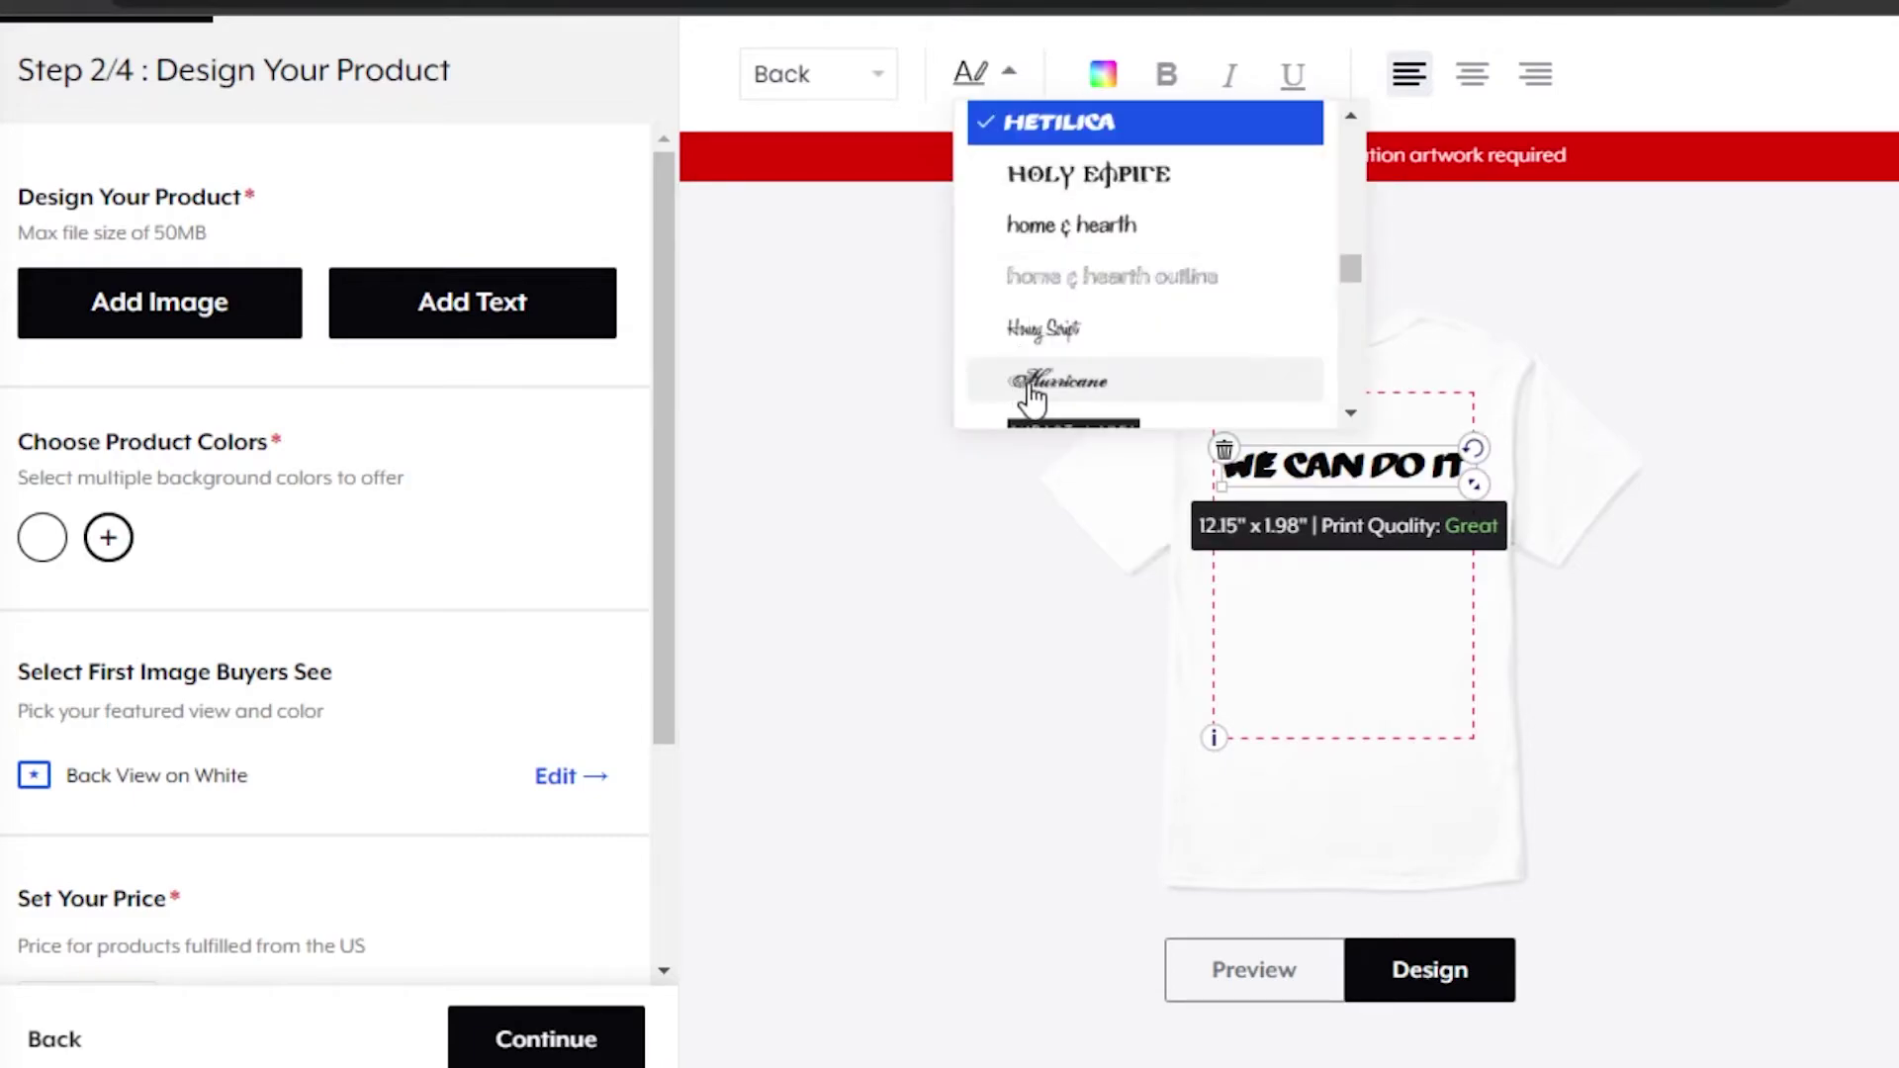
pyautogui.click(1042, 342)
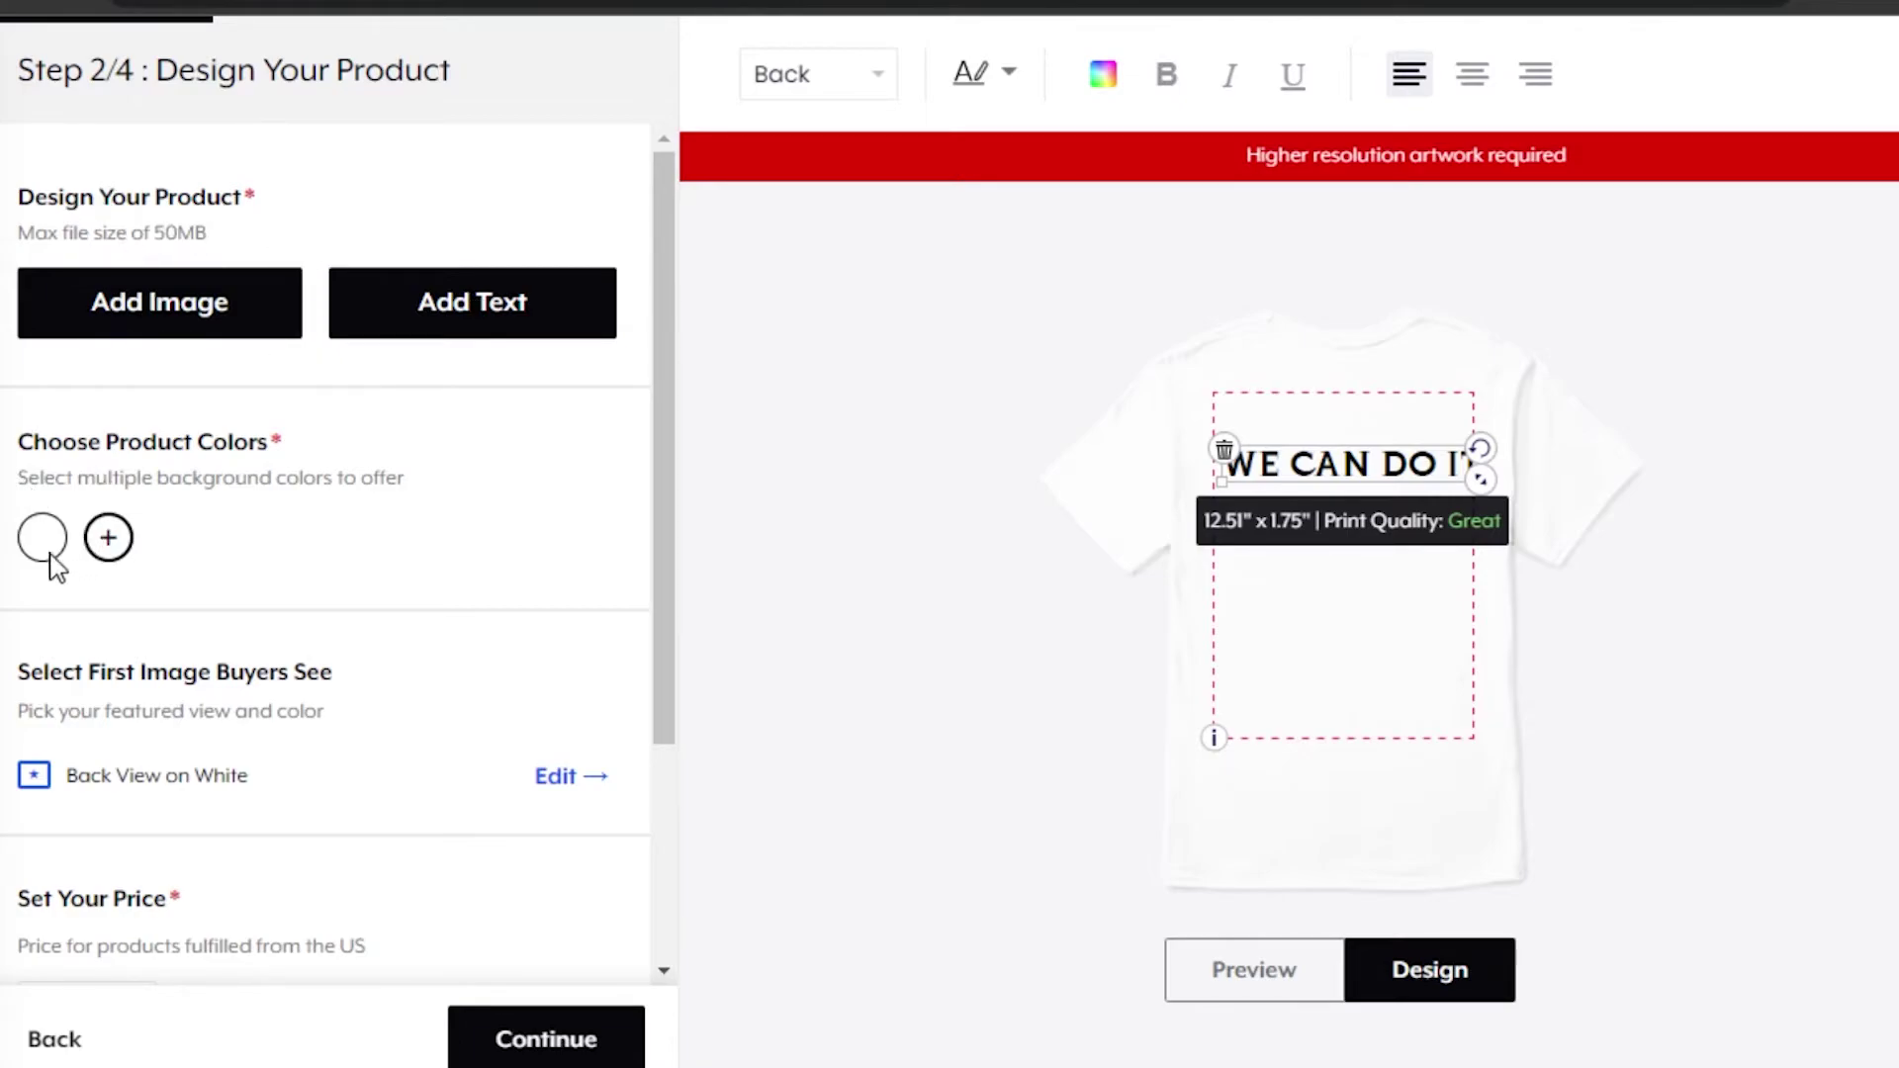
pyautogui.click(107, 539)
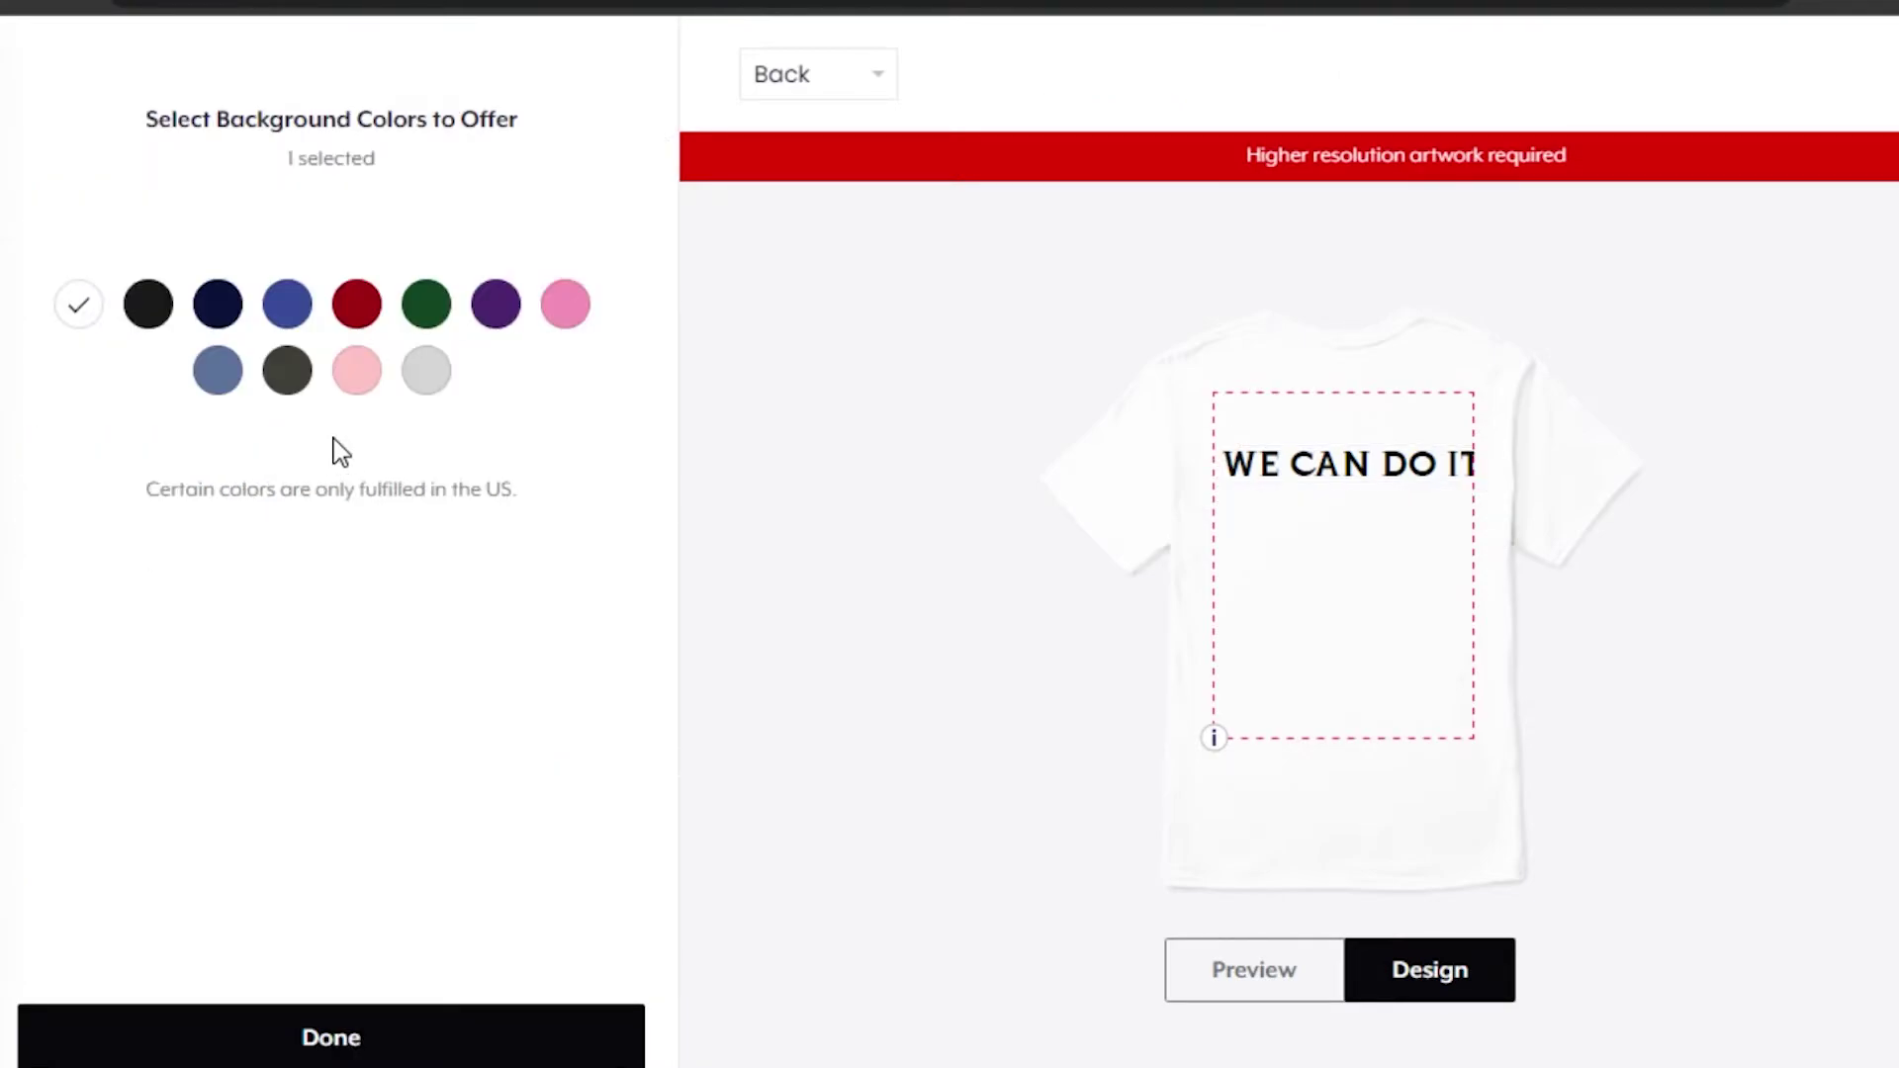
# Offer the shirt in navy, royal blue, green, light pink, dark grey, heather blue and pink.
pyautogui.click(148, 312)
pyautogui.click(216, 317)
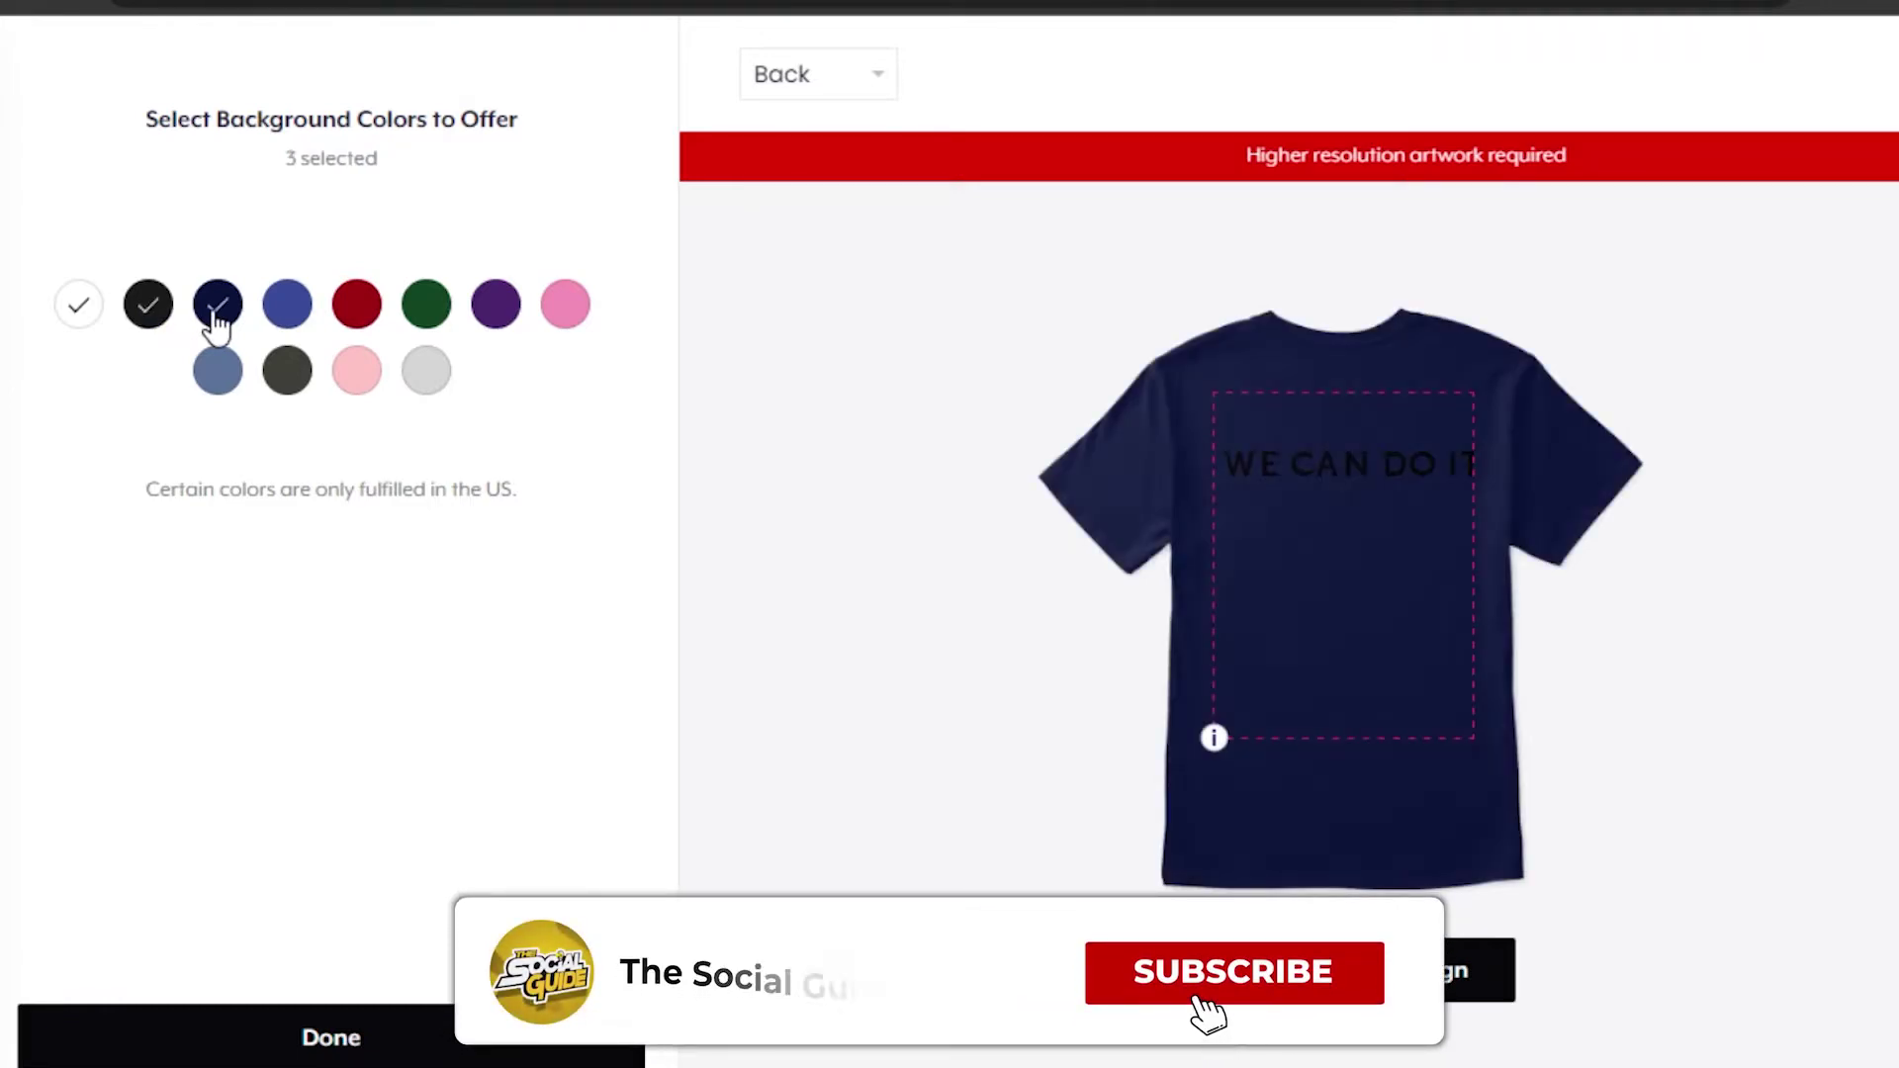
pyautogui.click(156, 309)
pyautogui.click(287, 308)
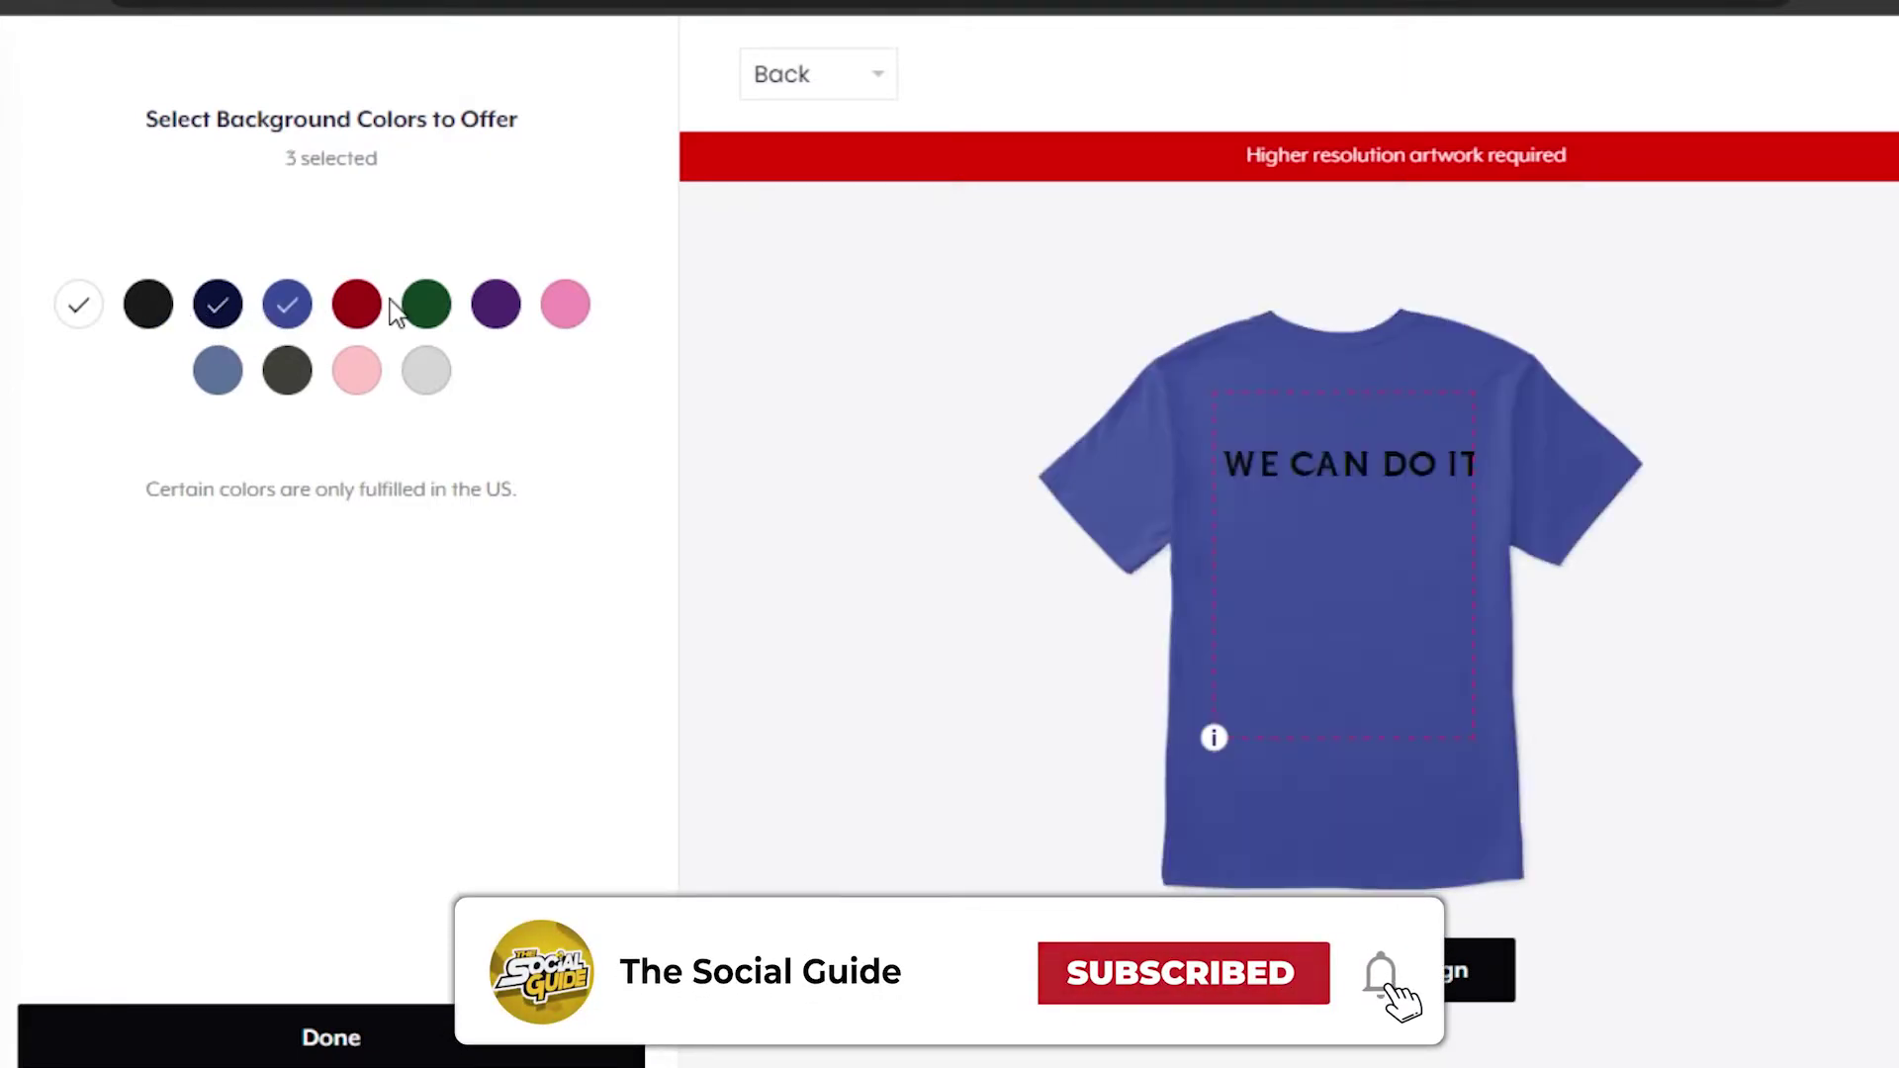
pyautogui.click(431, 315)
pyautogui.click(357, 373)
pyautogui.click(287, 372)
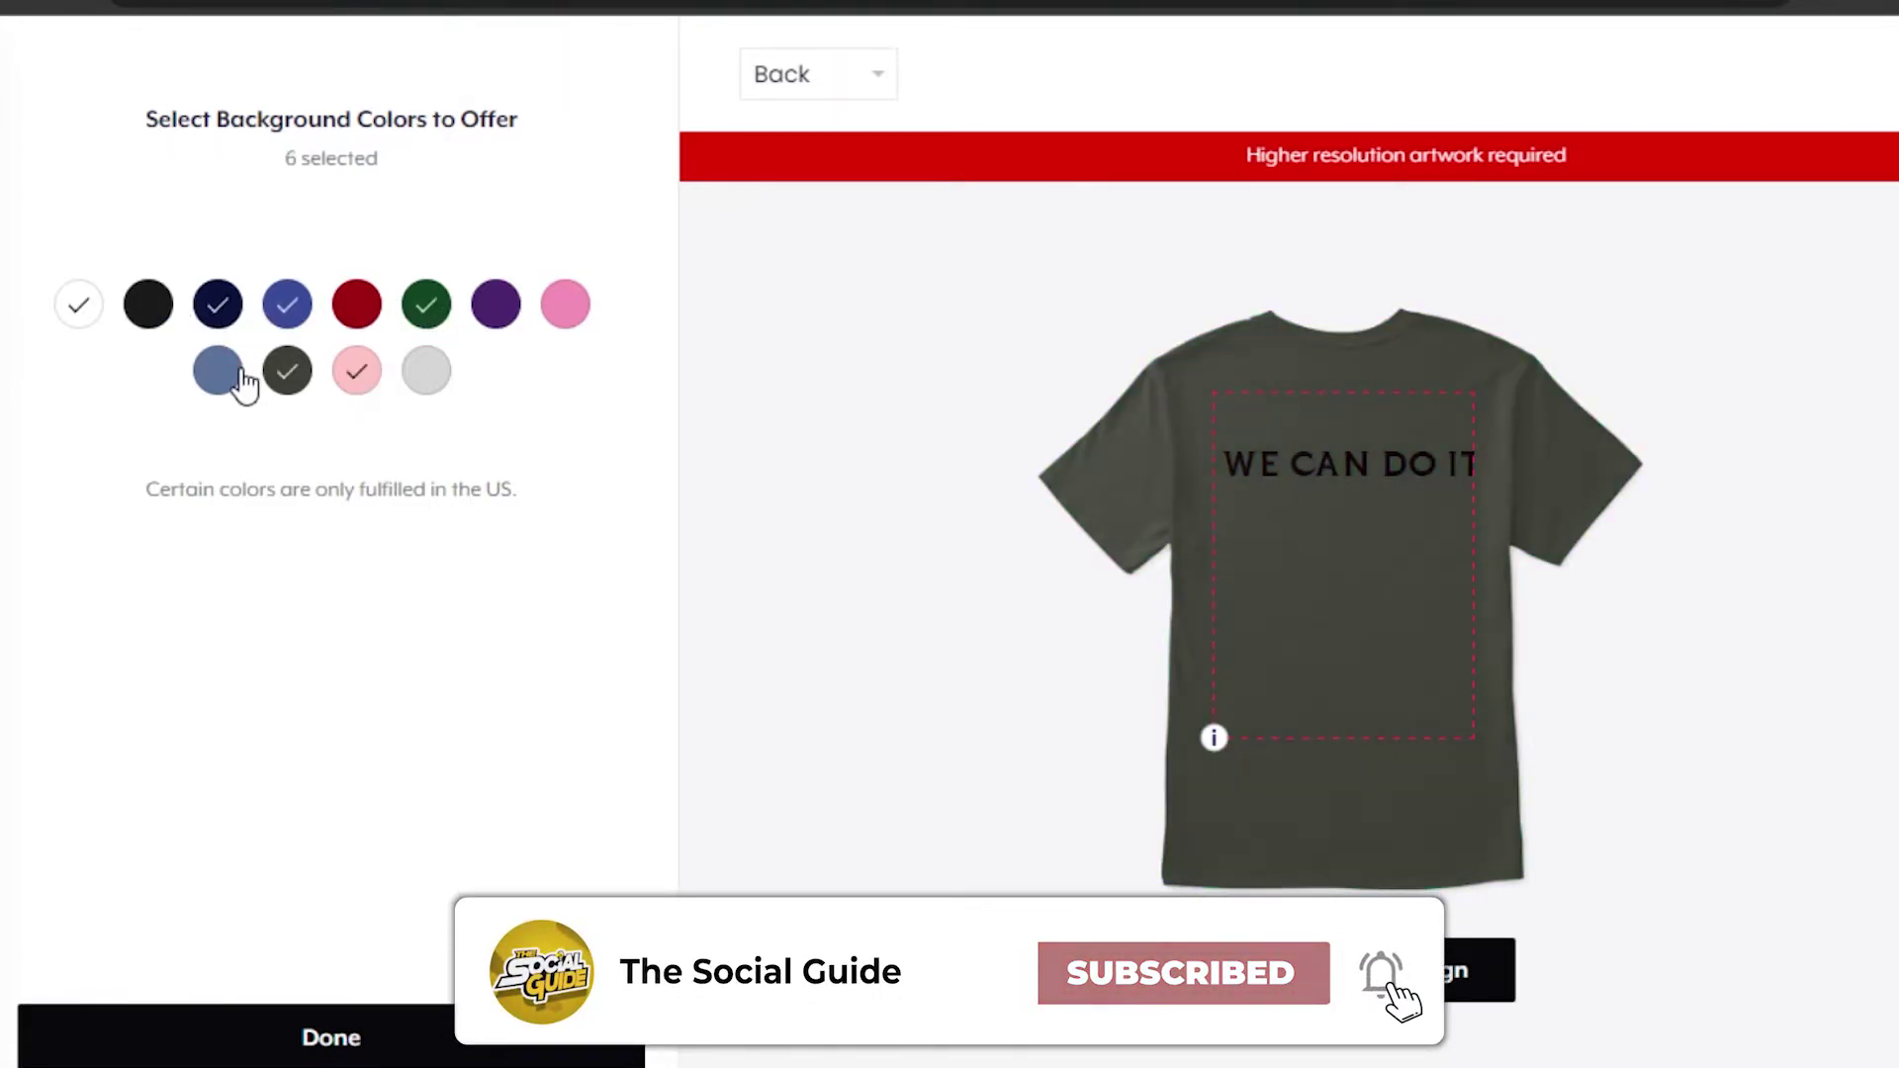
pyautogui.click(219, 374)
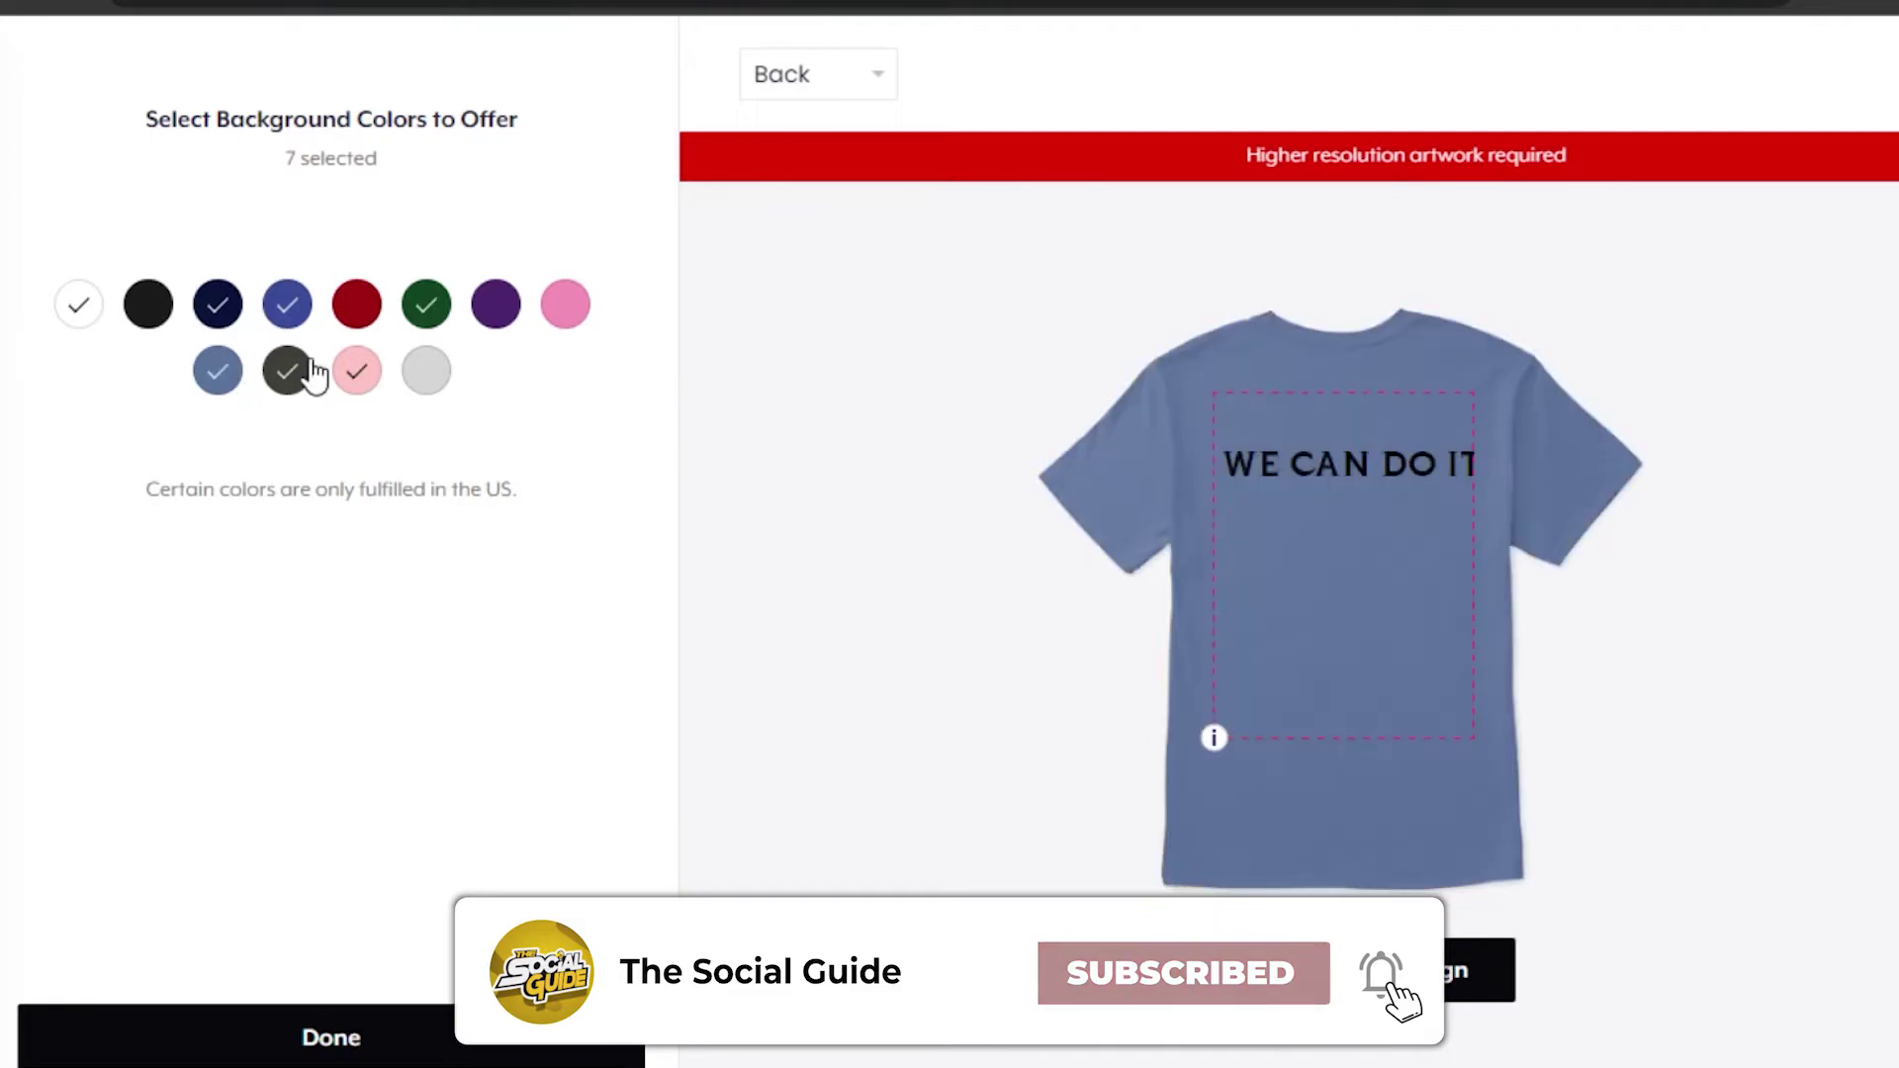
pyautogui.click(554, 318)
# Preview the front, add red, light grey, purple and black, and confirm the 12 colours.
pyautogui.click(775, 85)
pyautogui.click(808, 127)
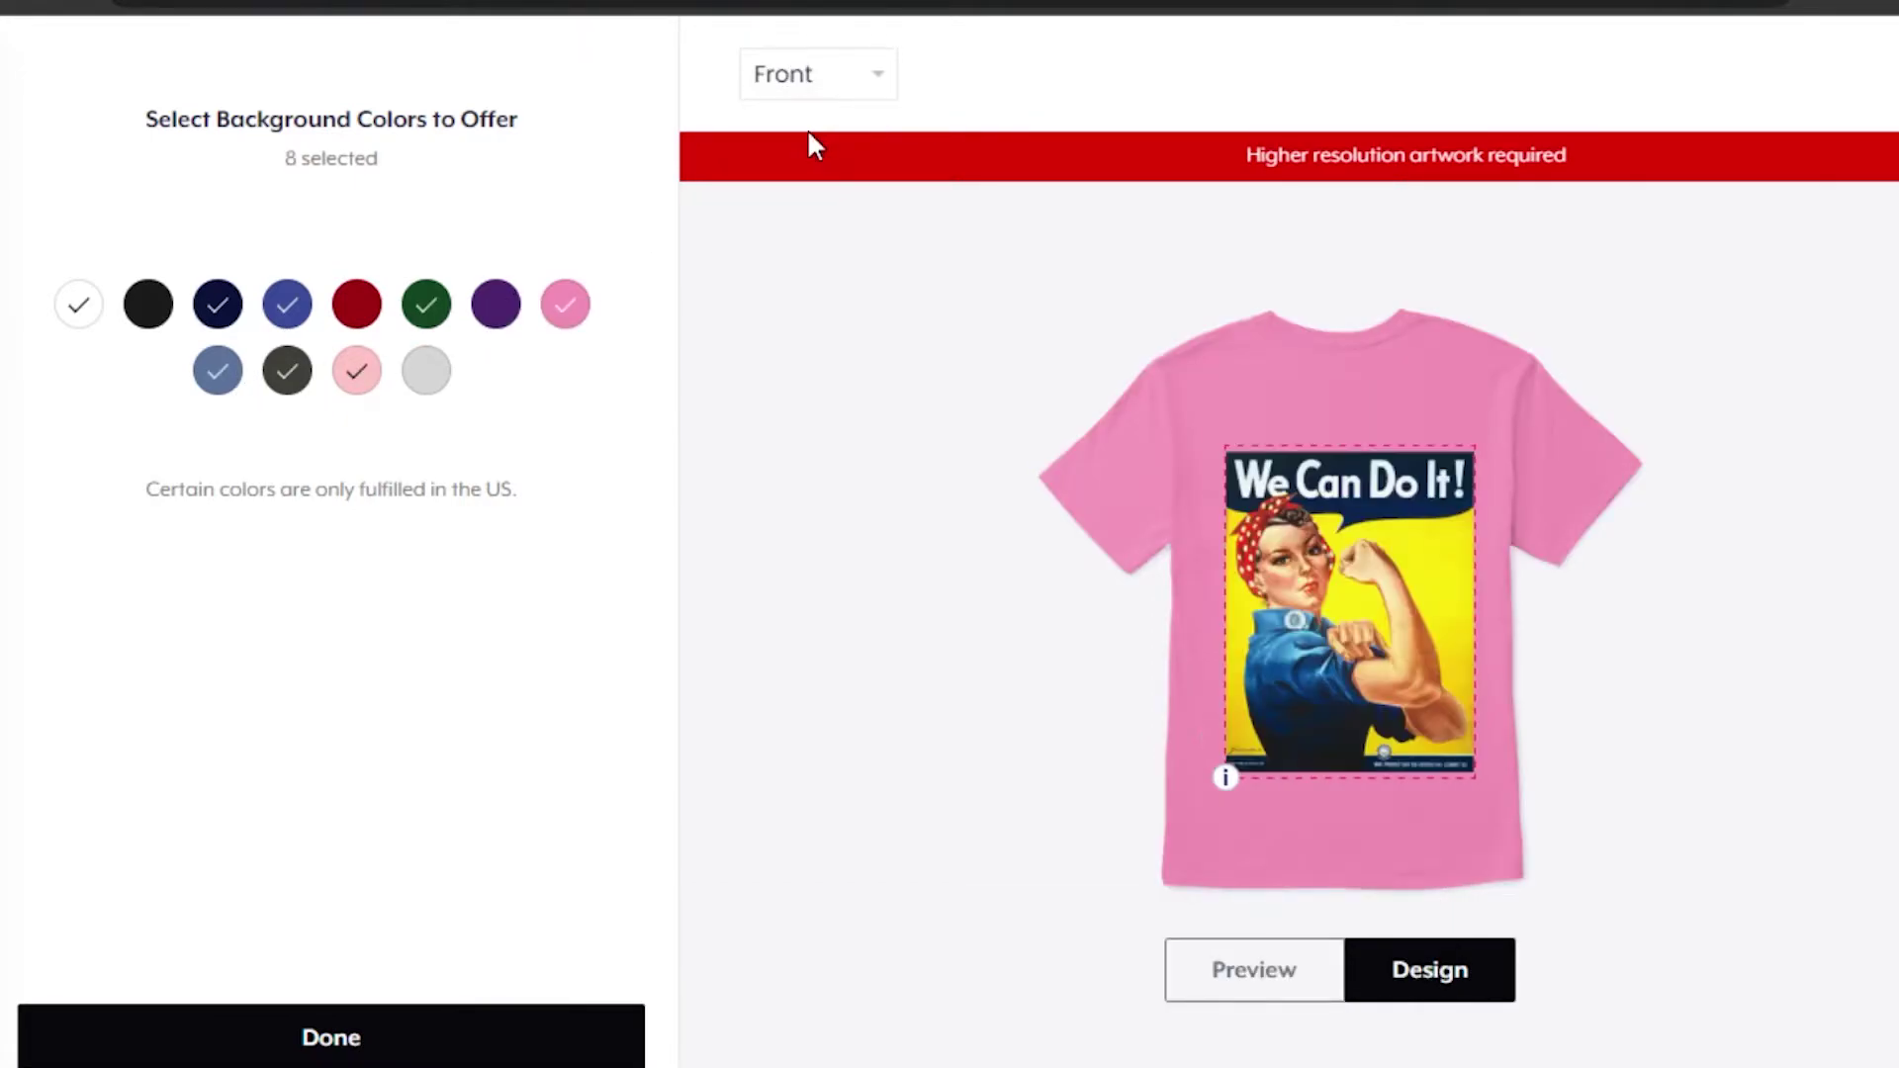
pyautogui.click(356, 305)
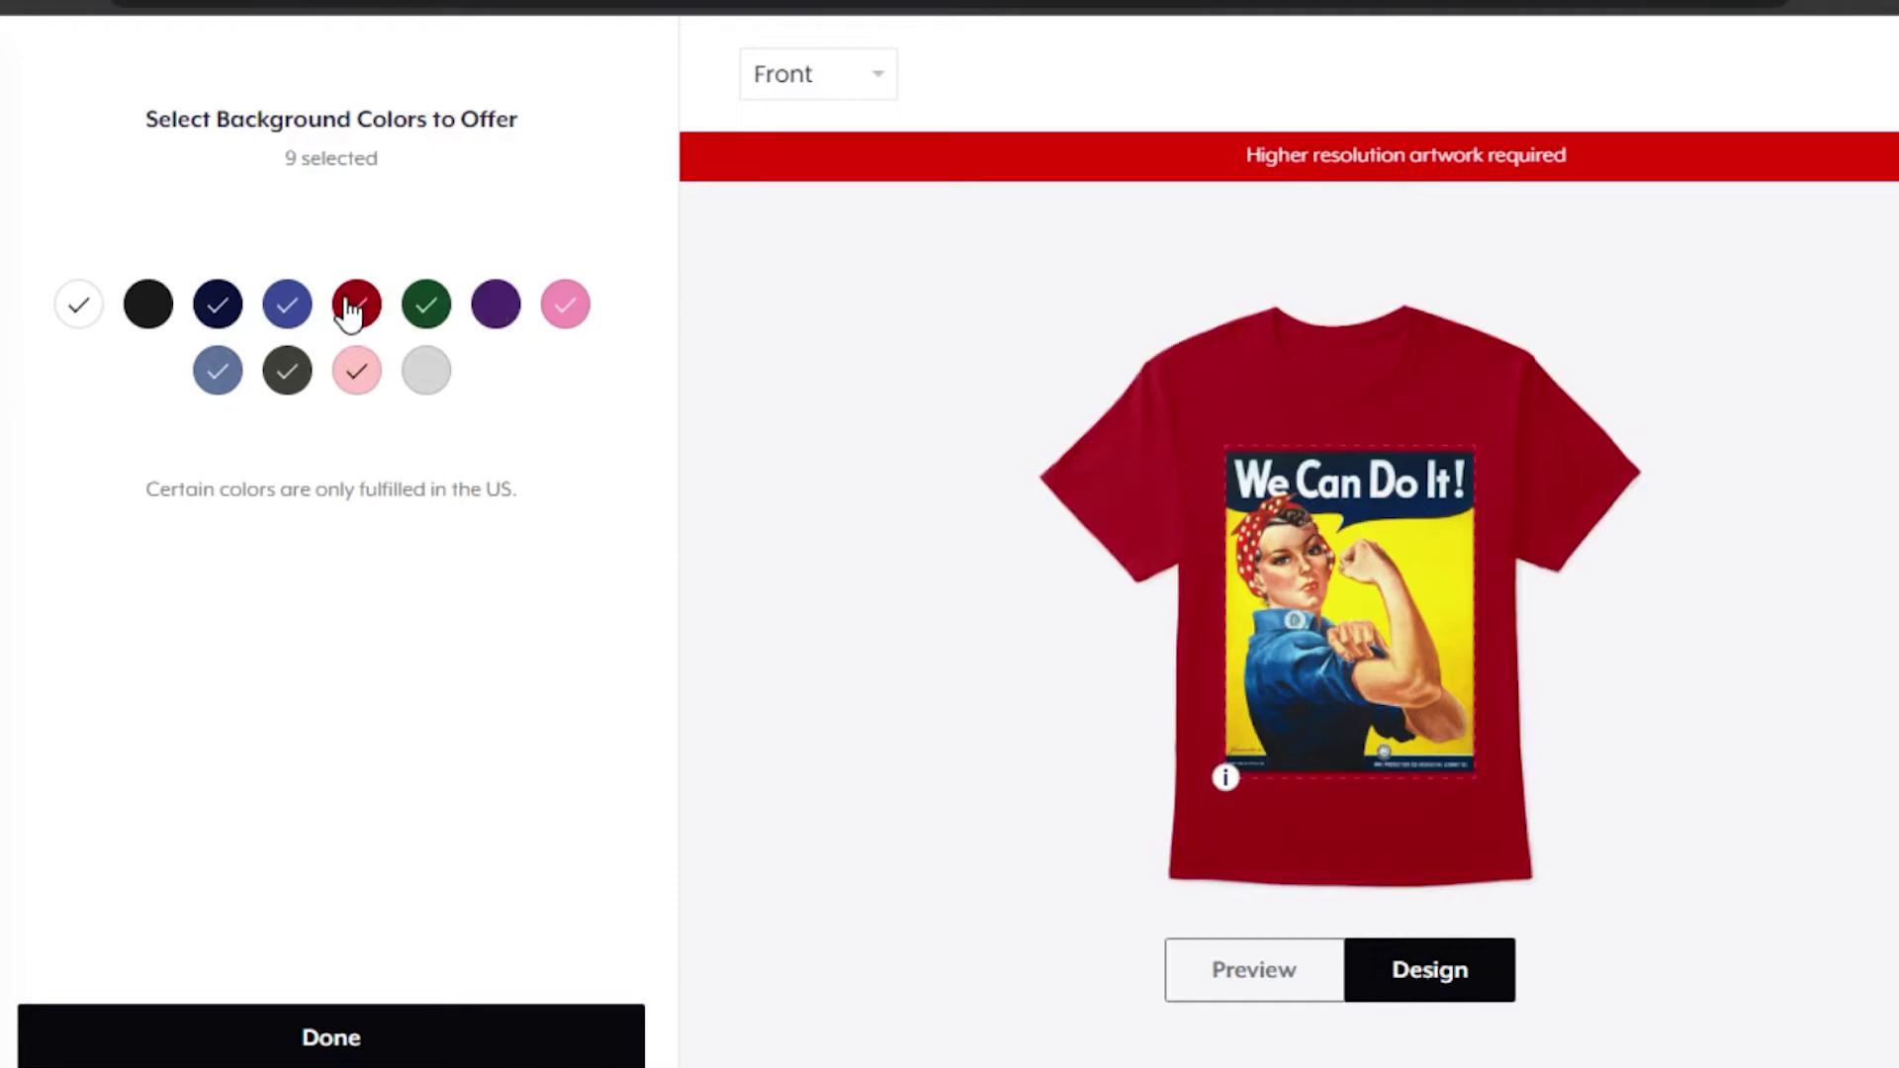
pyautogui.click(420, 375)
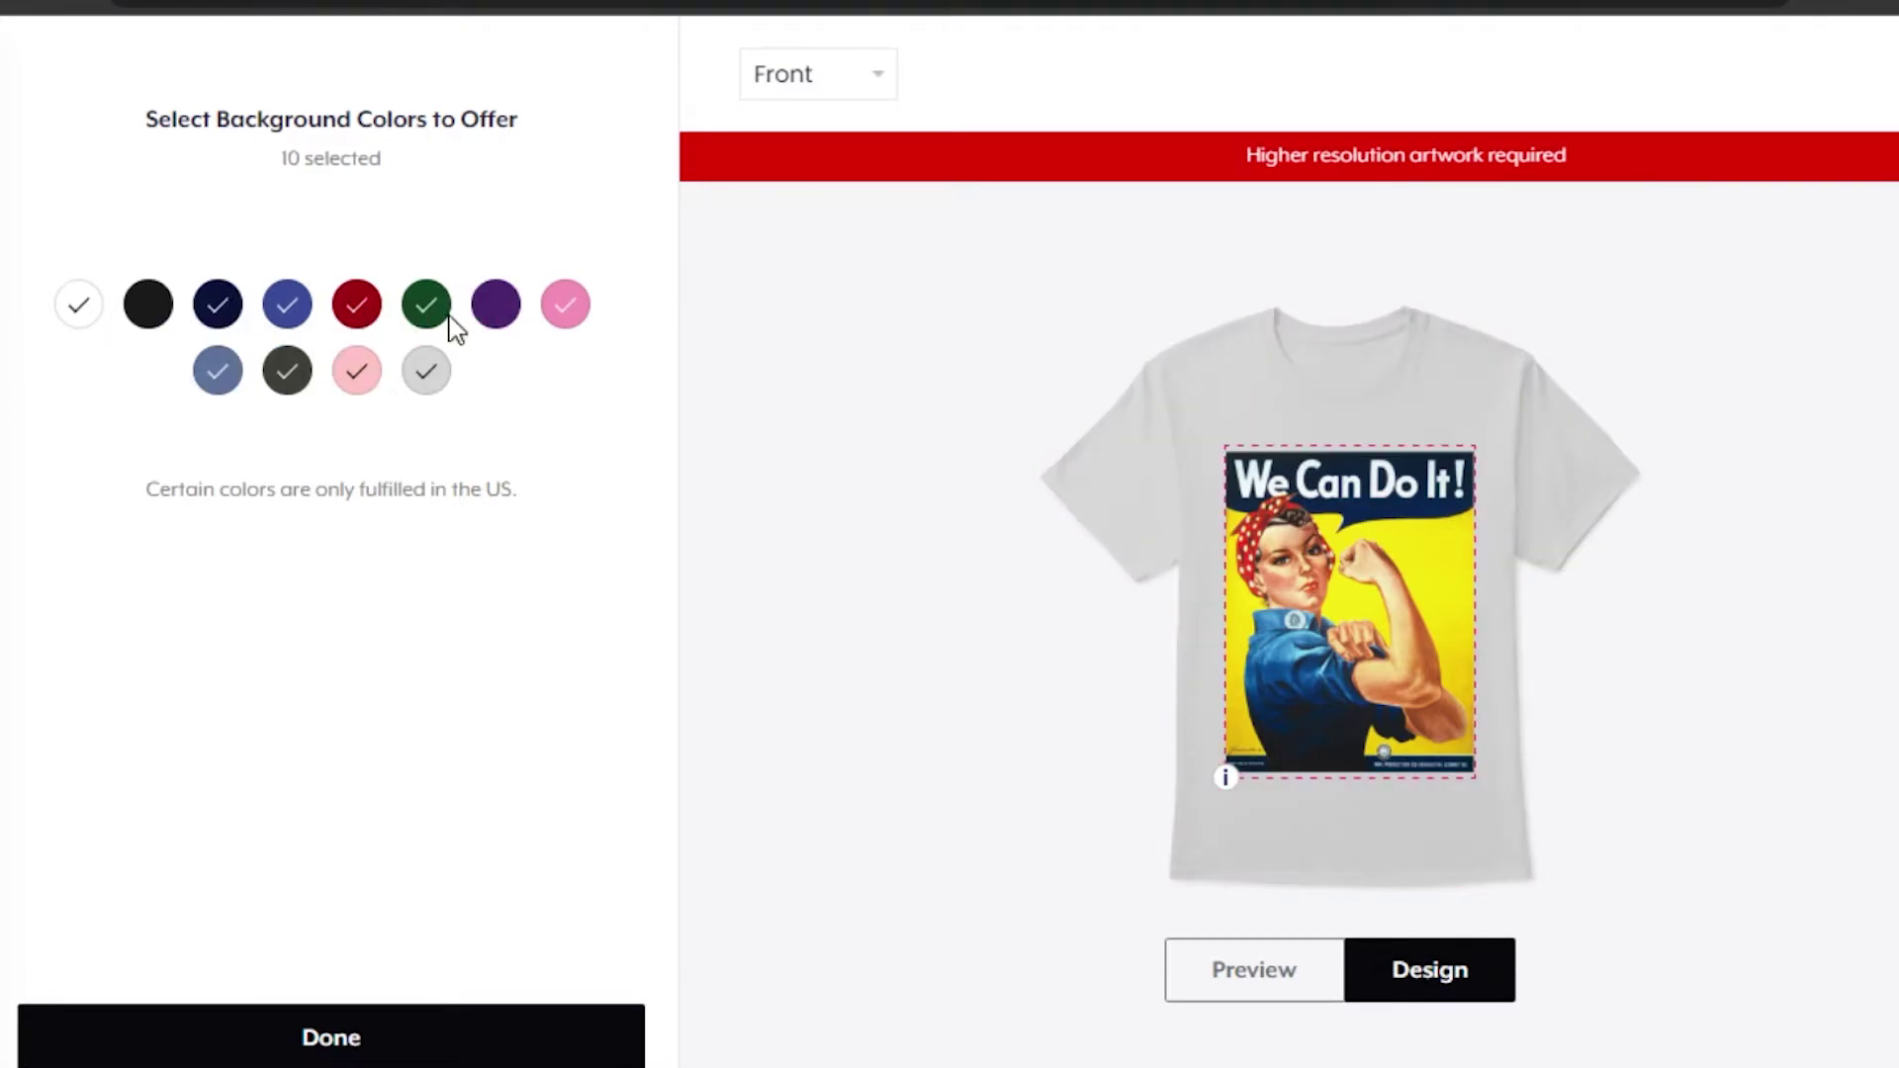
pyautogui.click(490, 318)
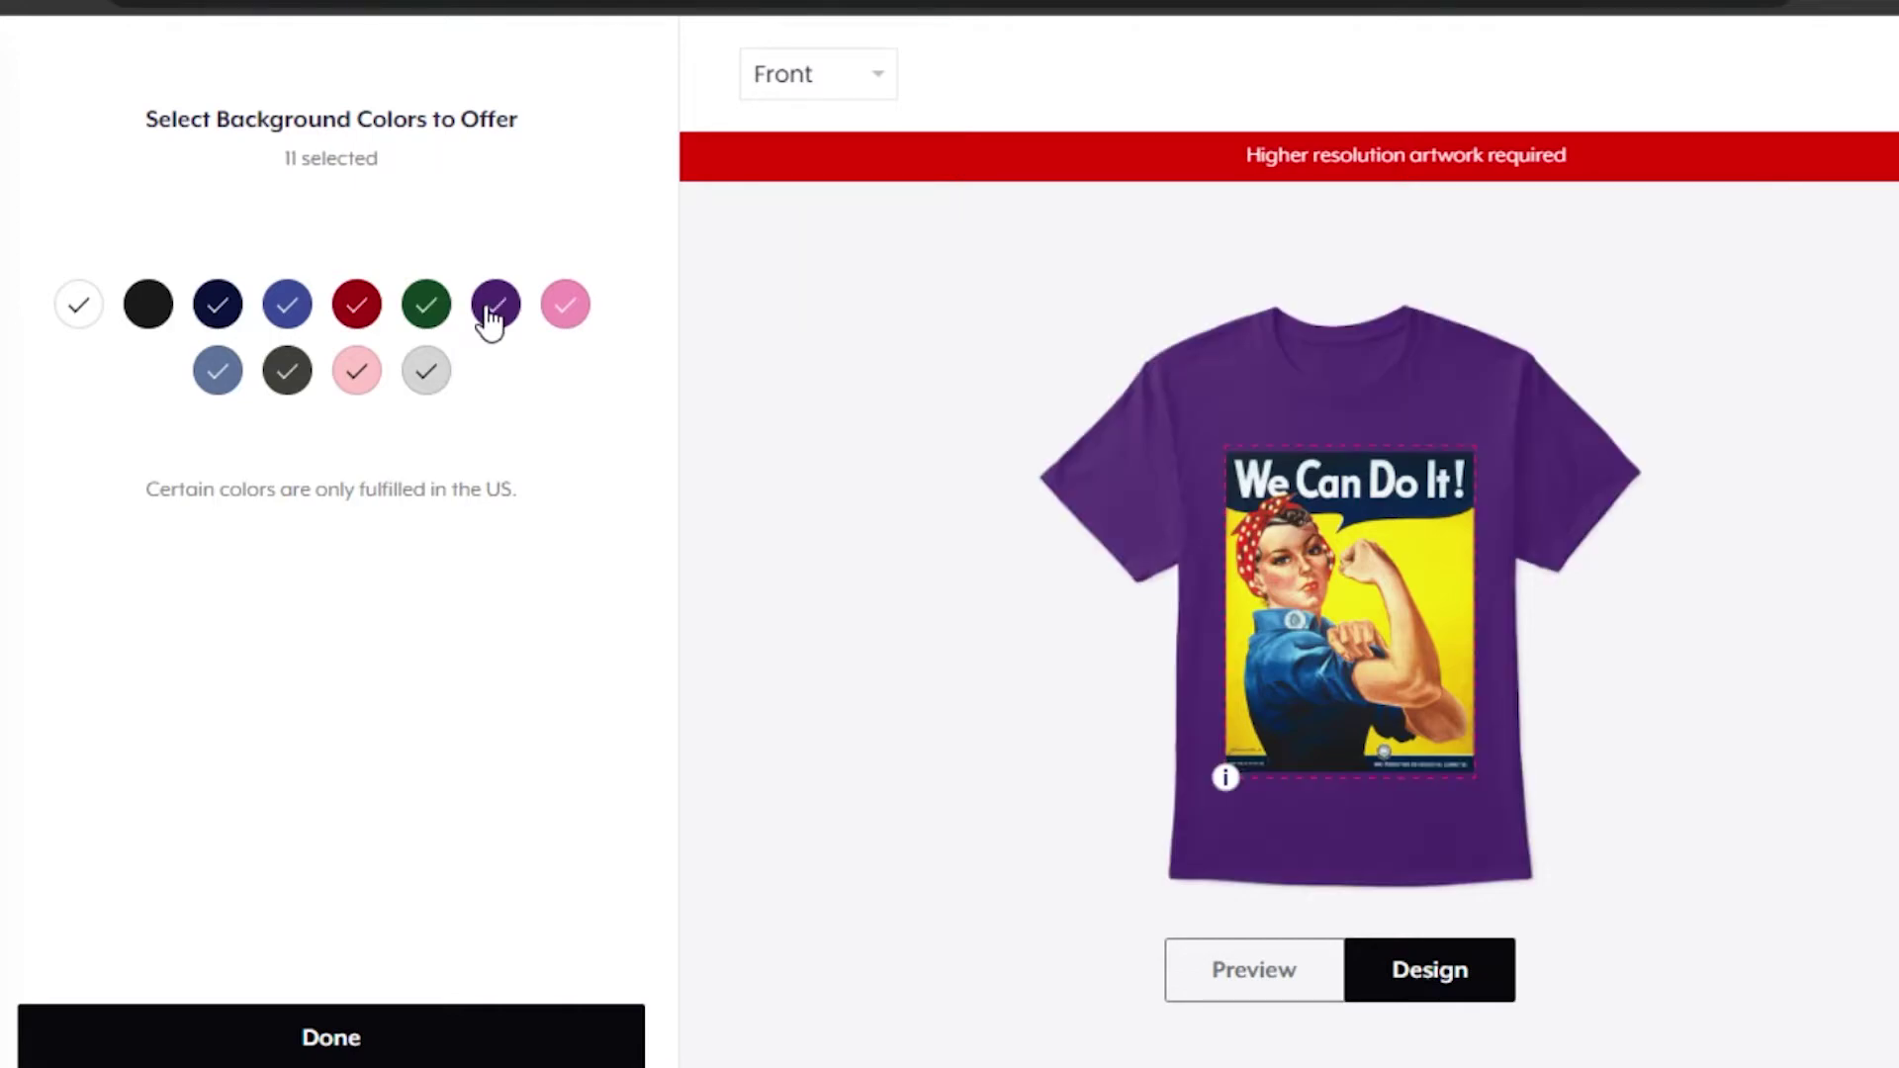
pyautogui.click(159, 315)
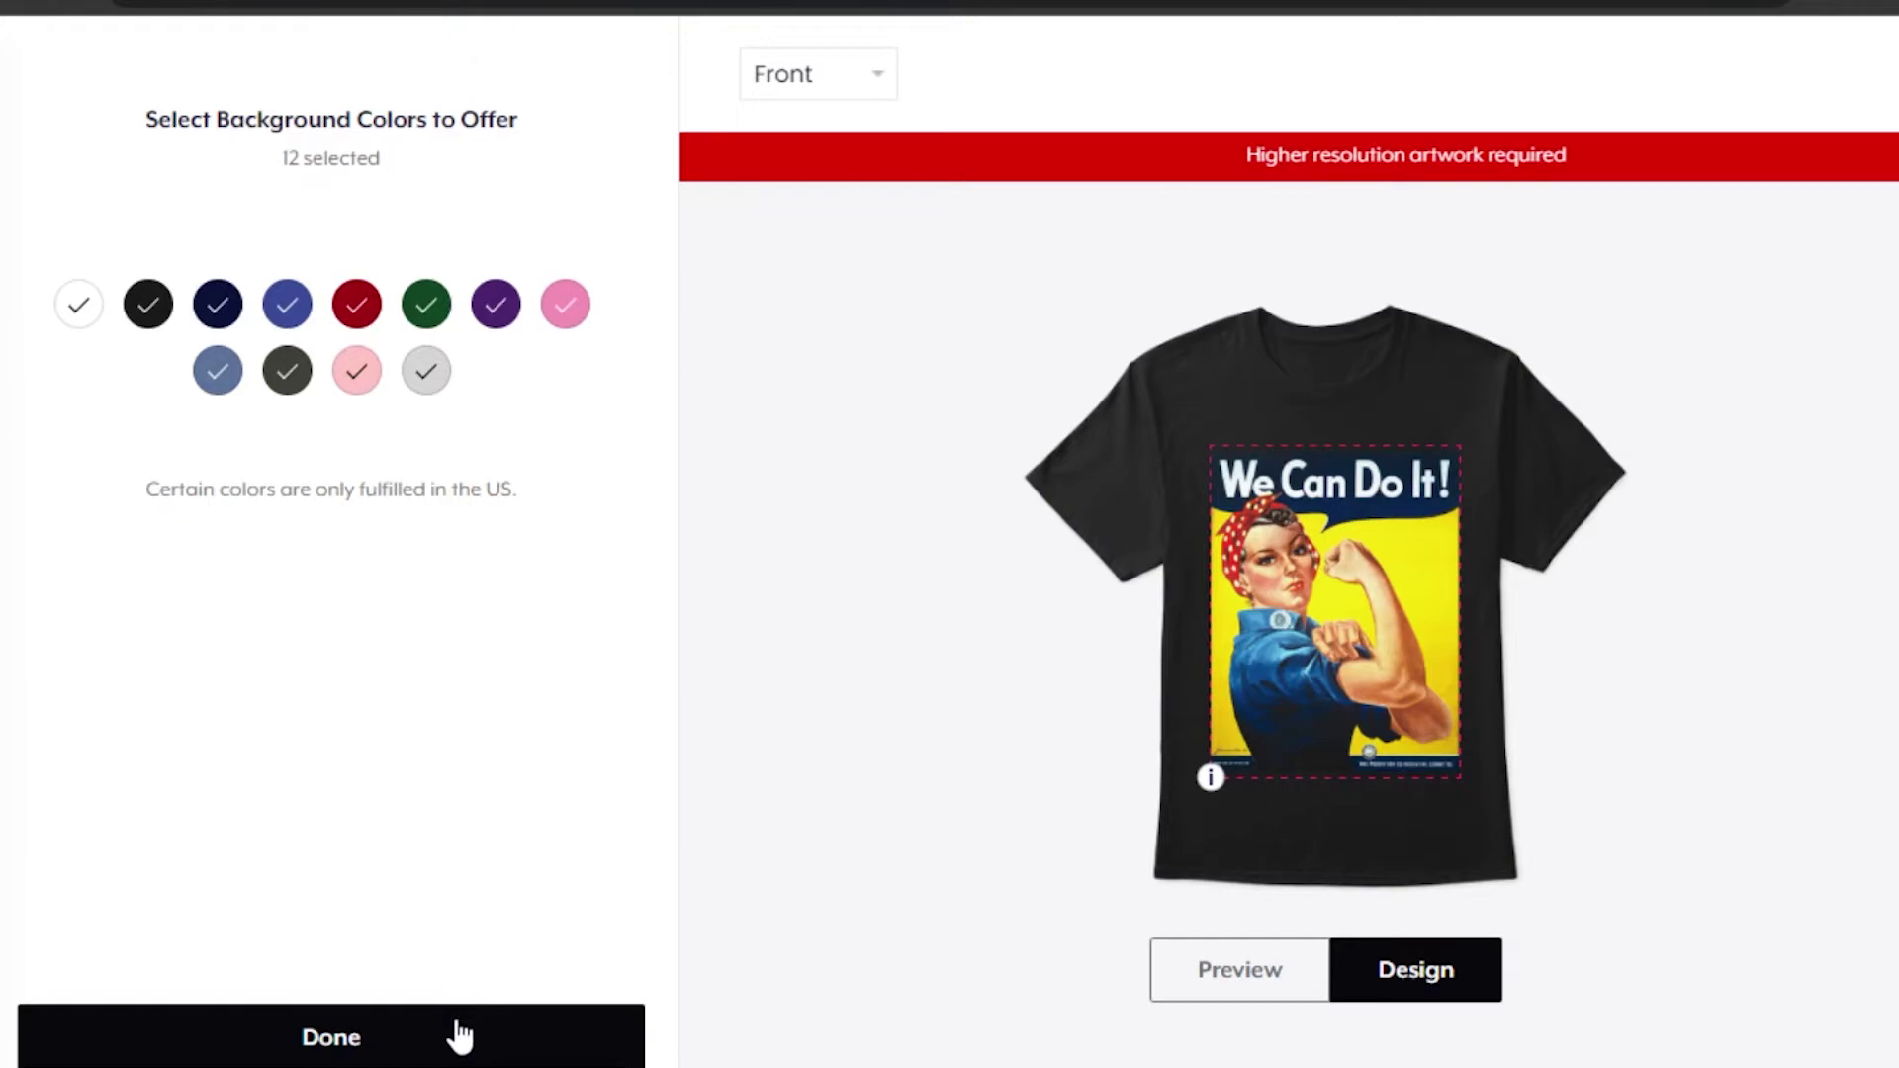
pyautogui.click(372, 1058)
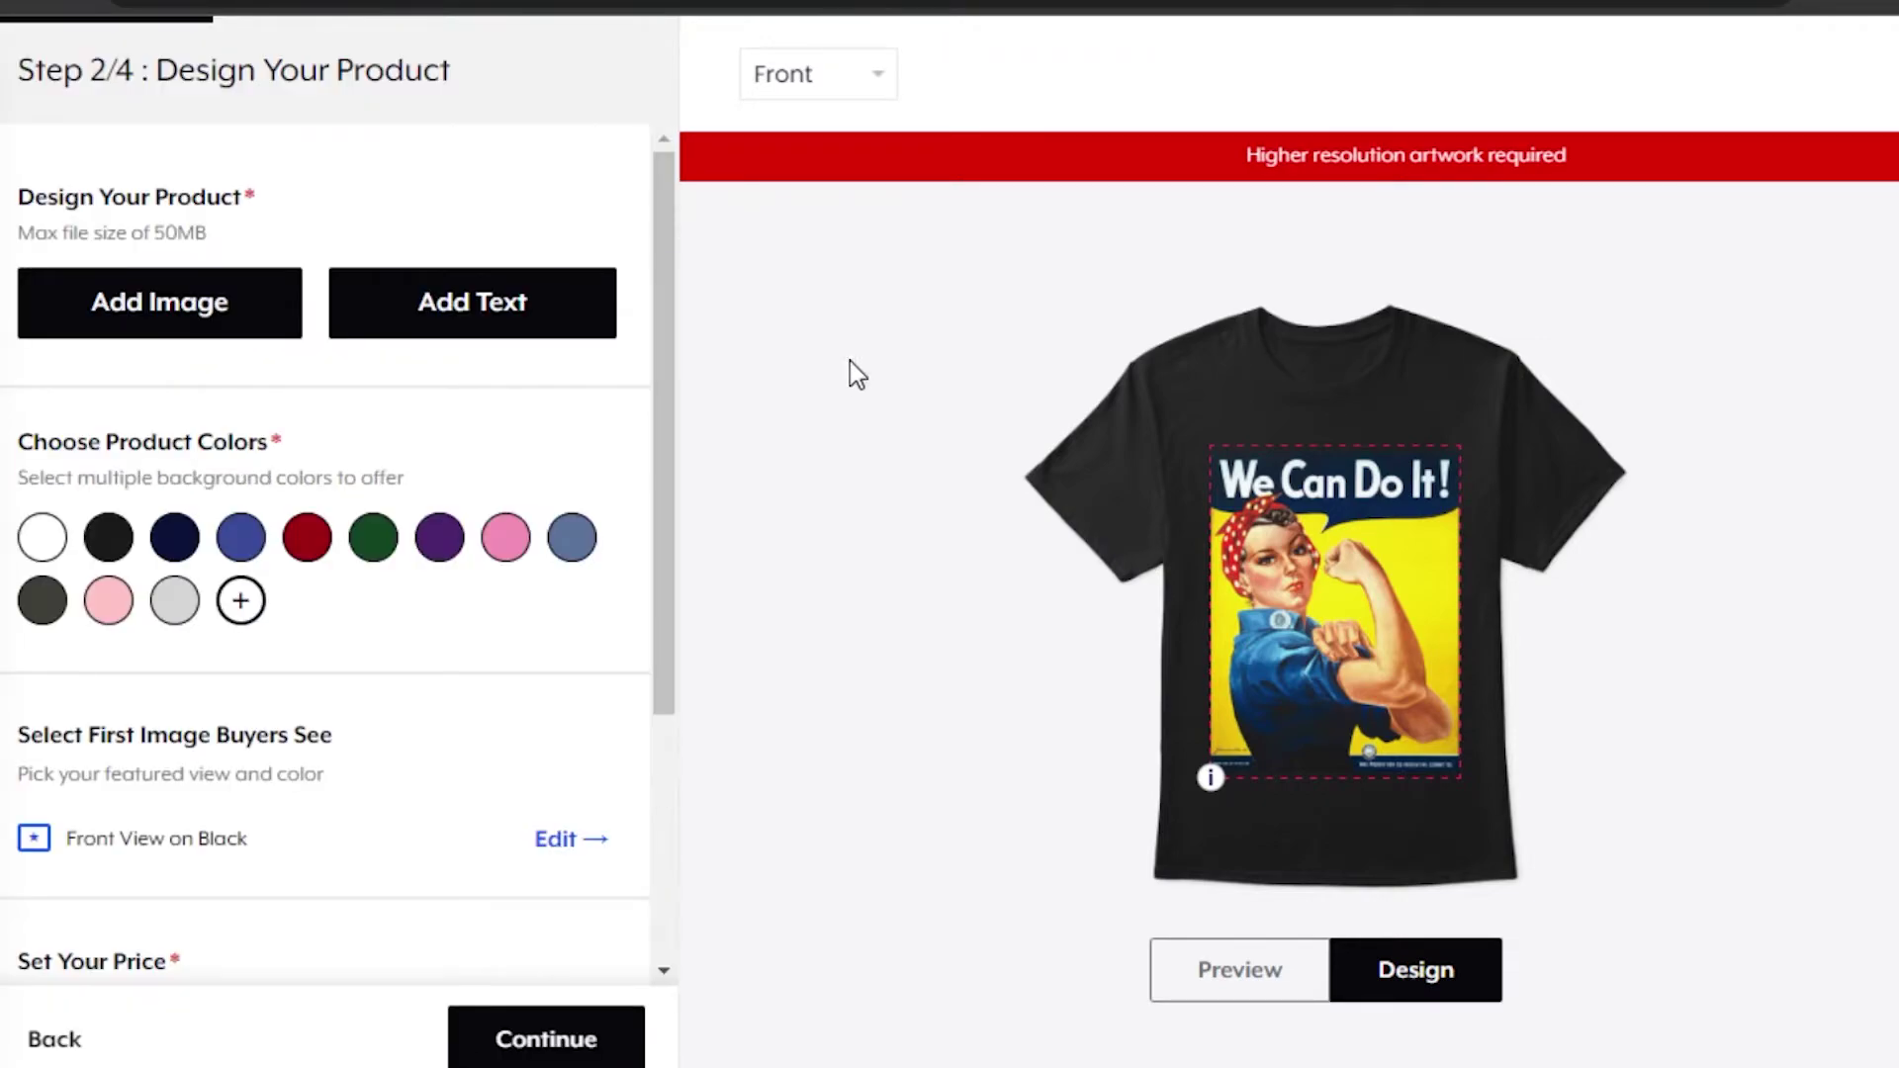
# Make deep red the featured colour in the featured view settings.
pyautogui.moveTo(656, 539); pyautogui.dragTo(648, 724)
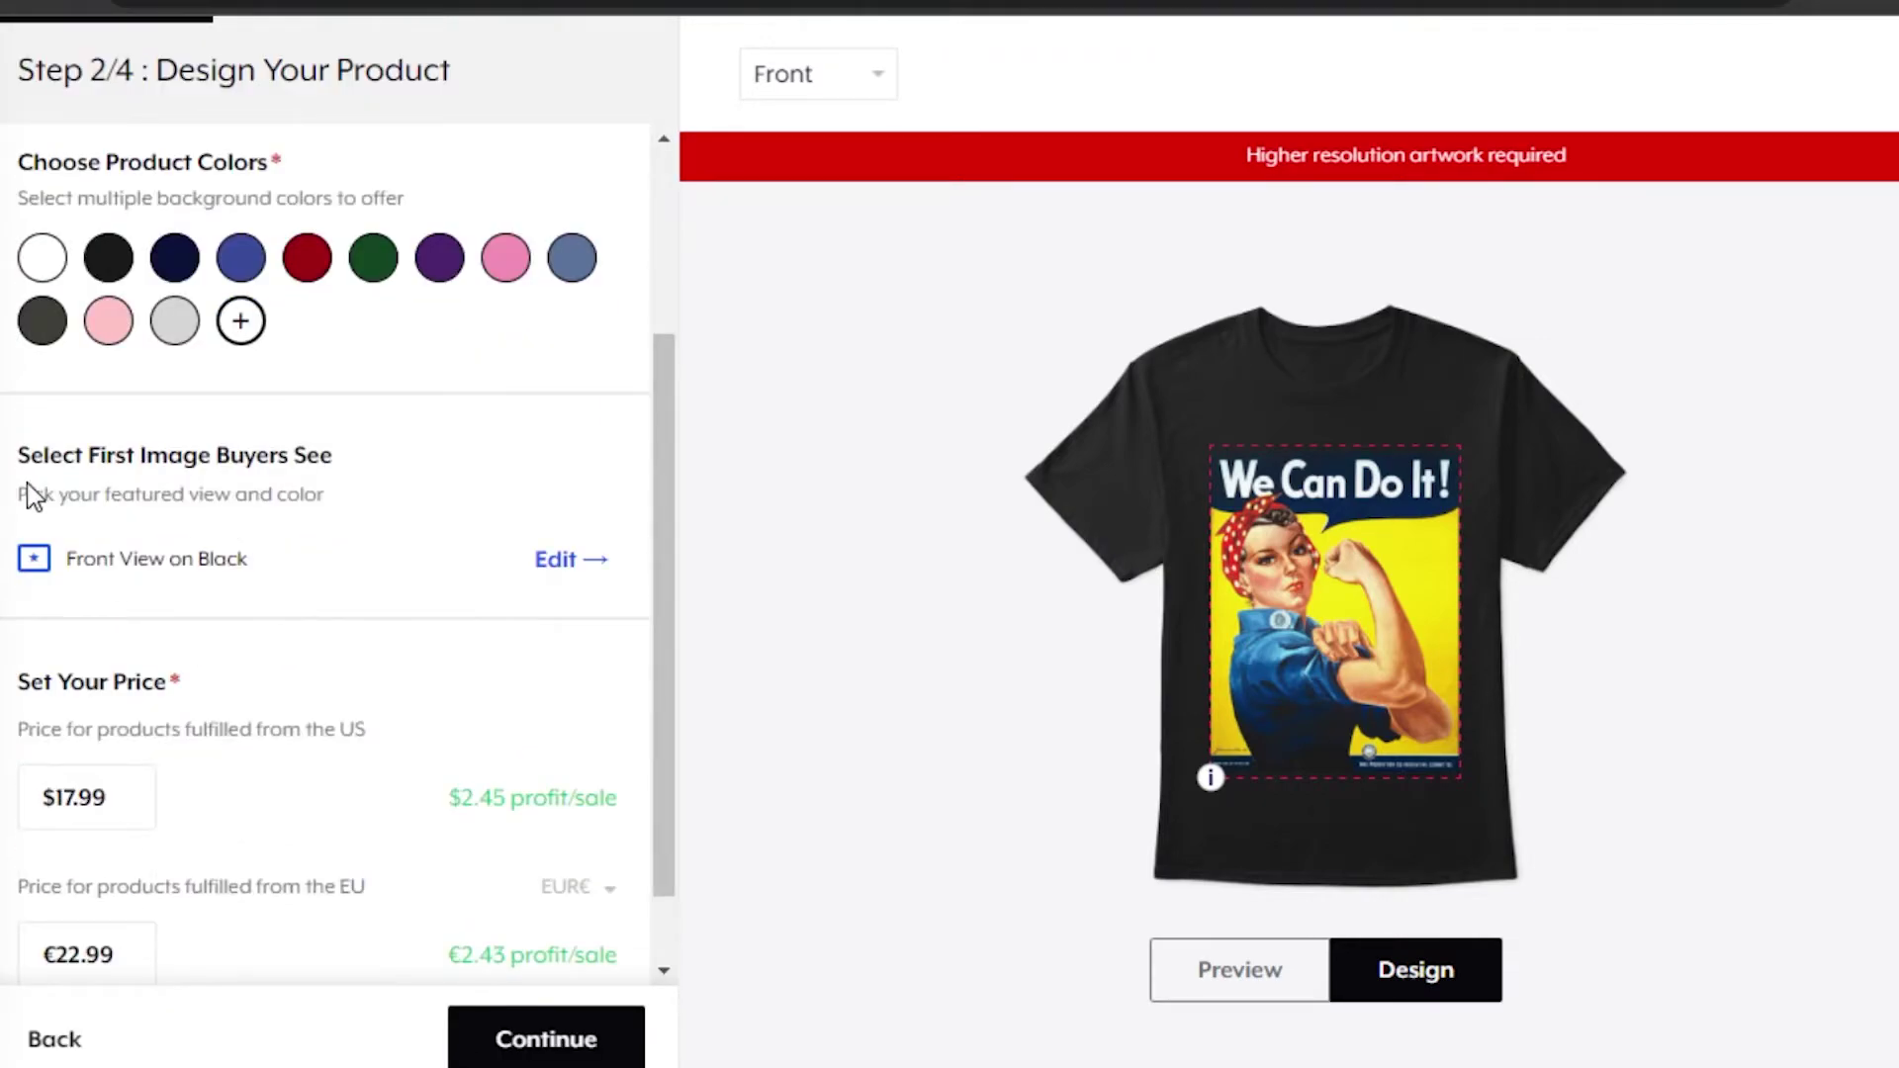
pyautogui.click(555, 561)
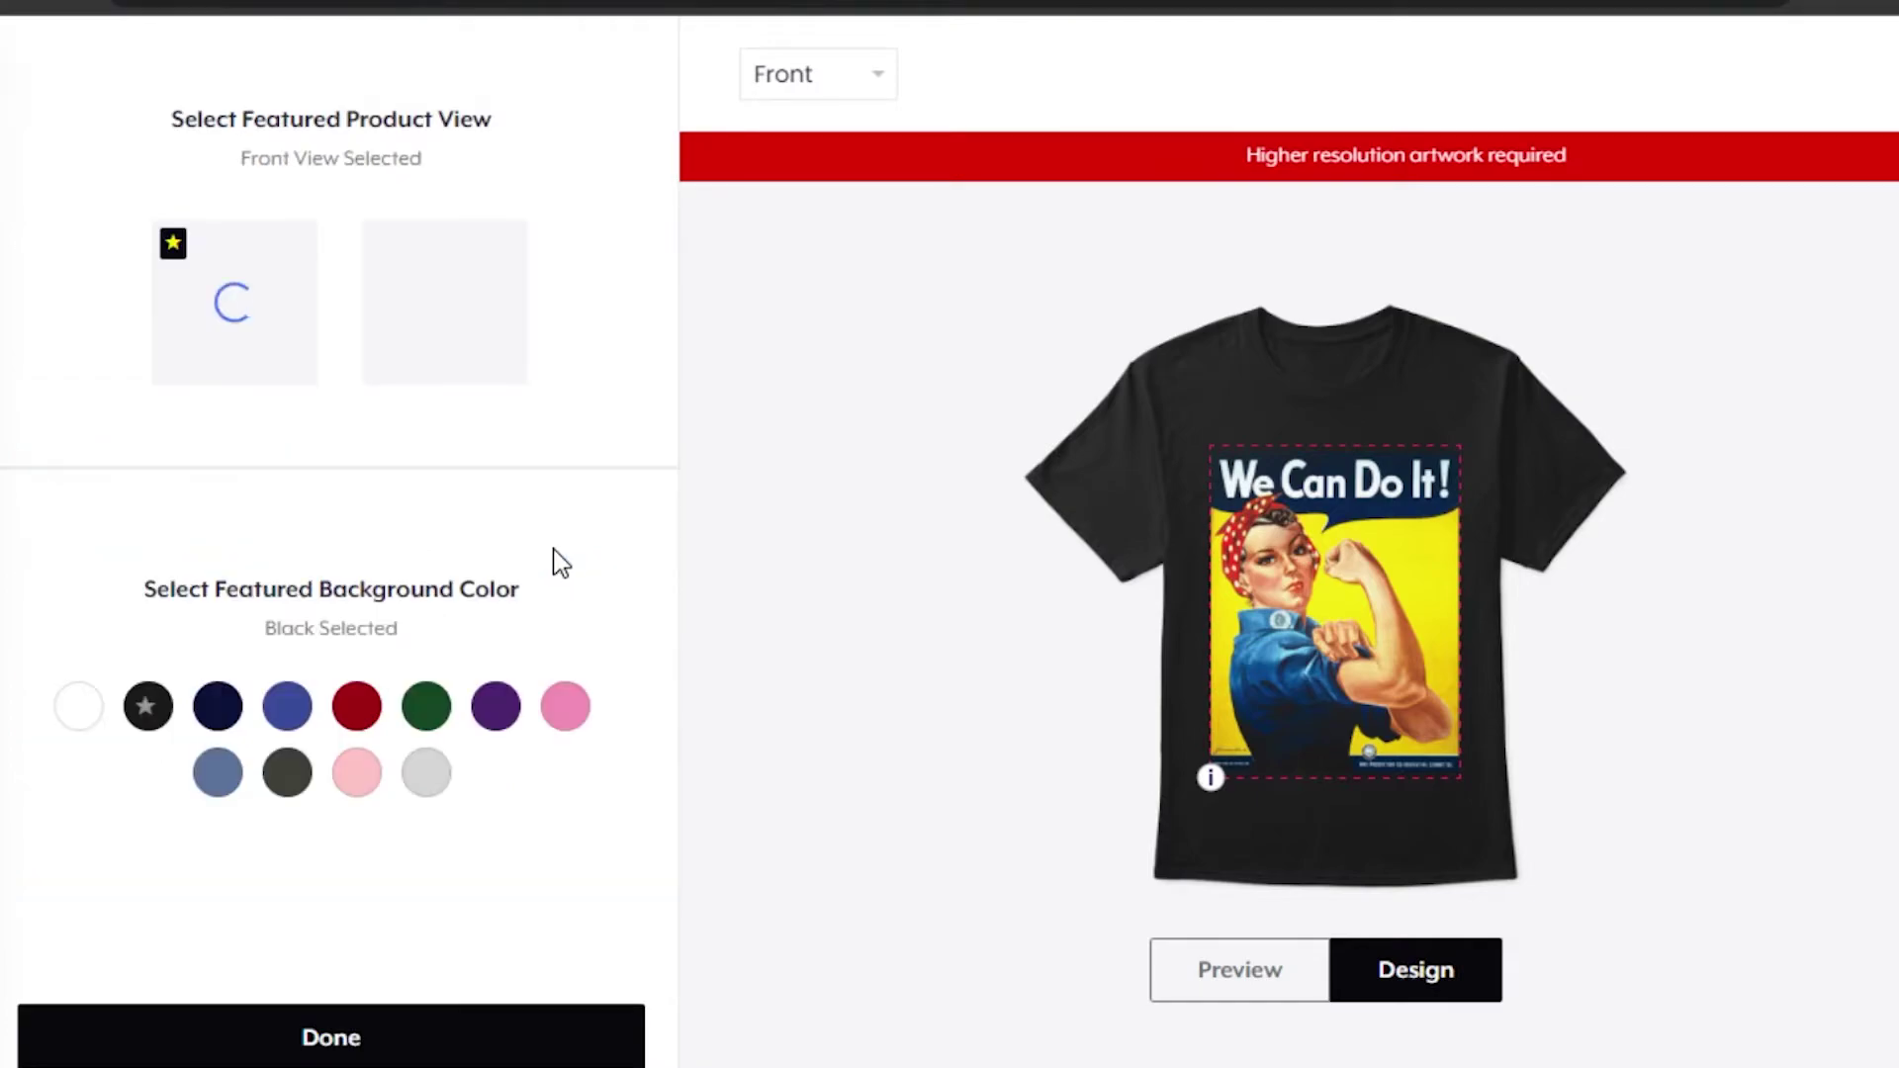
pyautogui.click(362, 725)
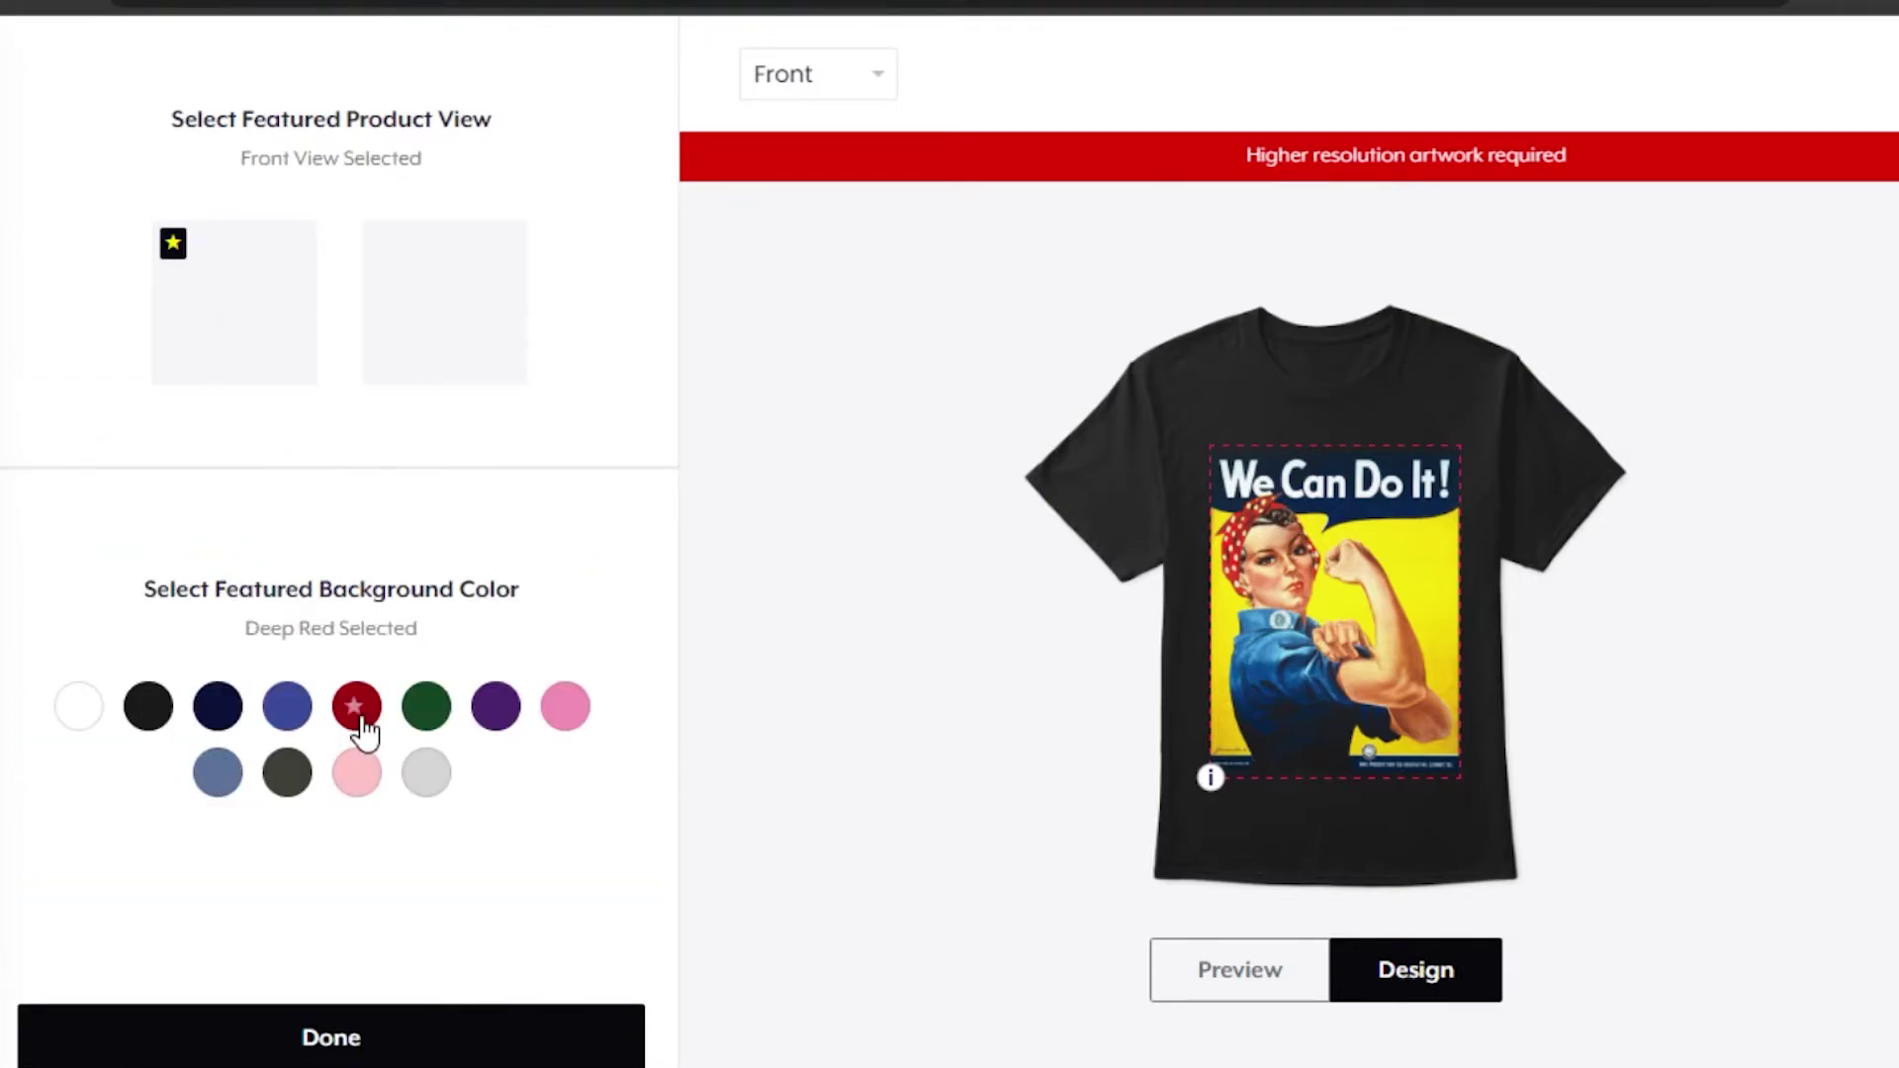
pyautogui.click(340, 1029)
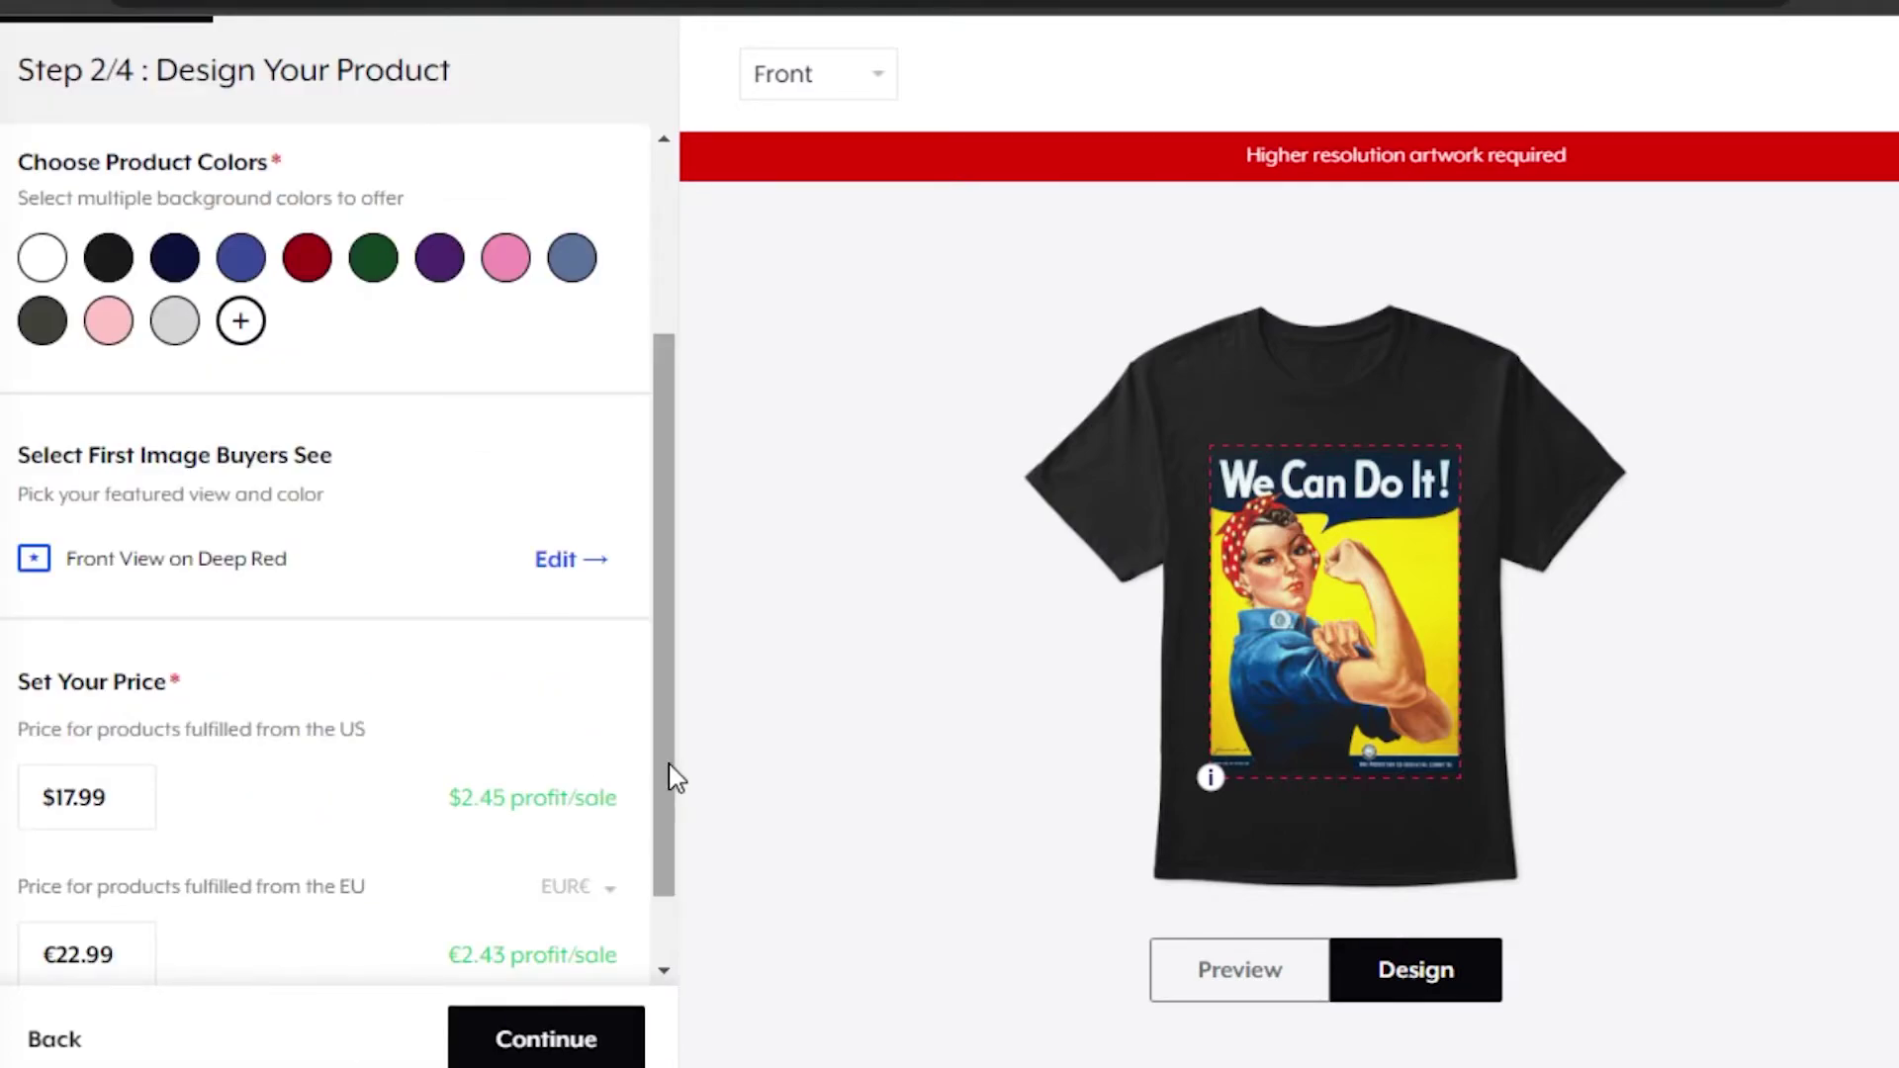
# Set the Classic Tee's US price to $25.99 and EU price to €27.99.
pyautogui.scroll(-2, 668, 861)
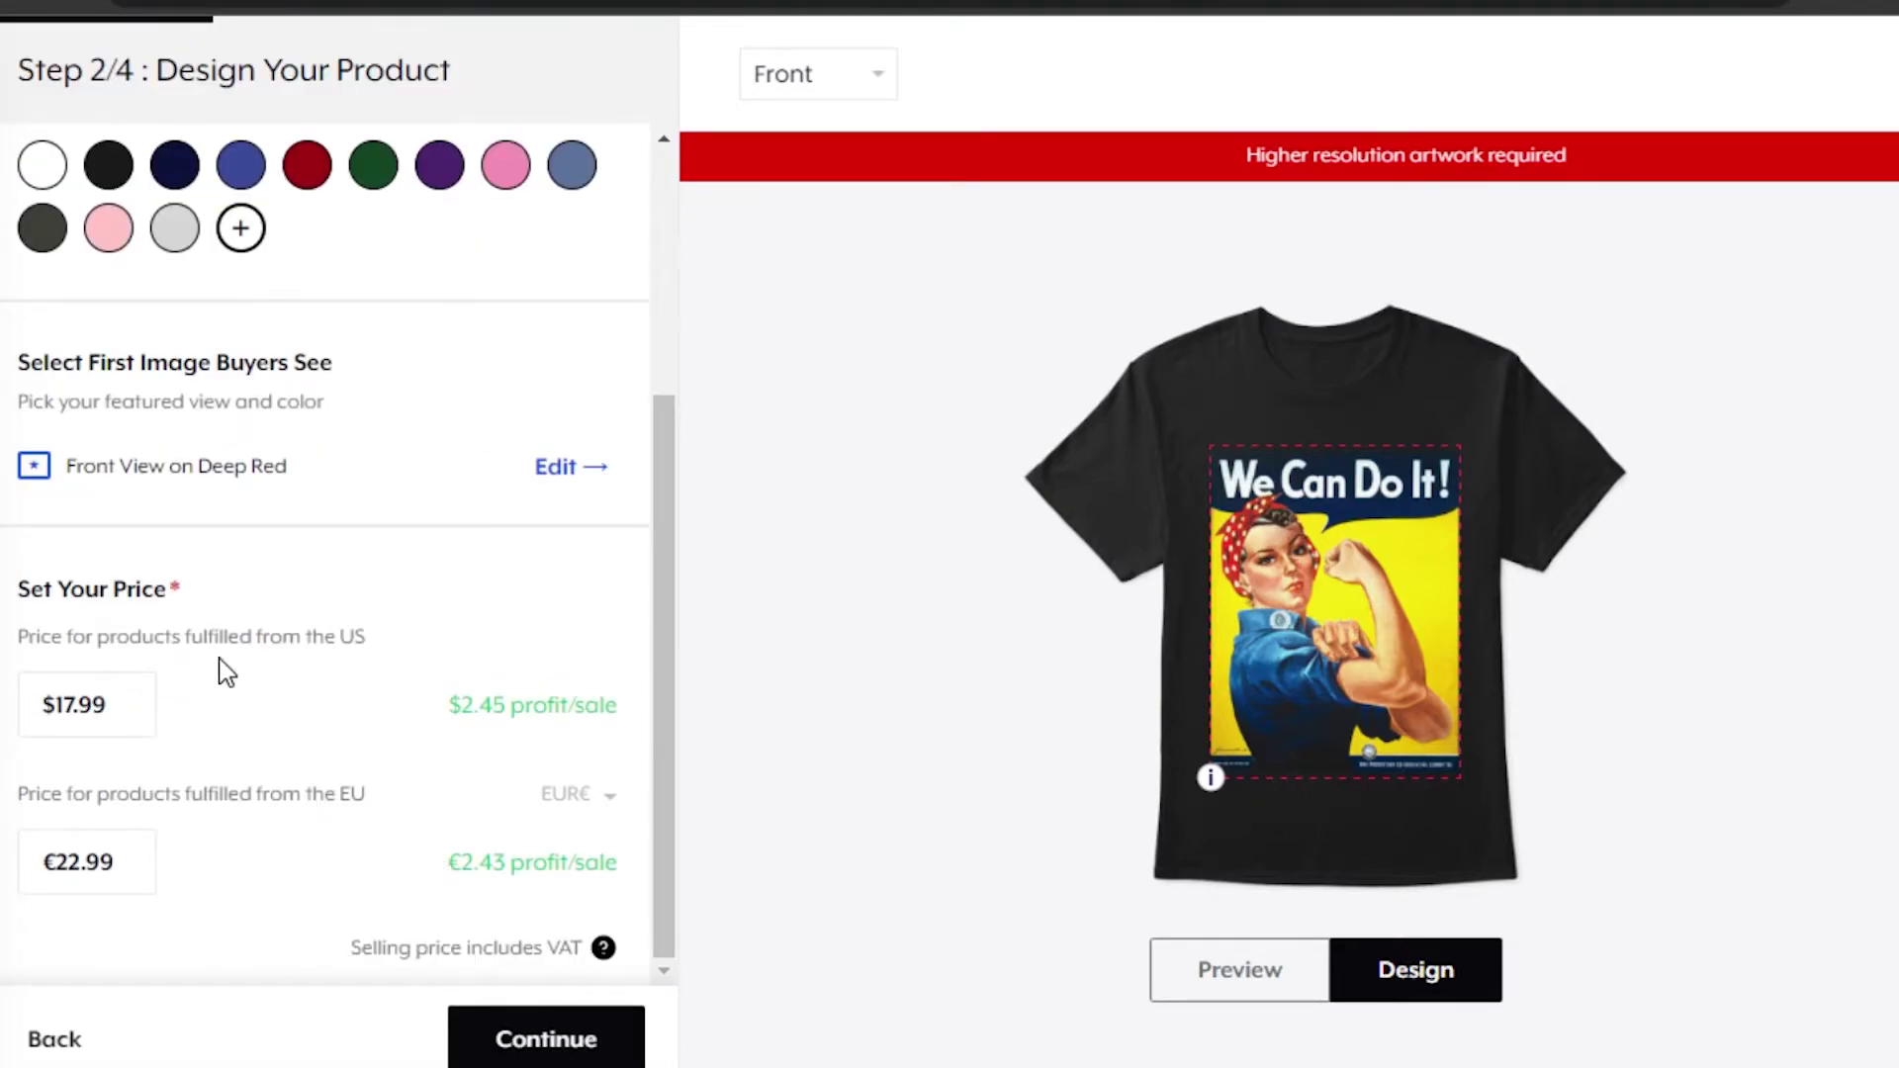
pyautogui.click(77, 704)
pyautogui.press('BackSpace')
pyautogui.press('BackSpace')
pyautogui.write('25')
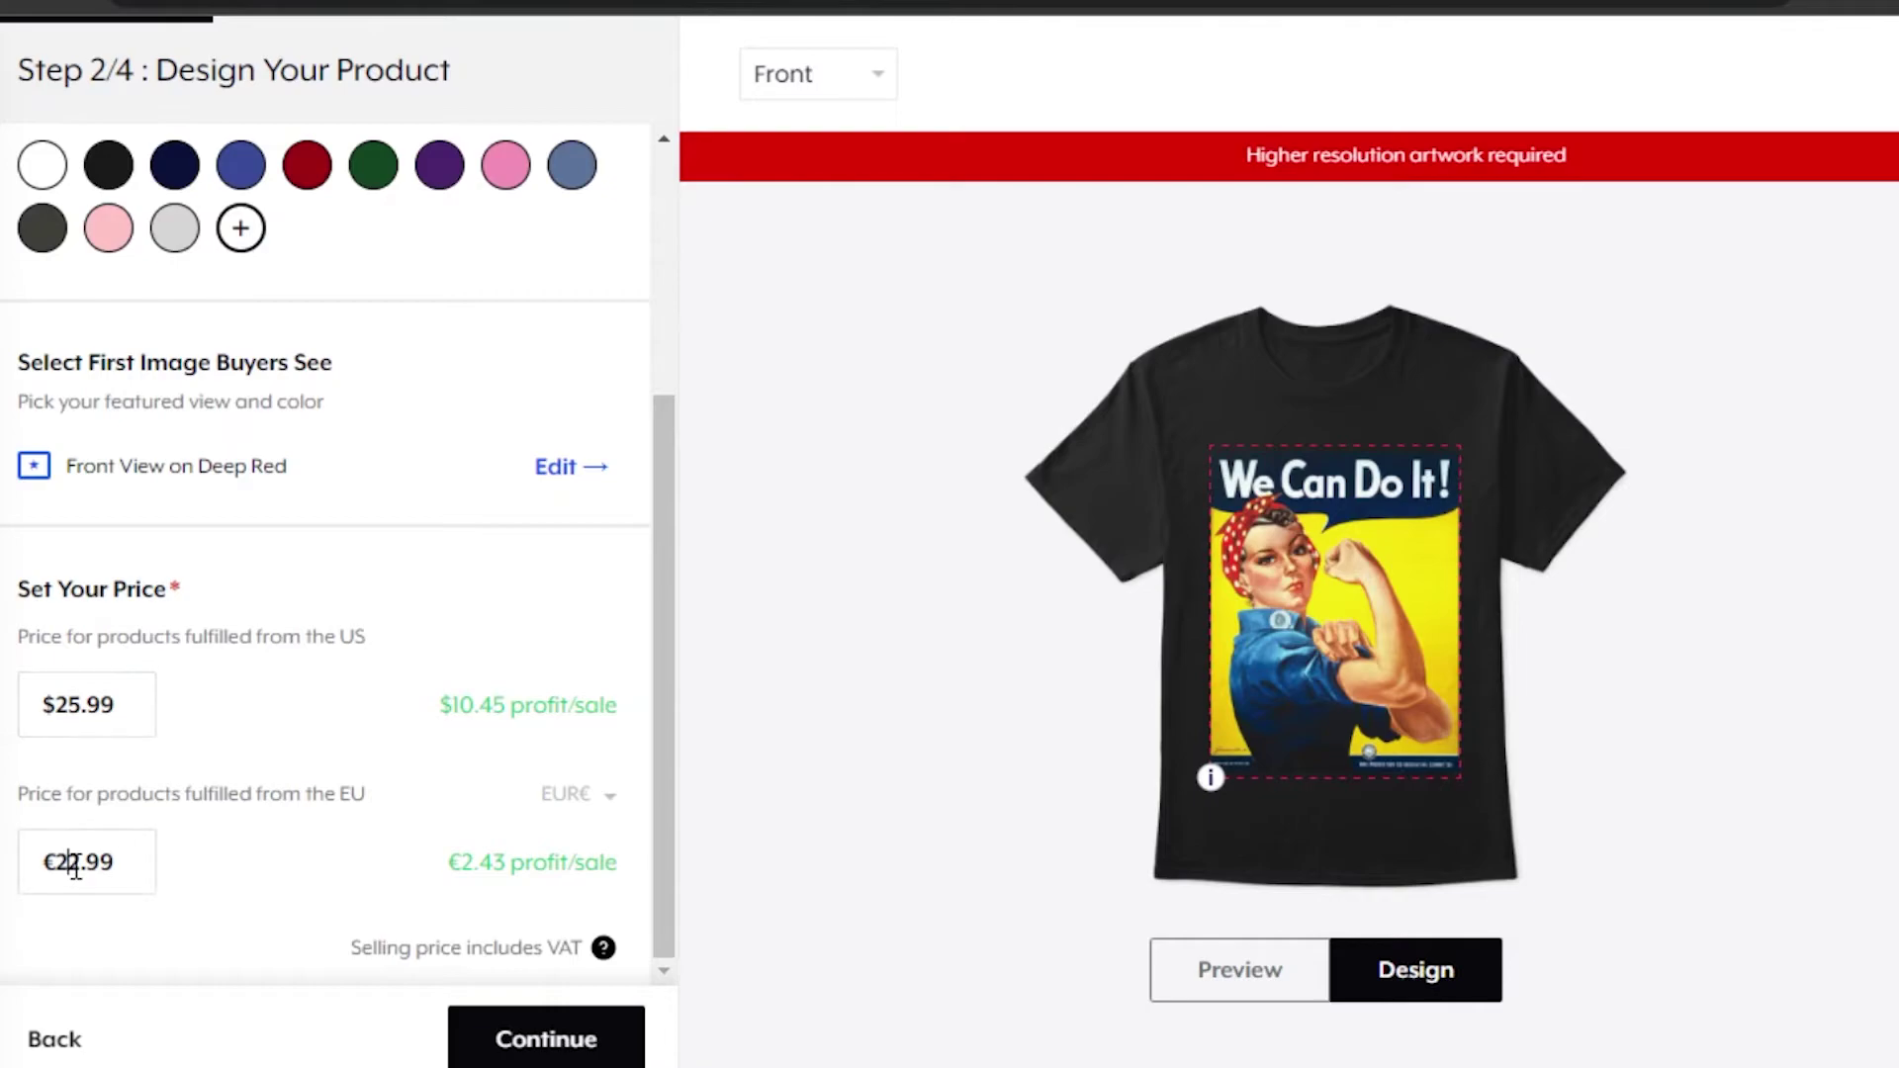
pyautogui.press('BackSpace')
pyautogui.press('Delete')
pyautogui.write('7.')
# Continue past design, scroll the Add More Products grid without adding any, and reach Step 4/4.
pyautogui.click(521, 1035)
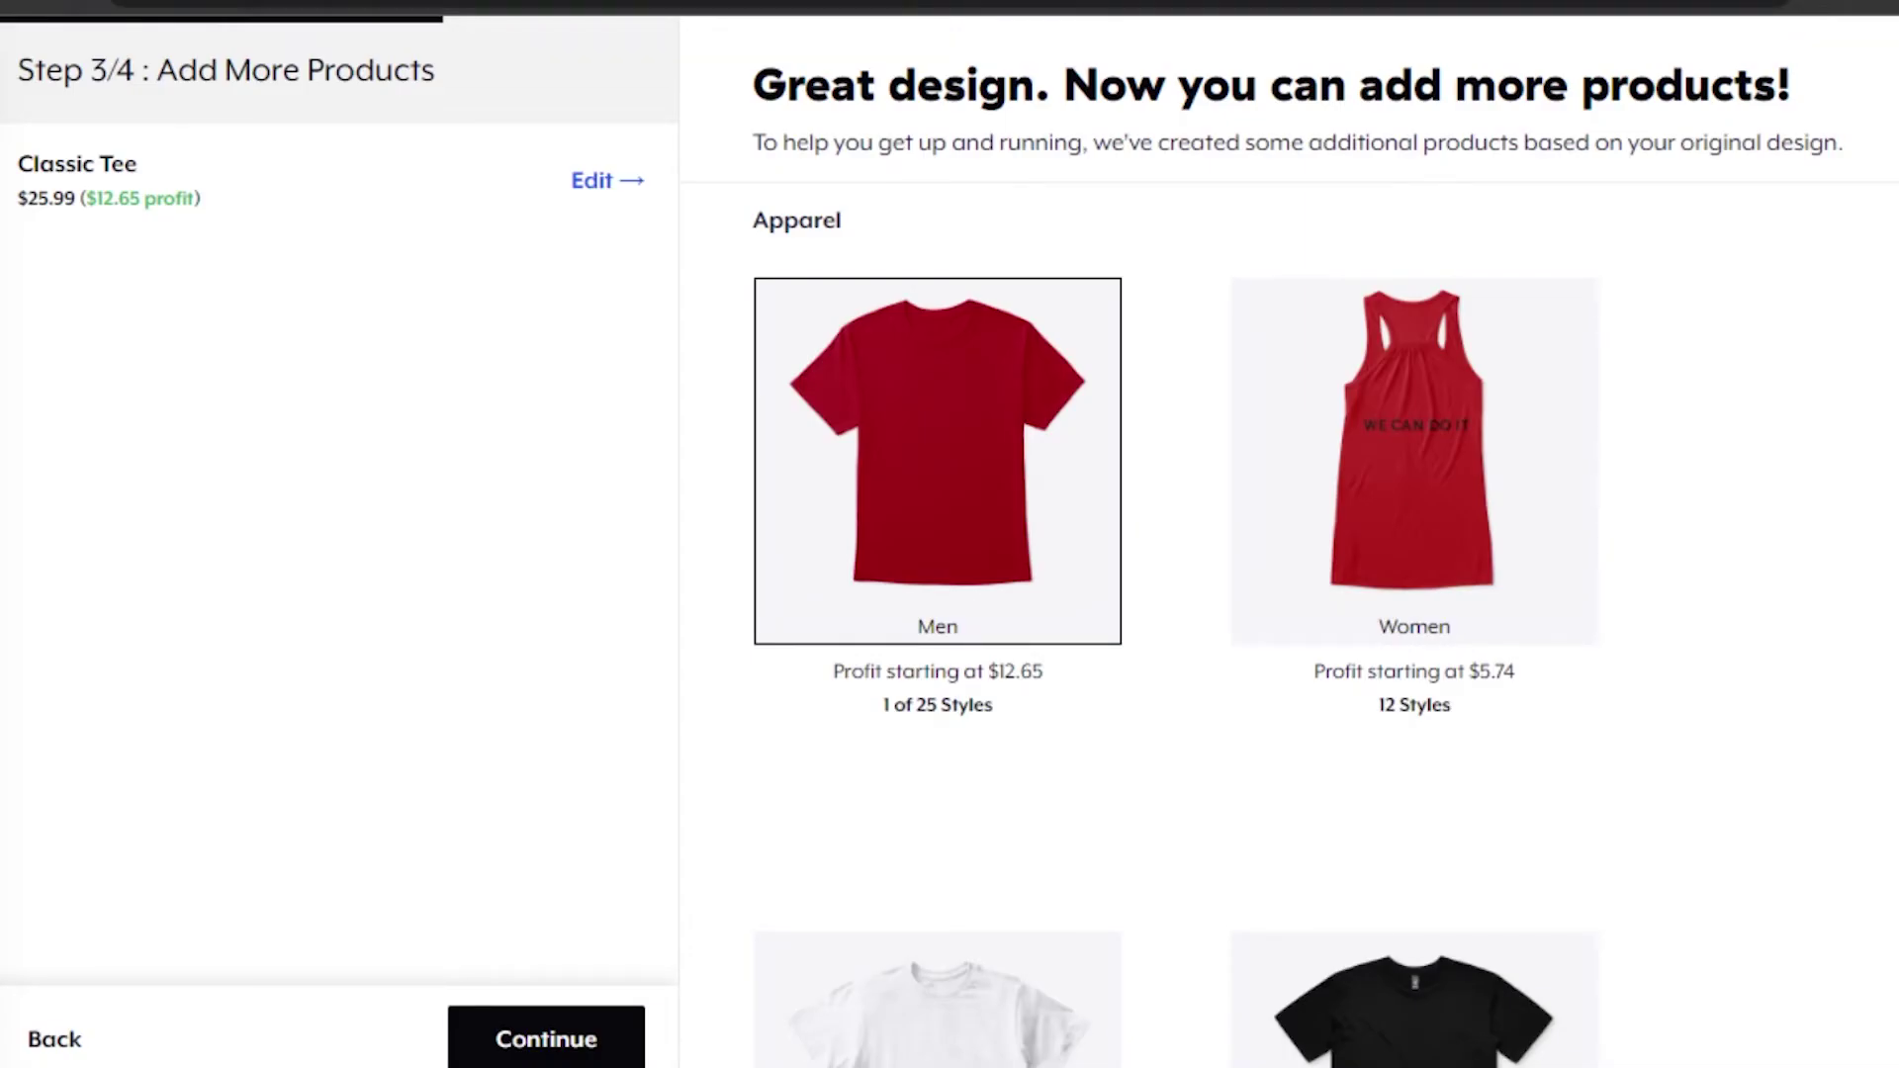
pyautogui.scroll(-4, 1287, 544)
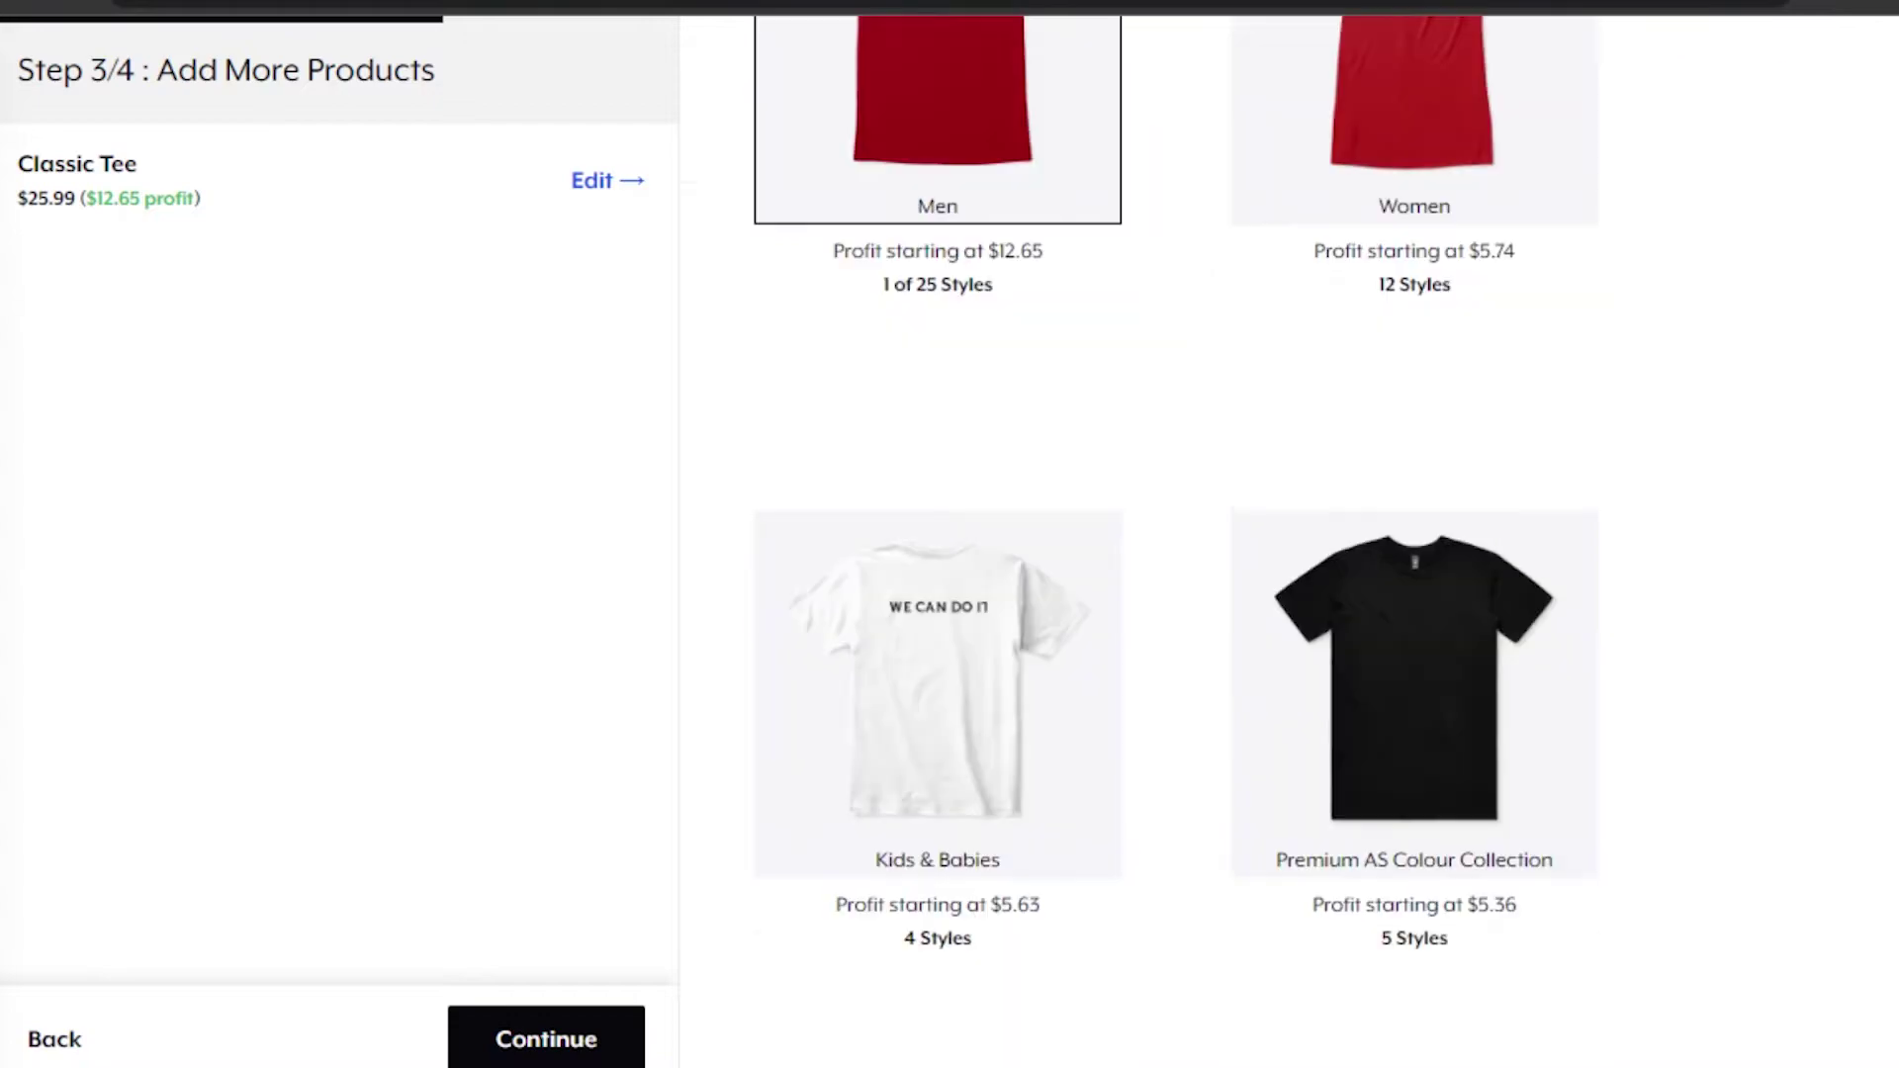
pyautogui.scroll(-1, 1176, 483)
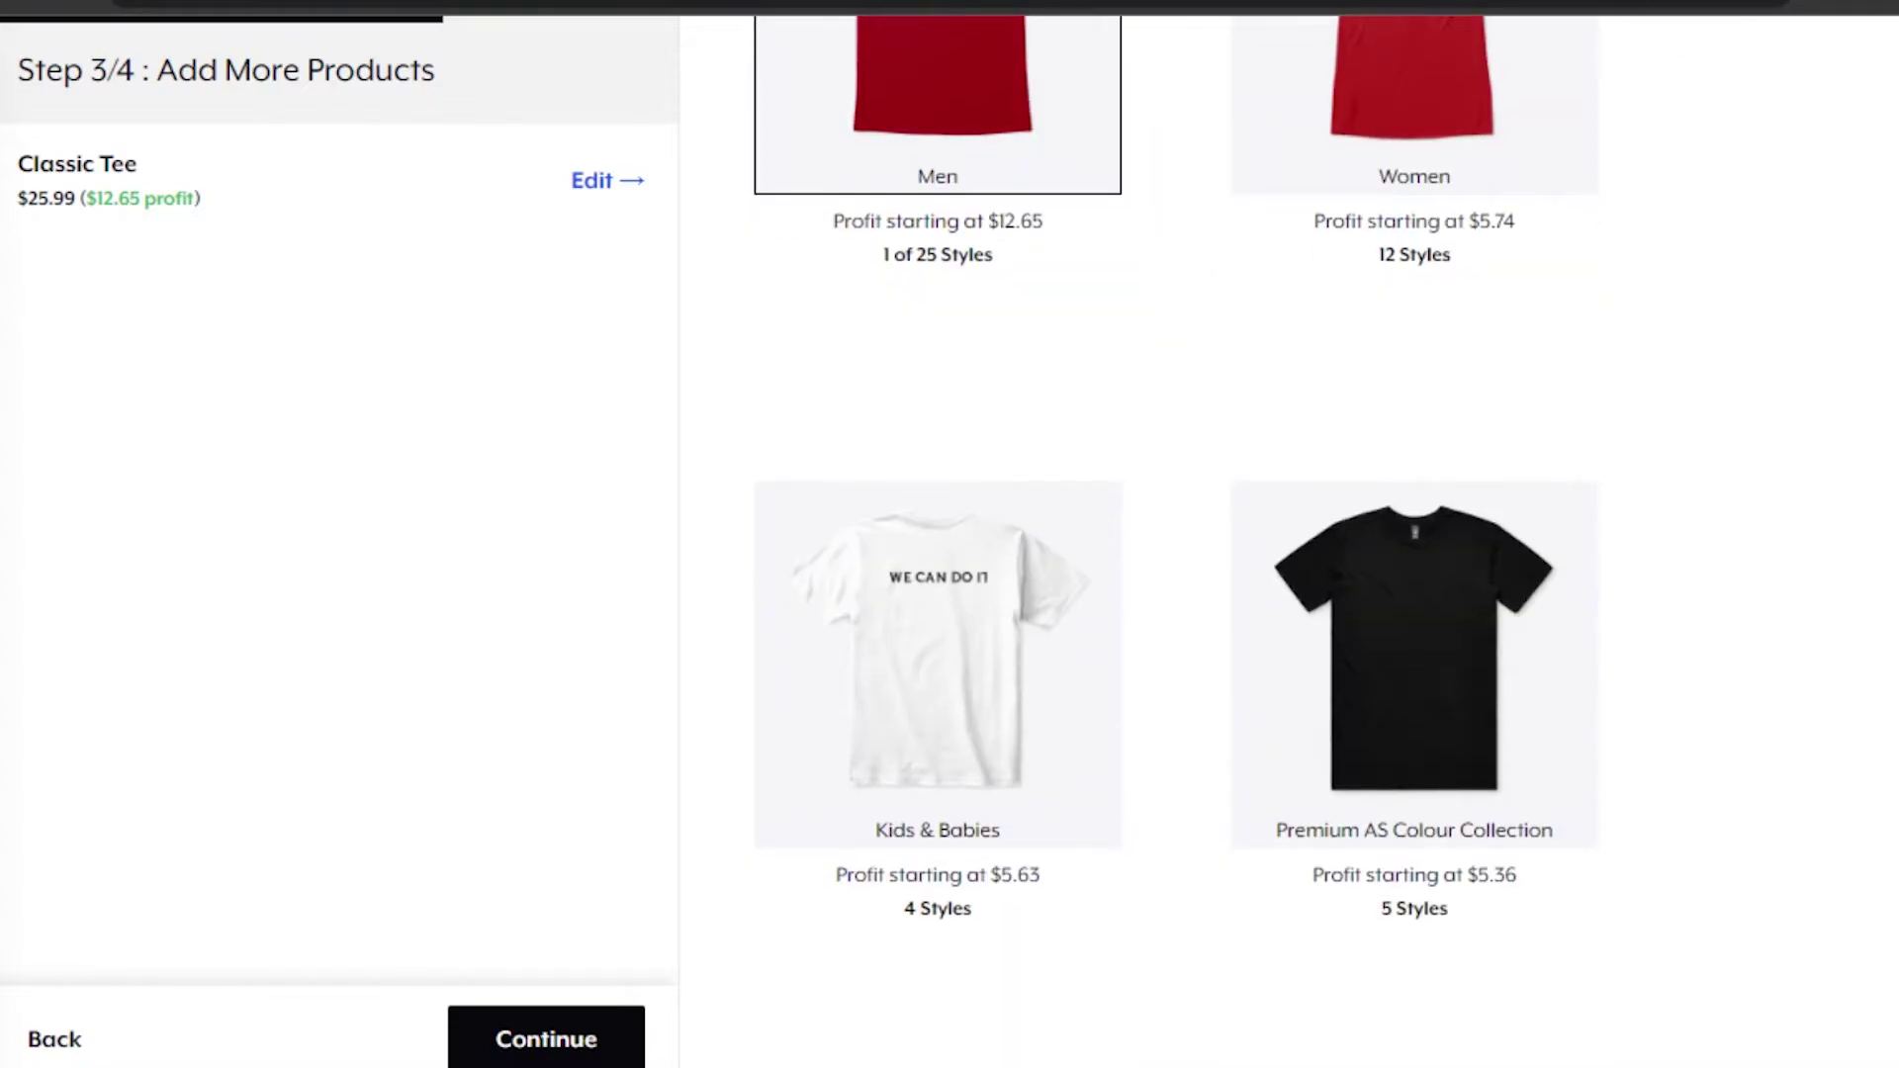
pyautogui.scroll(-15, 1287, 544)
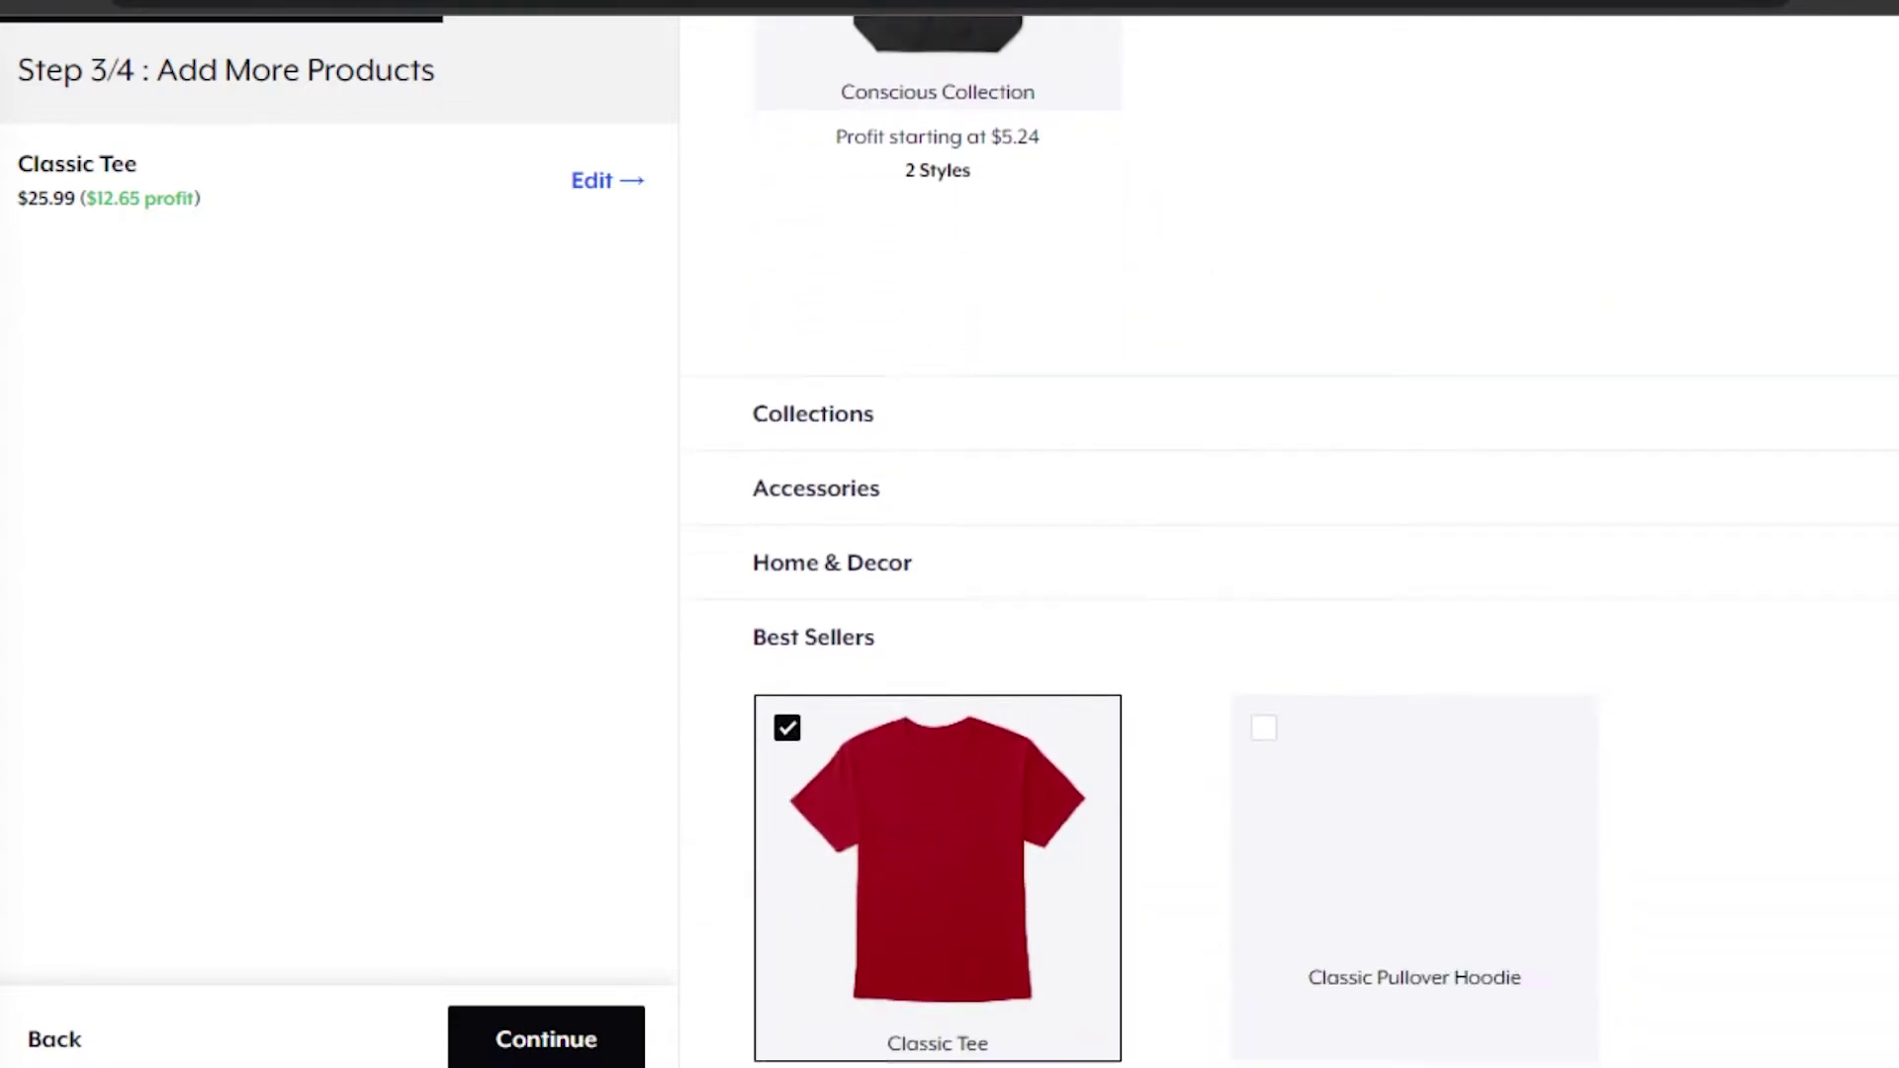
pyautogui.scroll(-8, 1286, 545)
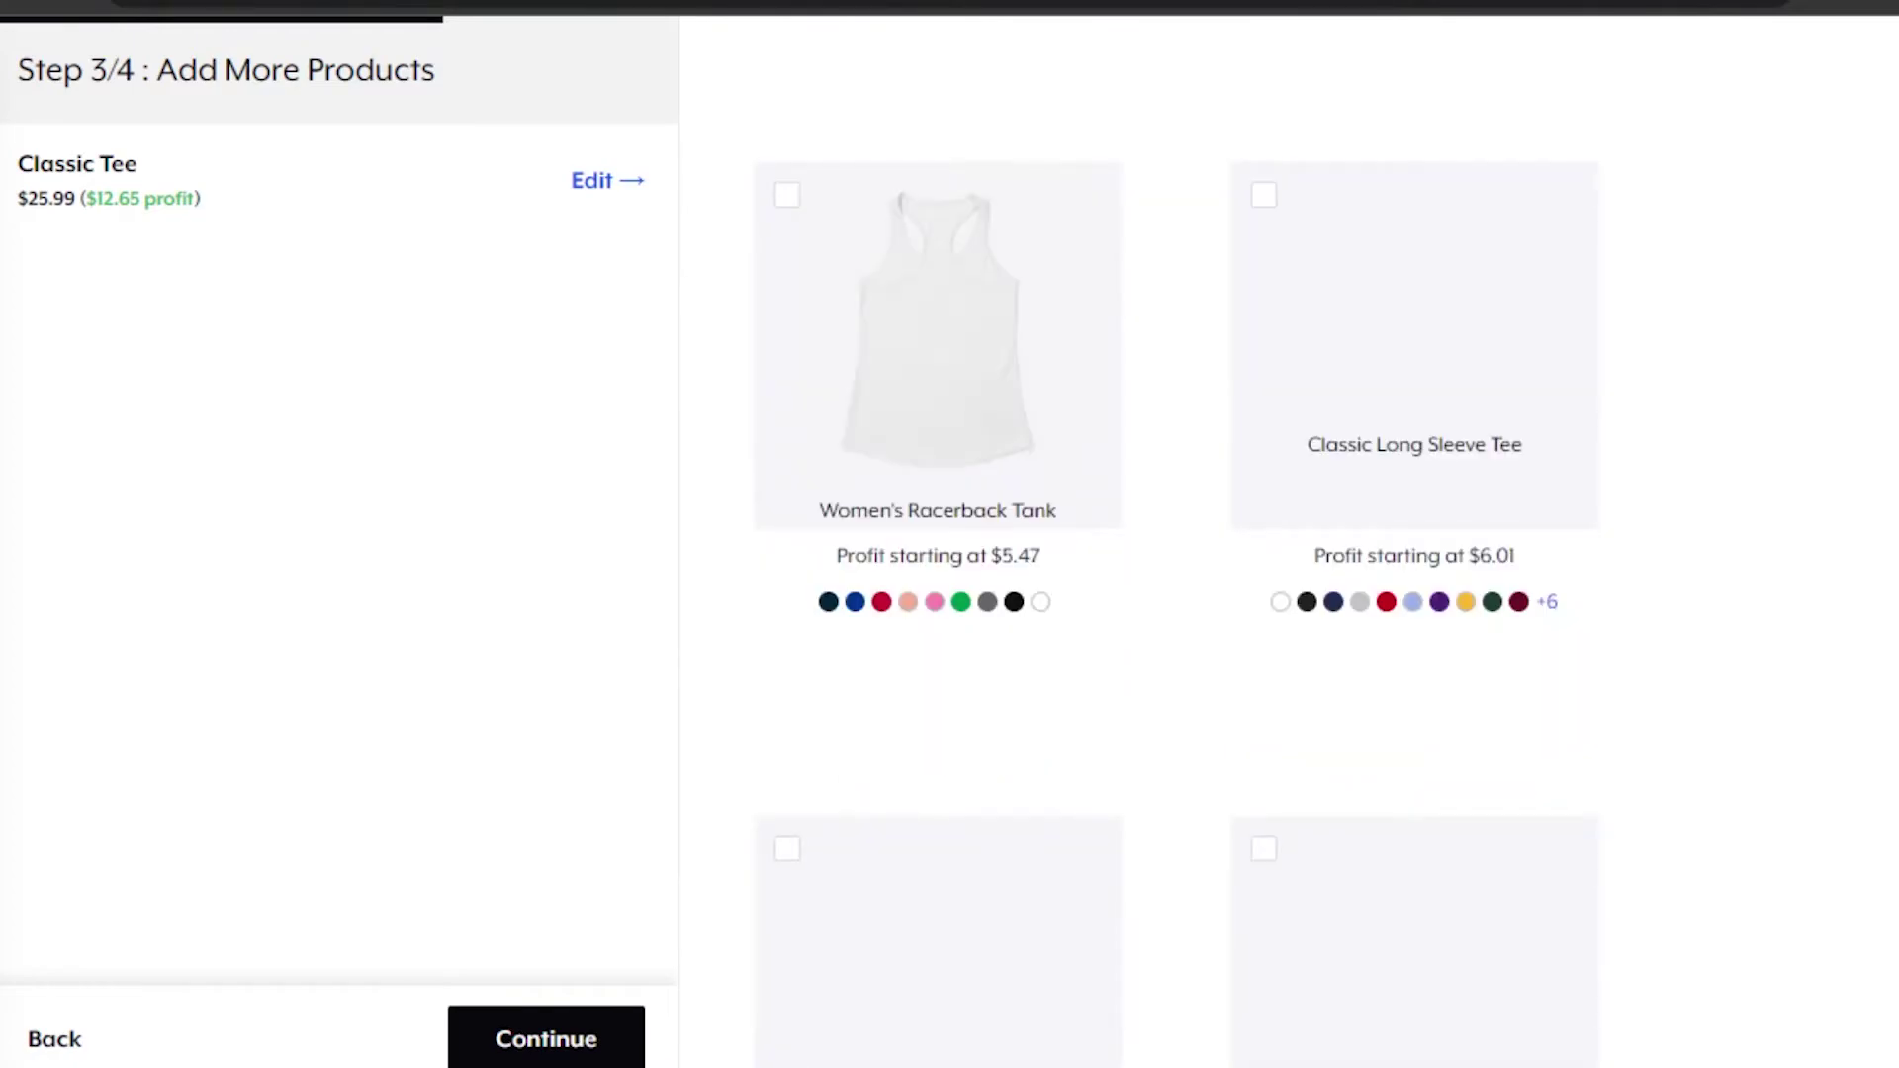
pyautogui.scroll(-14, 1177, 544)
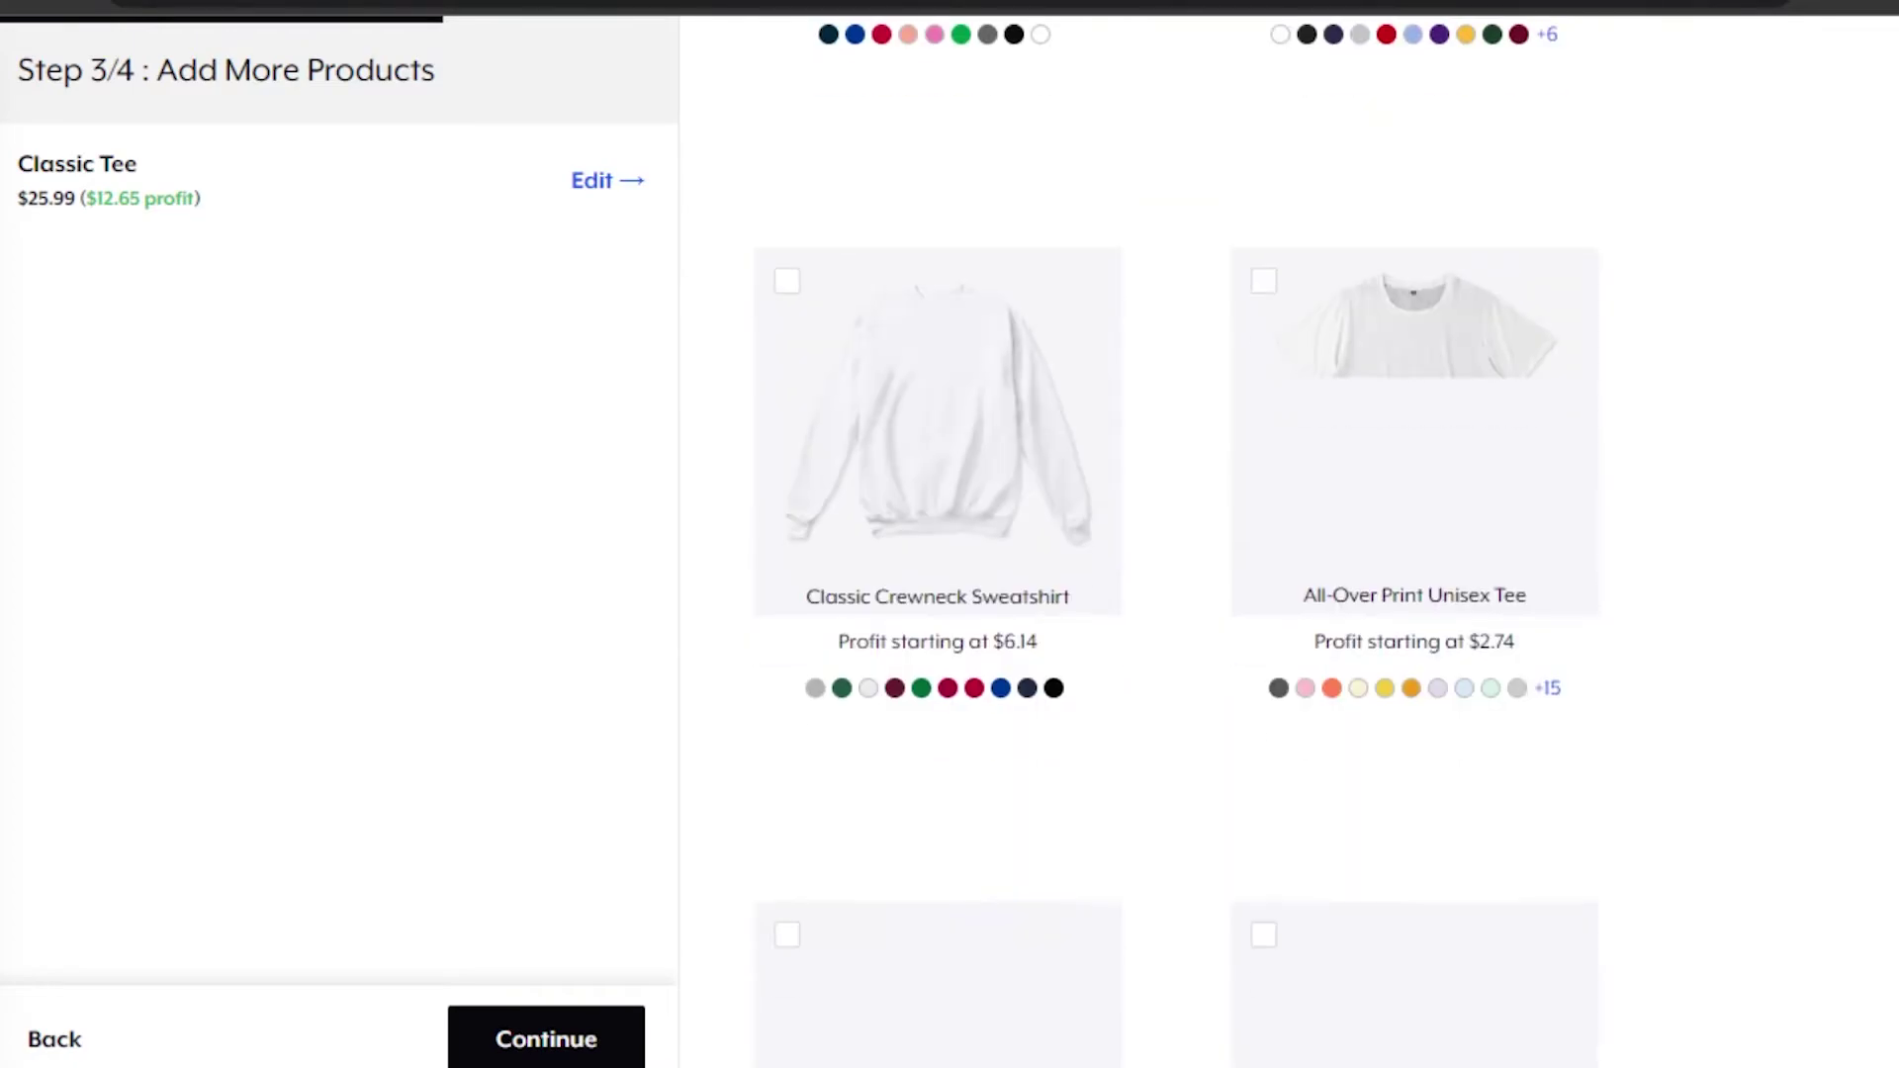
pyautogui.scroll(8, 1177, 544)
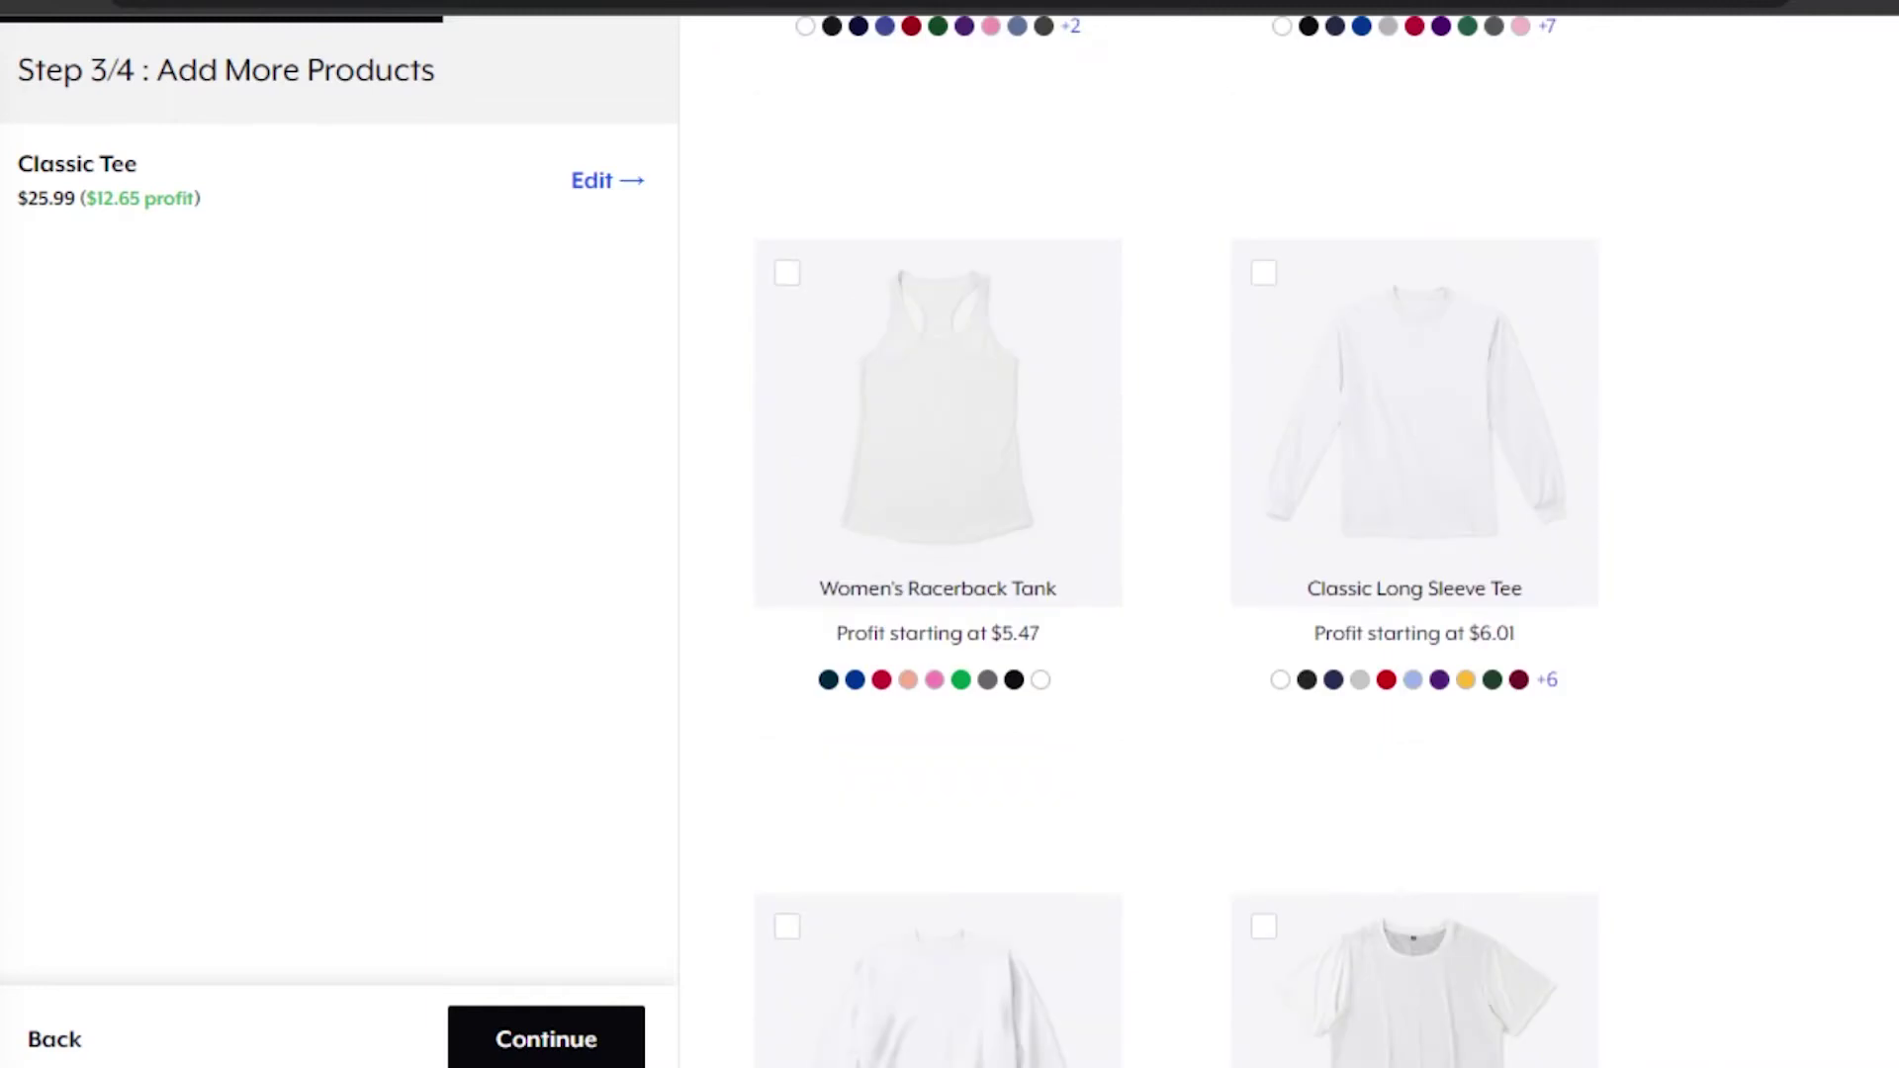
pyautogui.scroll(-10, 1177, 544)
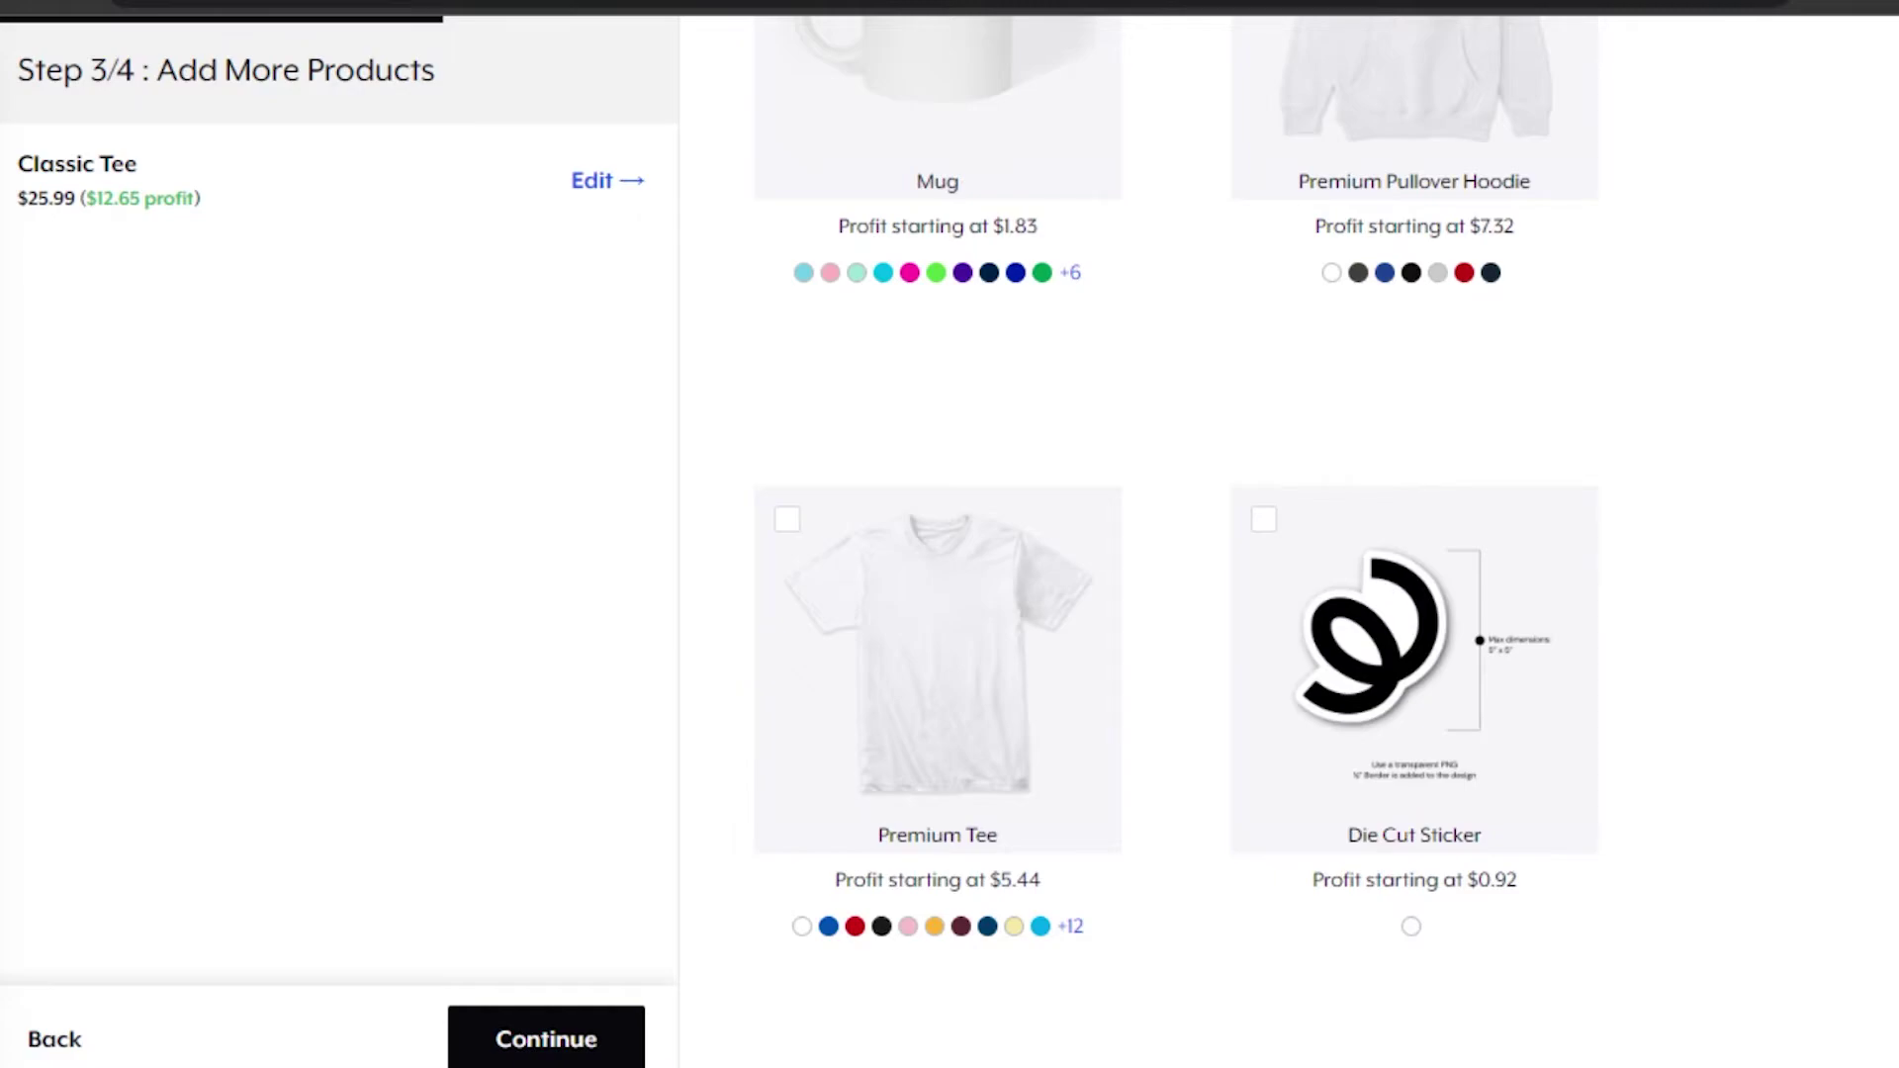
pyautogui.scroll(-10, 1177, 544)
pyautogui.scroll(6, 1177, 544)
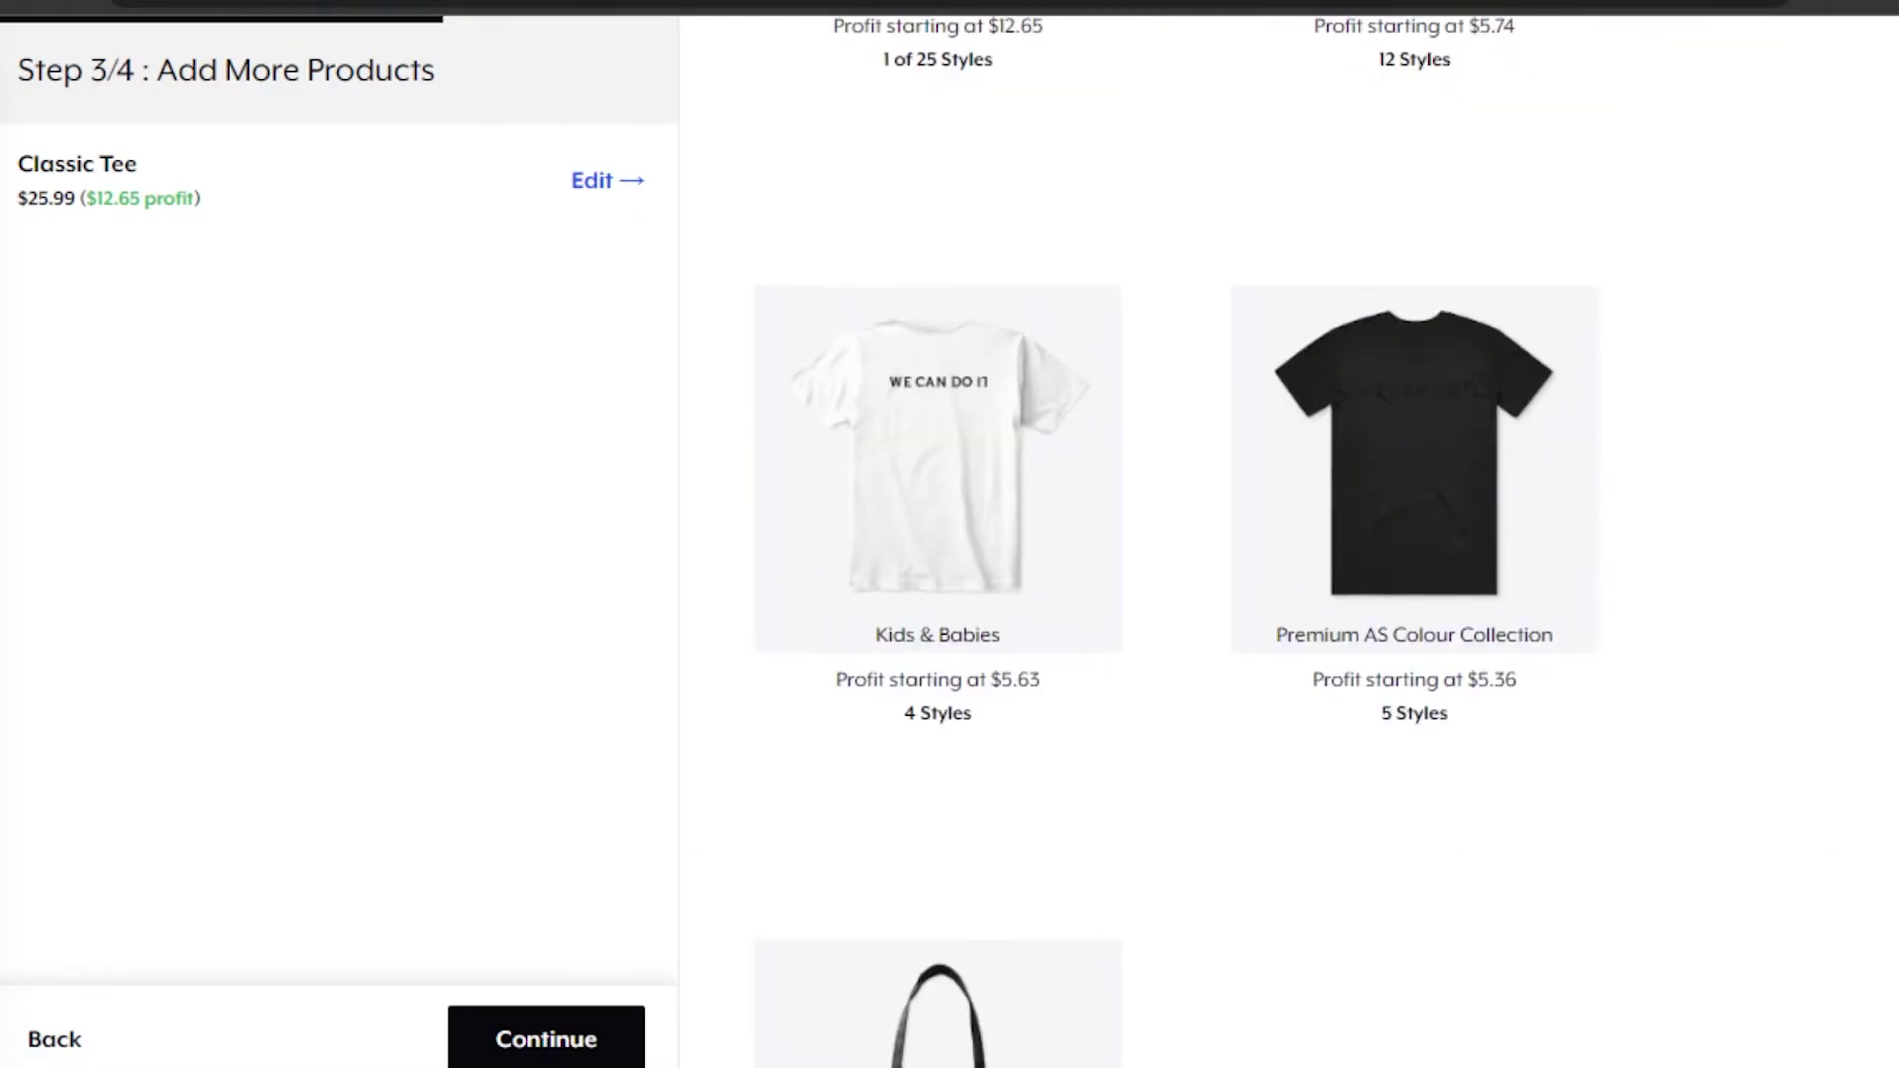
pyautogui.scroll(10, 941, 144)
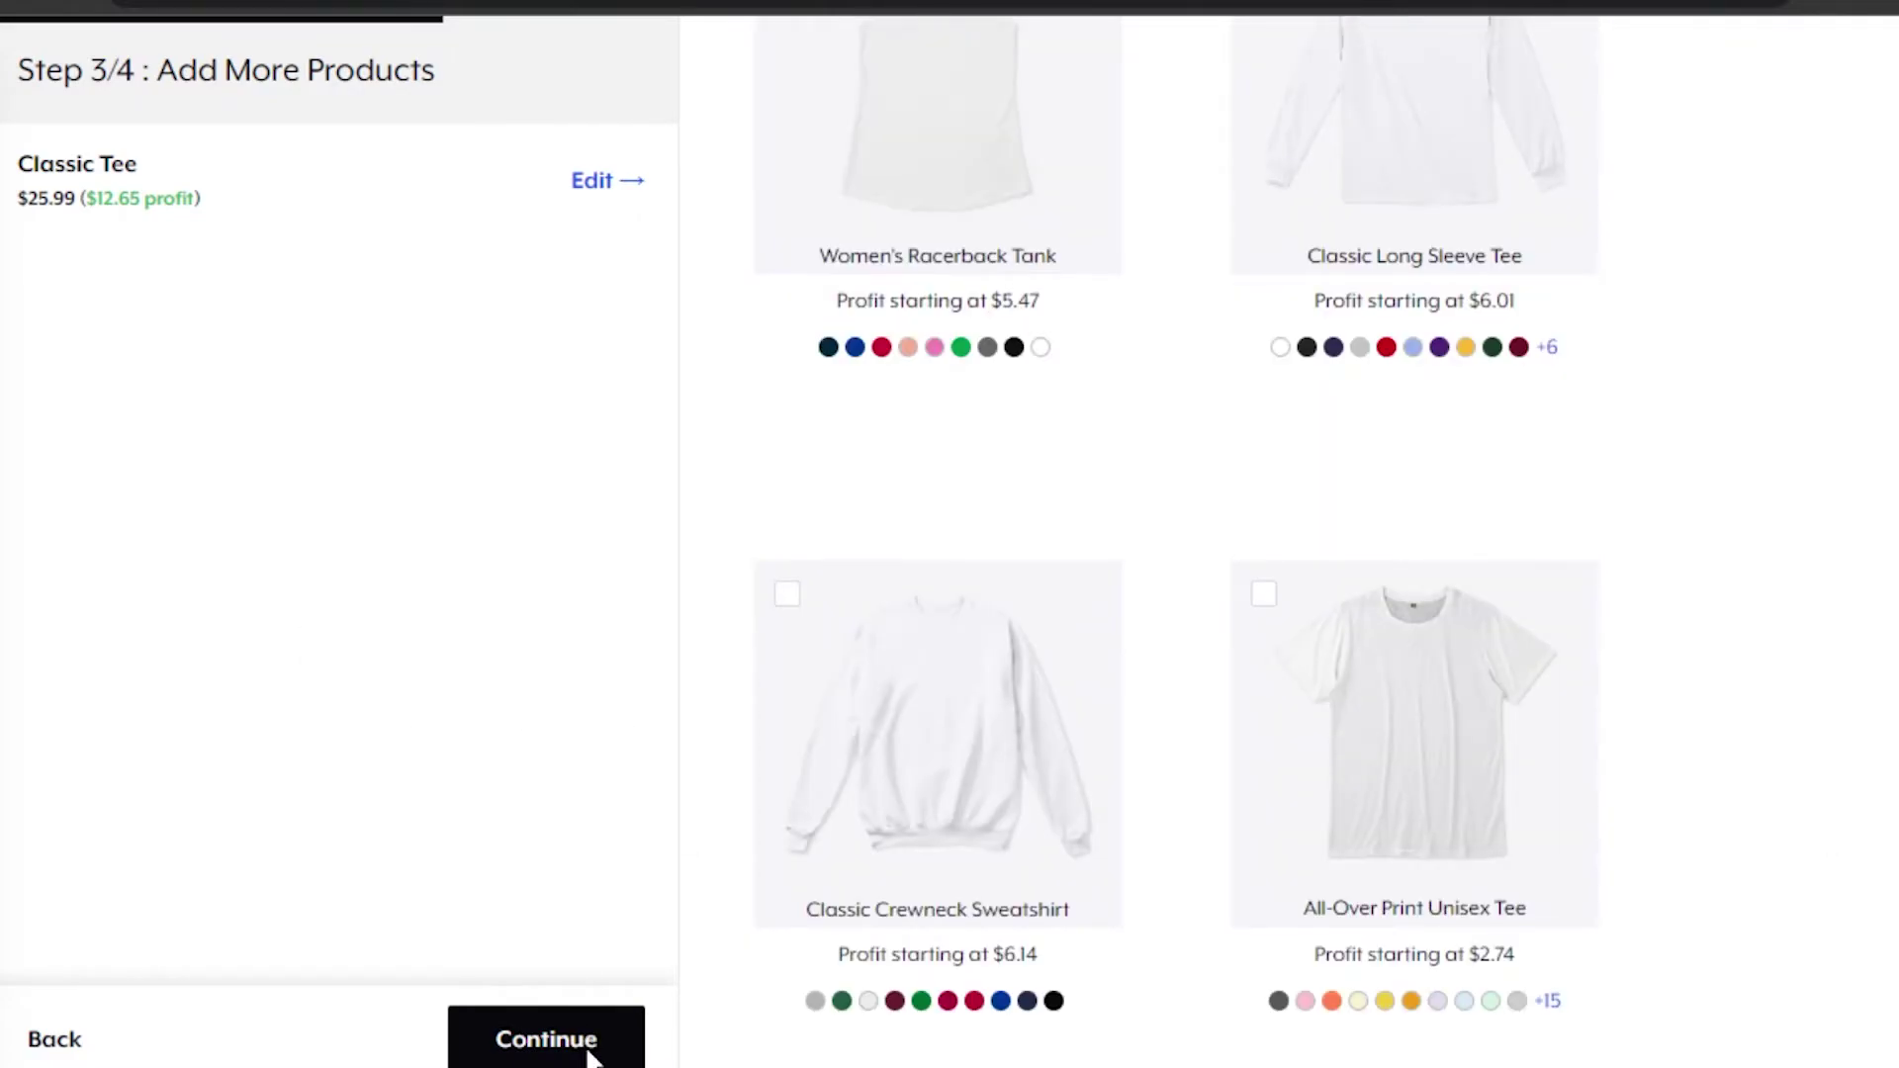
pyautogui.click(545, 1039)
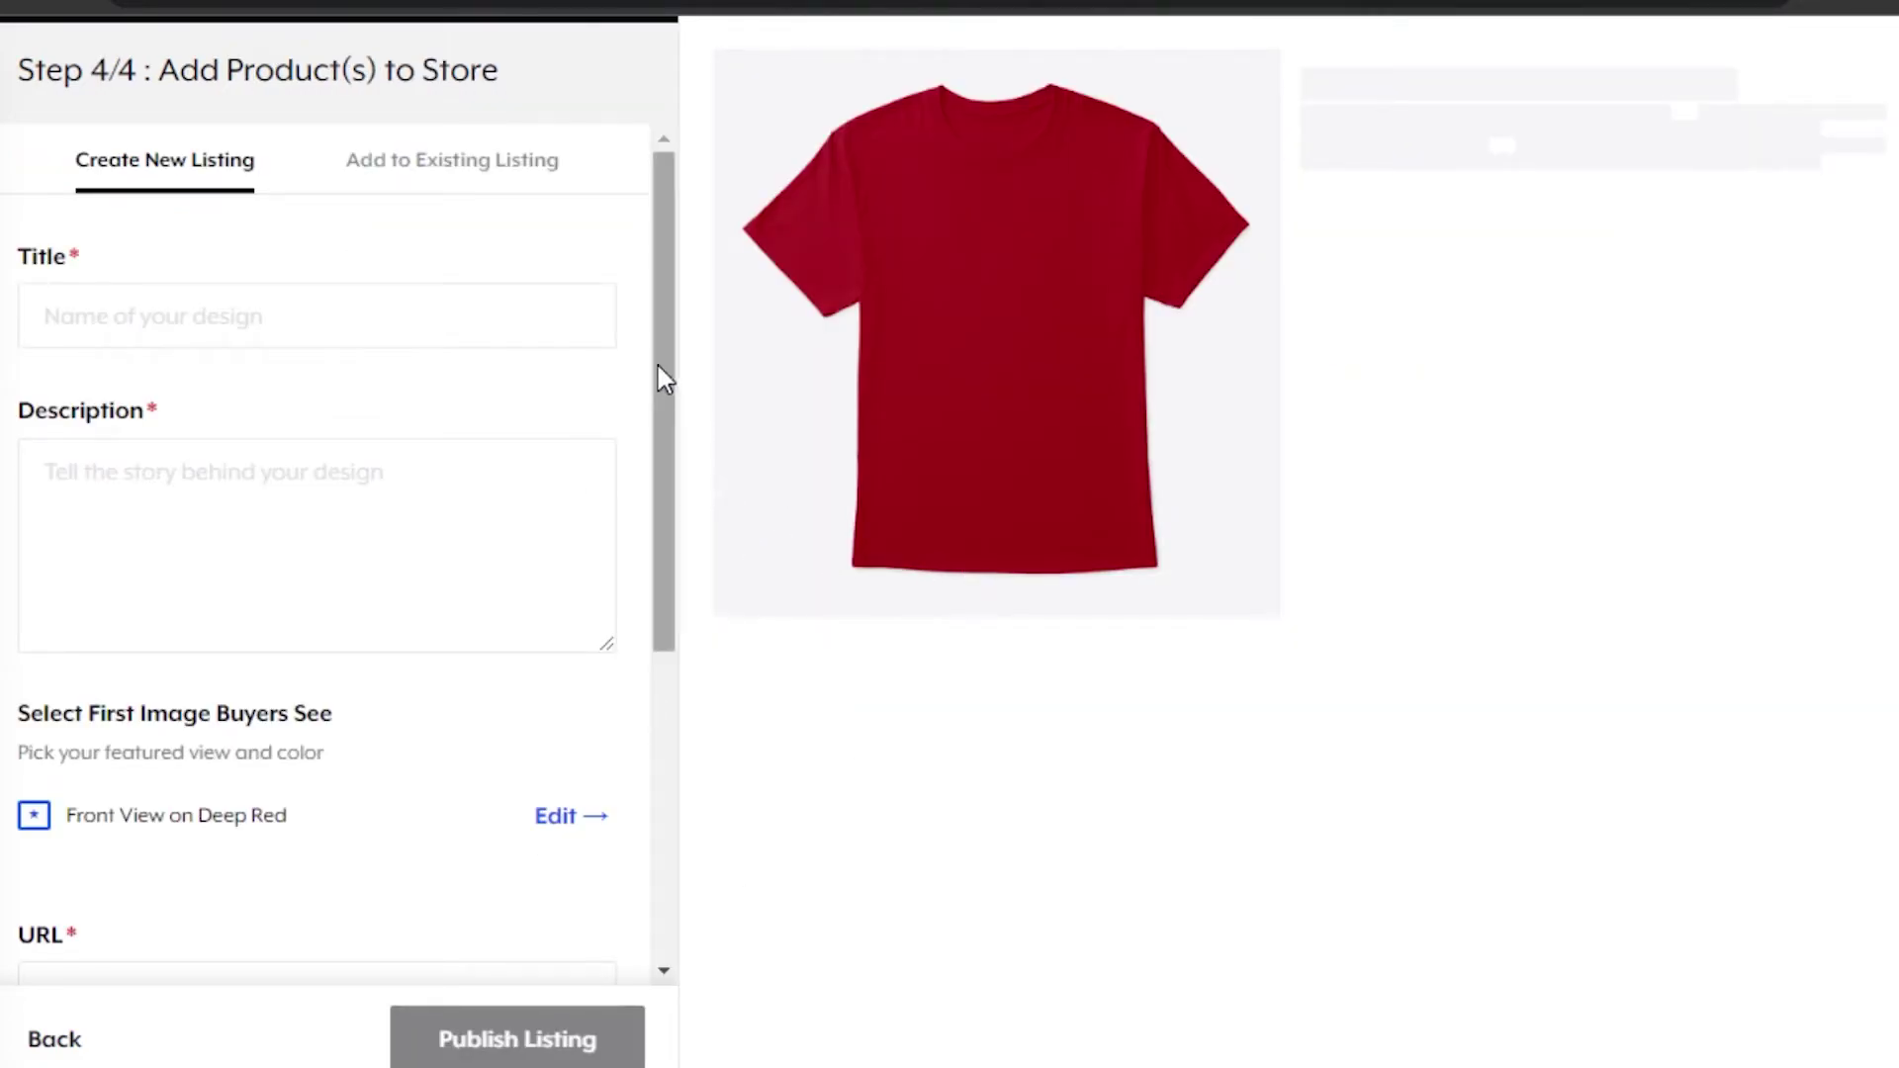
# Leave the Step 4/4 listing form unfilled and go back to the Shopify admin Home page.
pyautogui.moveTo(657, 377); pyautogui.dragTo(247, 280)
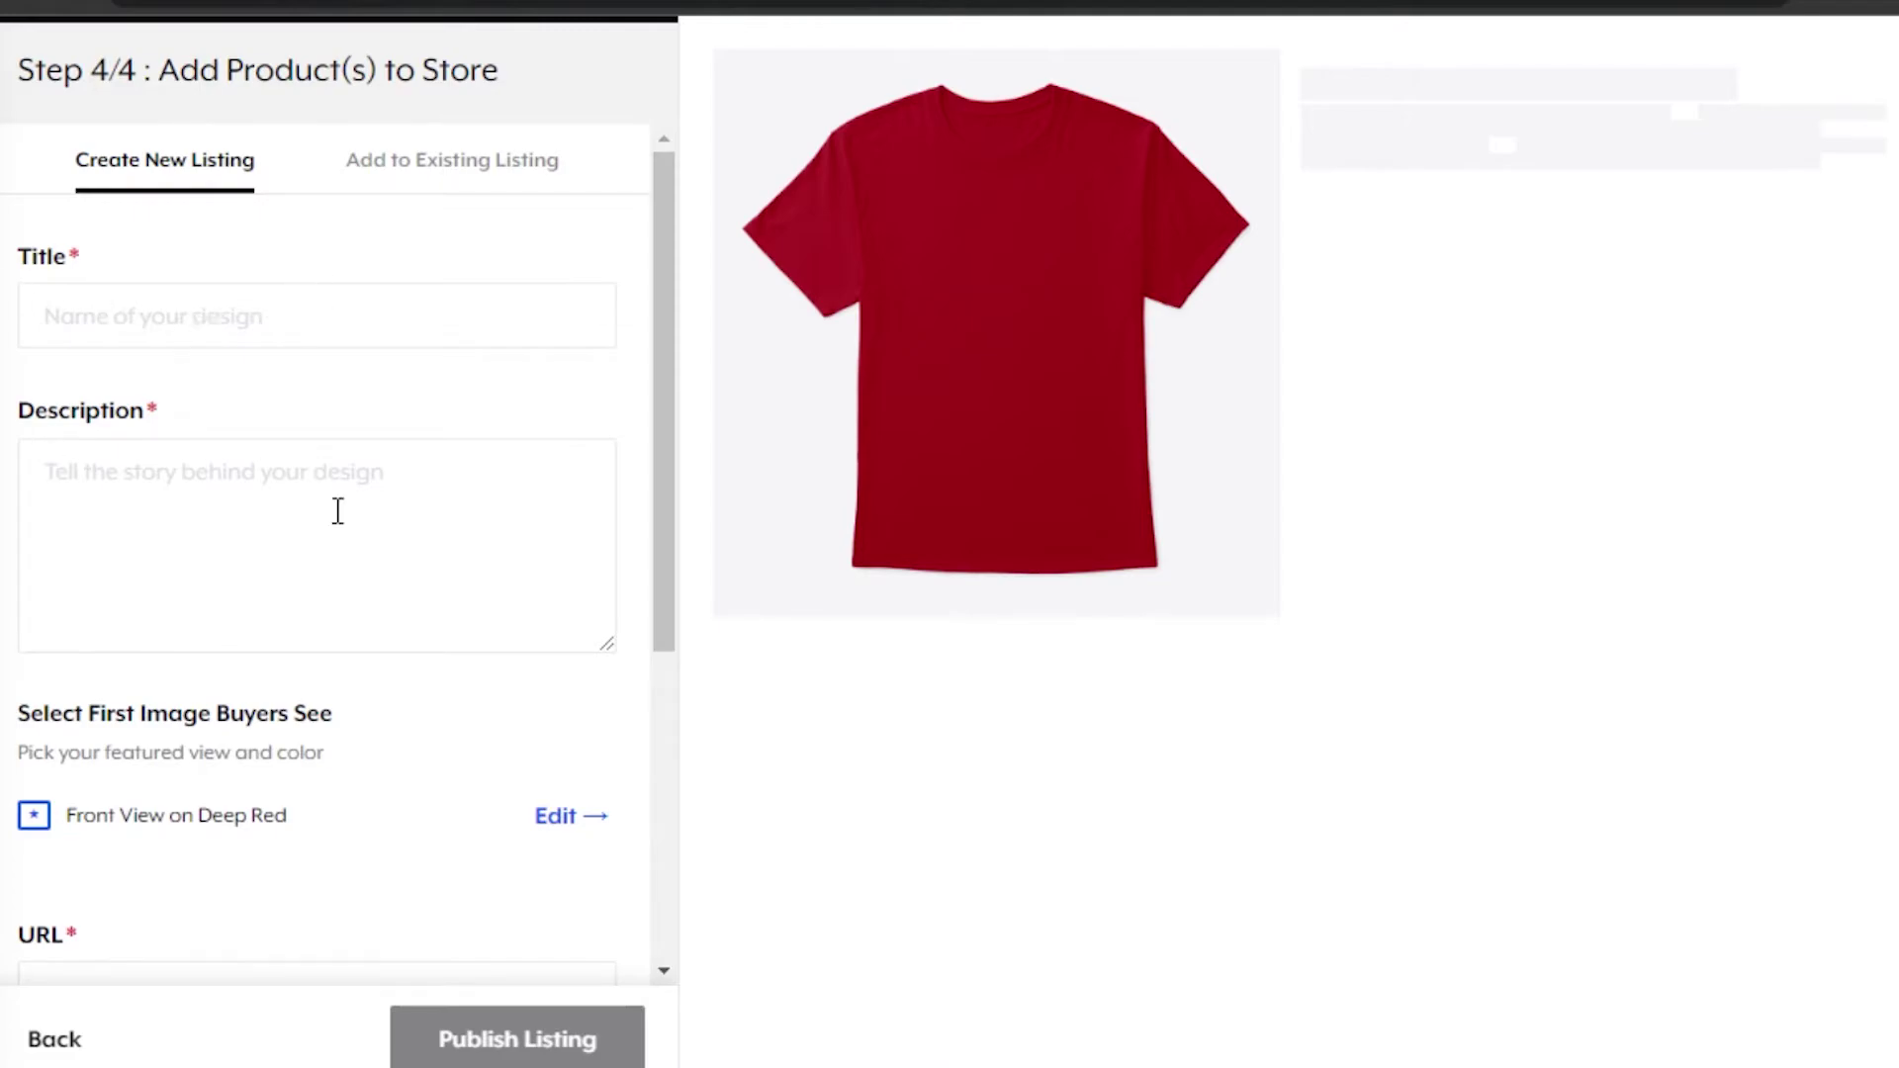
pyautogui.moveTo(666, 412); pyautogui.dragTo(636, 666)
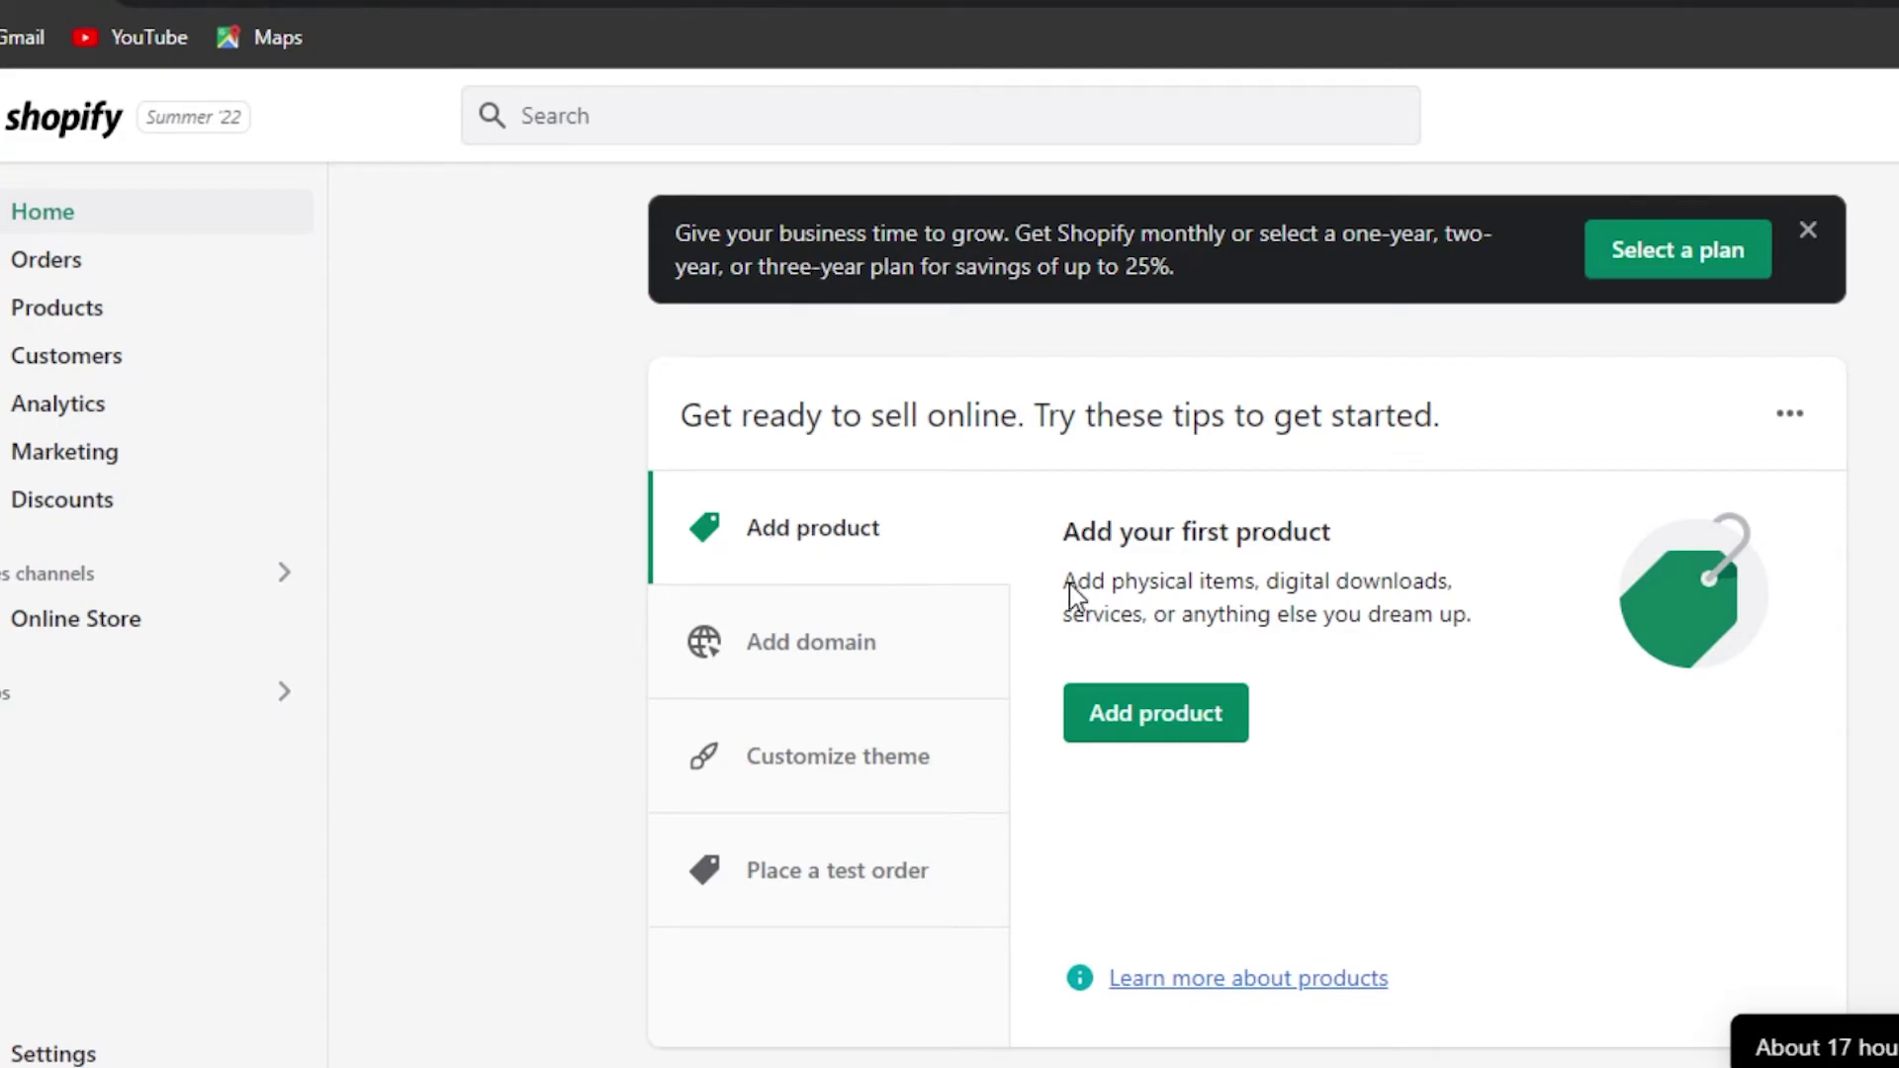
pyautogui.click(1145, 744)
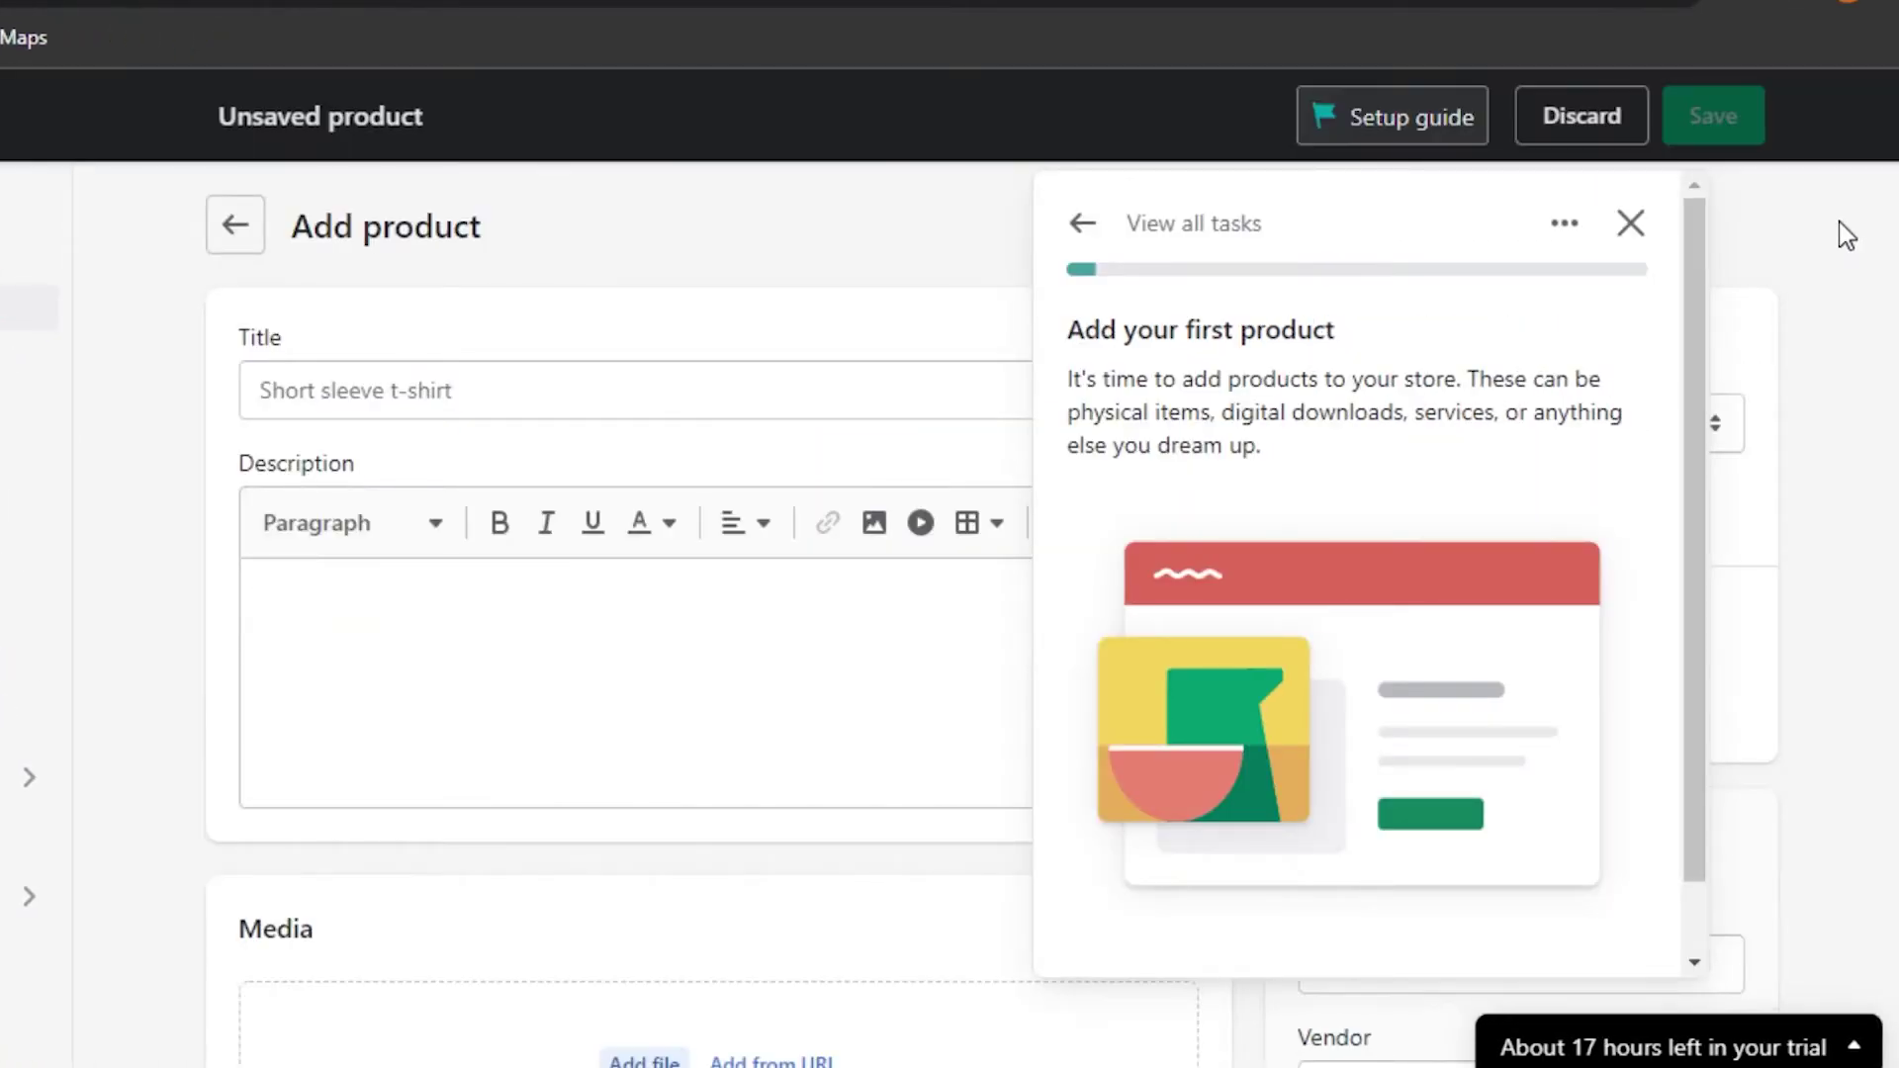
pyautogui.click(1628, 223)
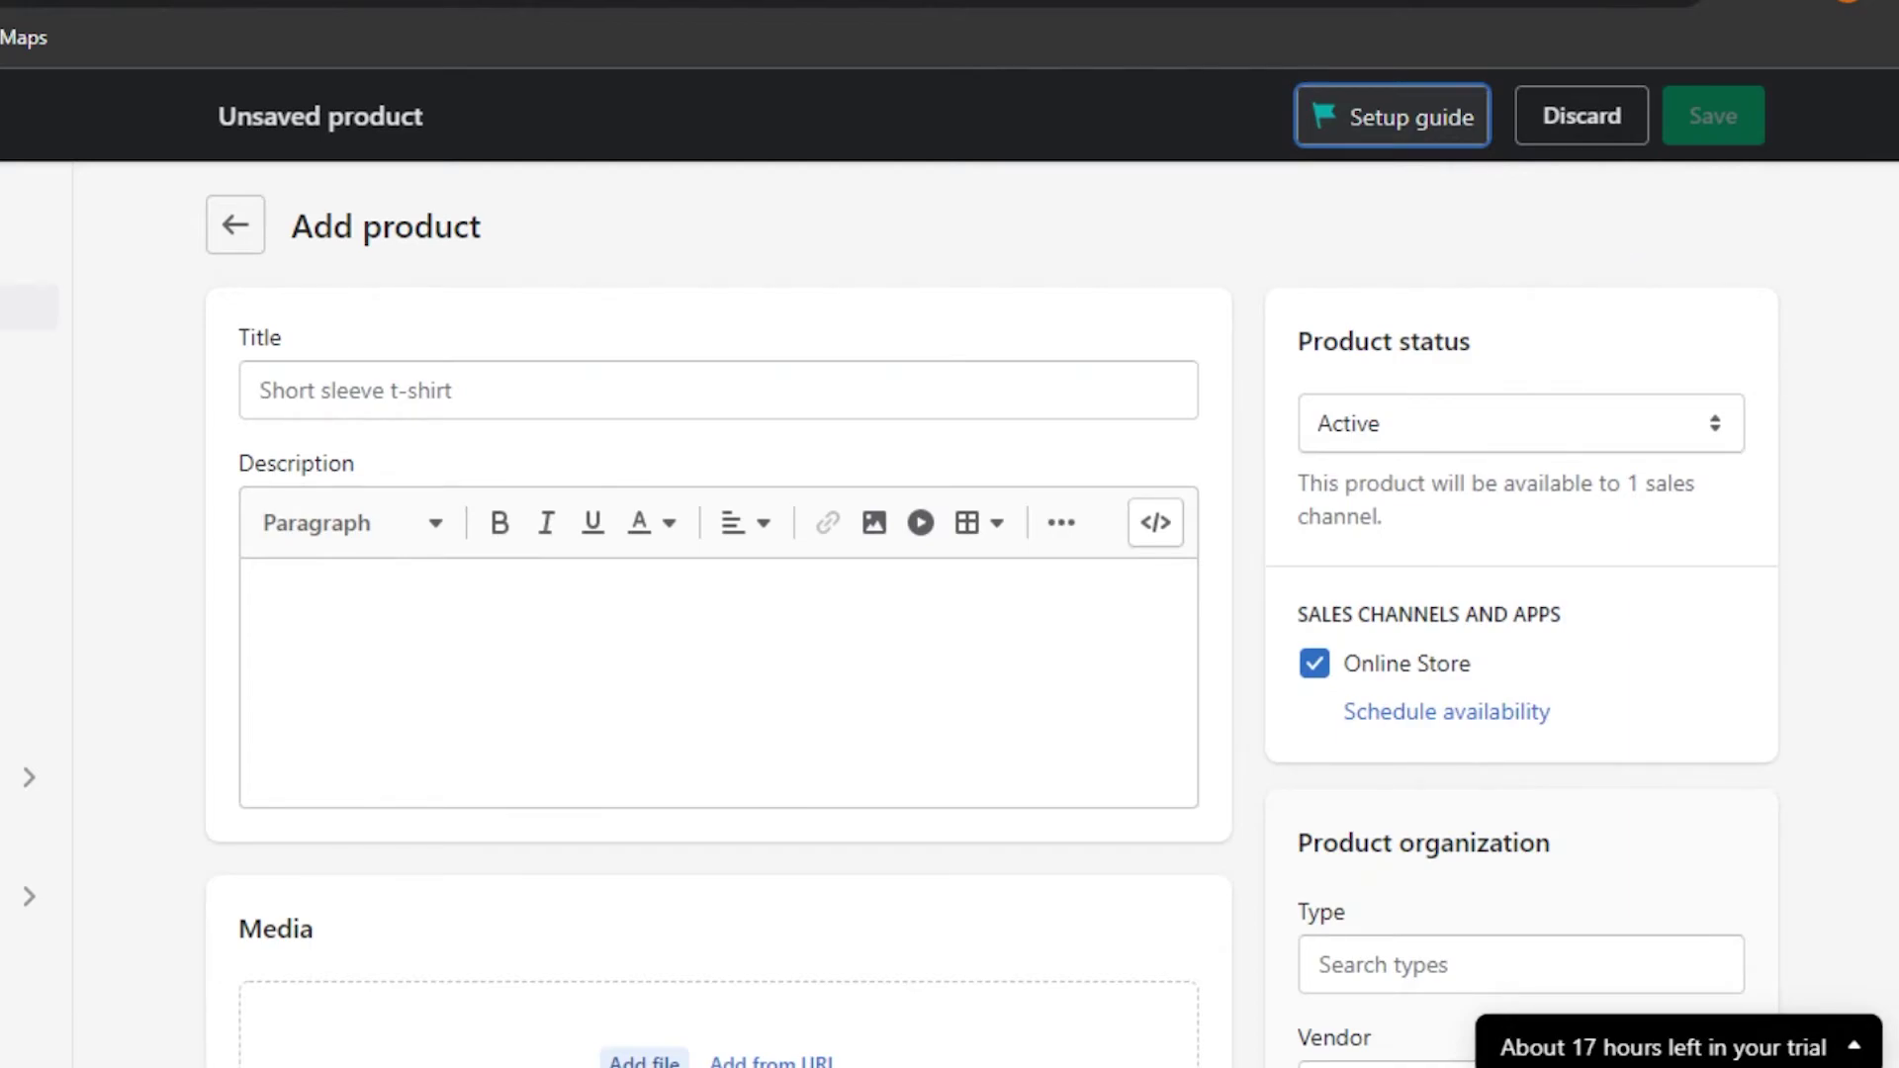
pyautogui.scroll(-7, 912, 513)
pyautogui.scroll(3, 912, 512)
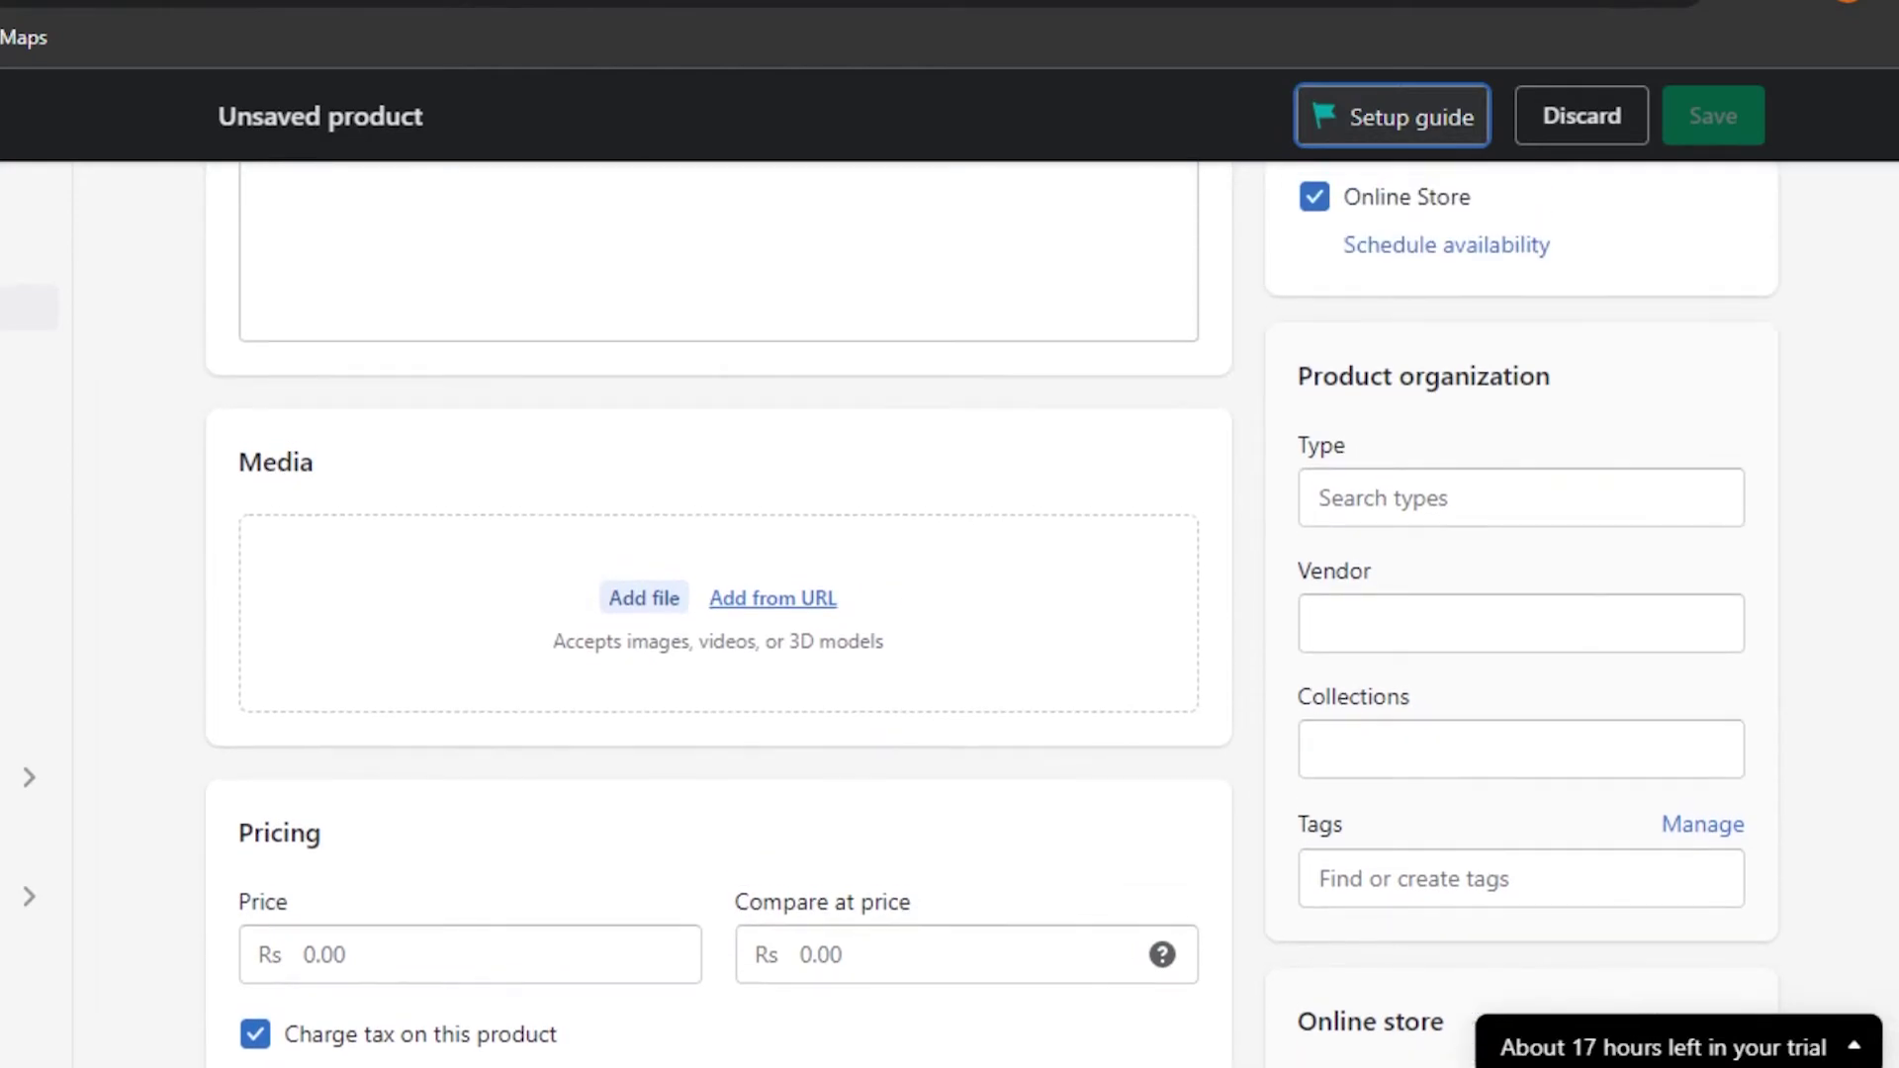
pyautogui.click(807, 598)
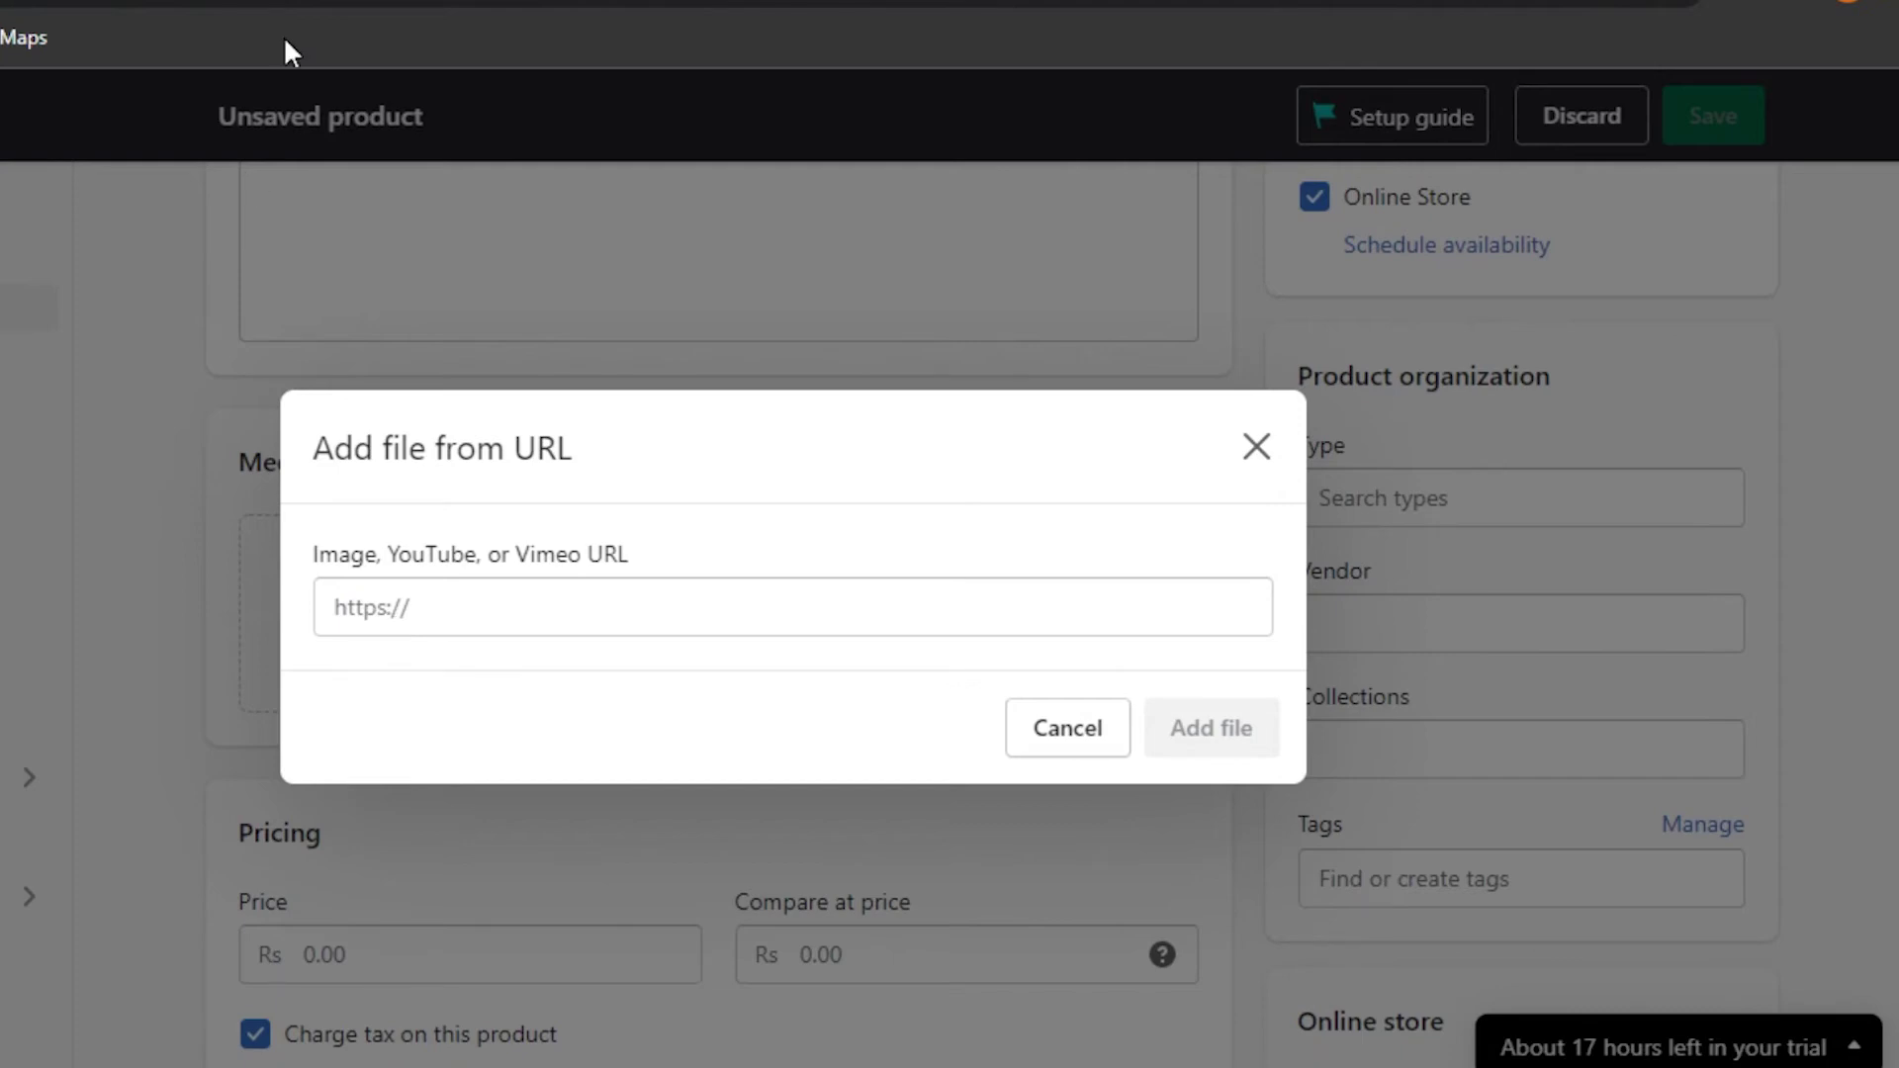
pyautogui.click(1292, 930)
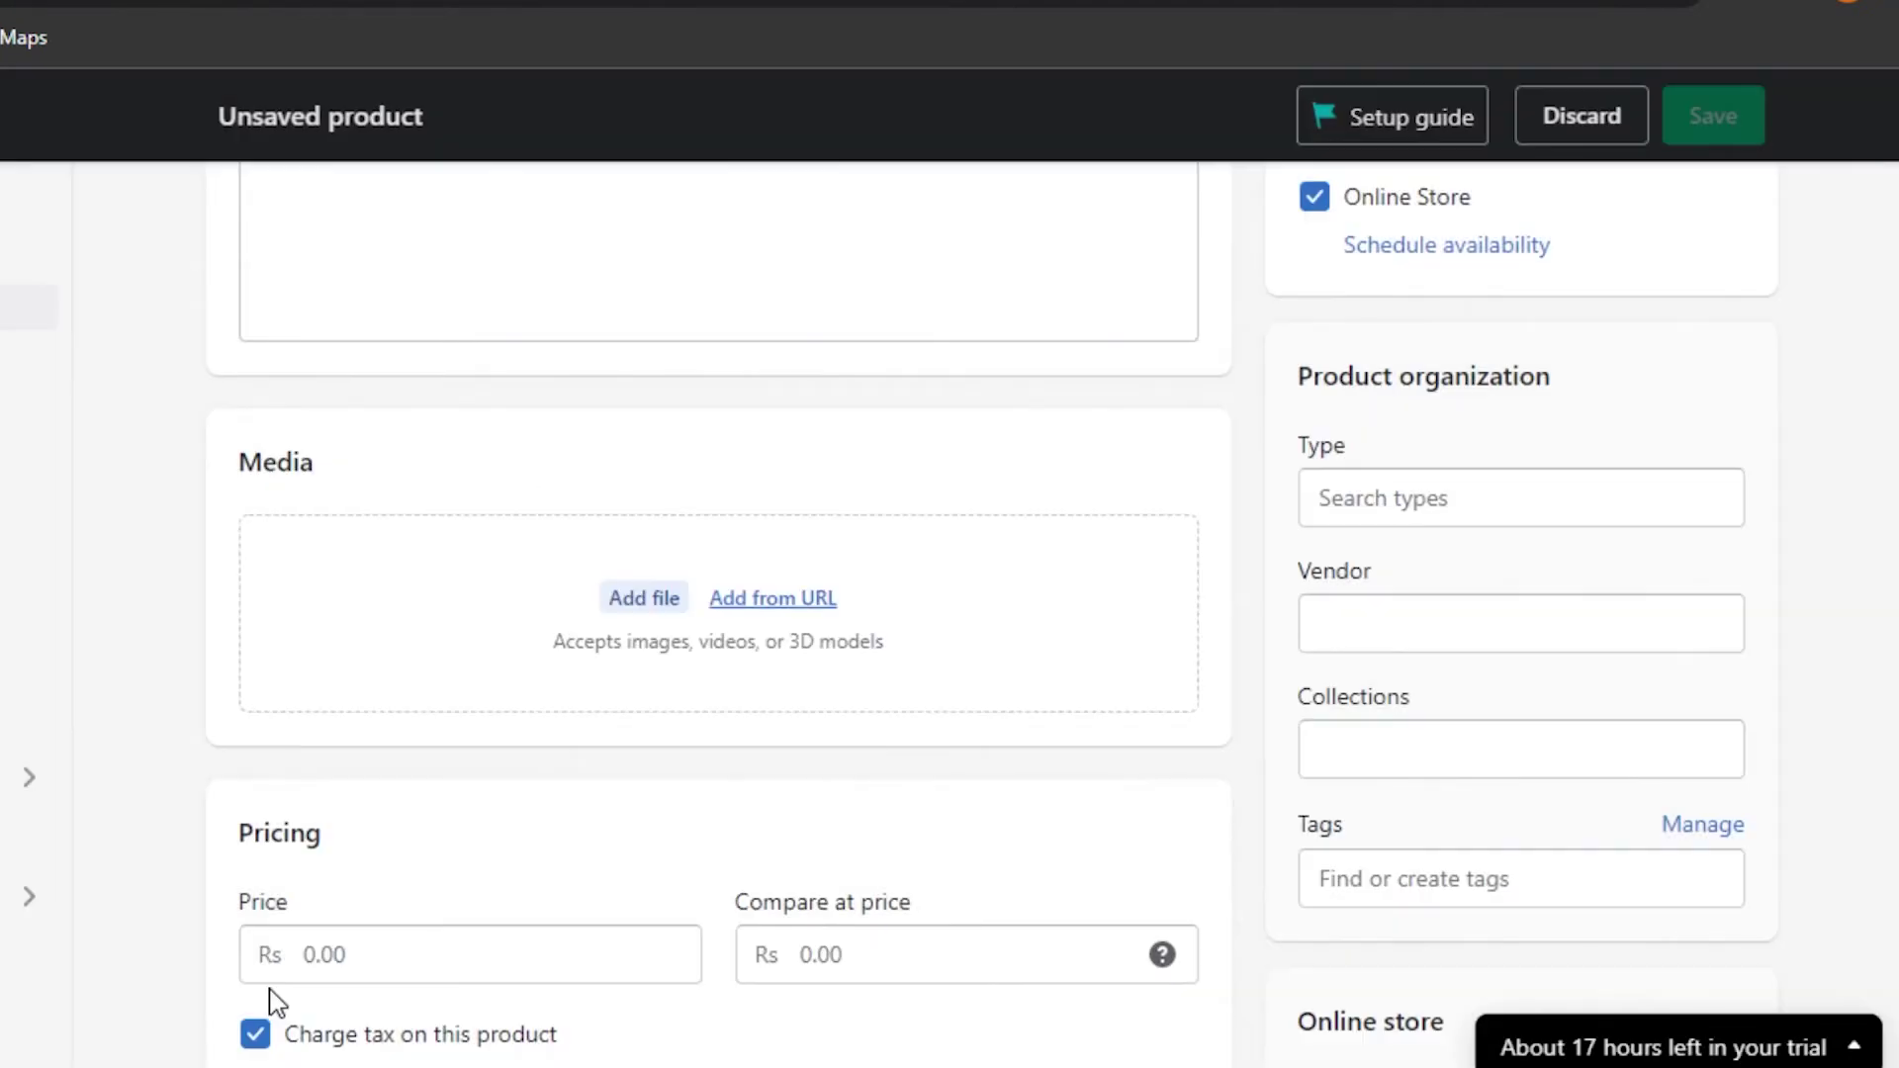
pyautogui.scroll(-12, 719, 603)
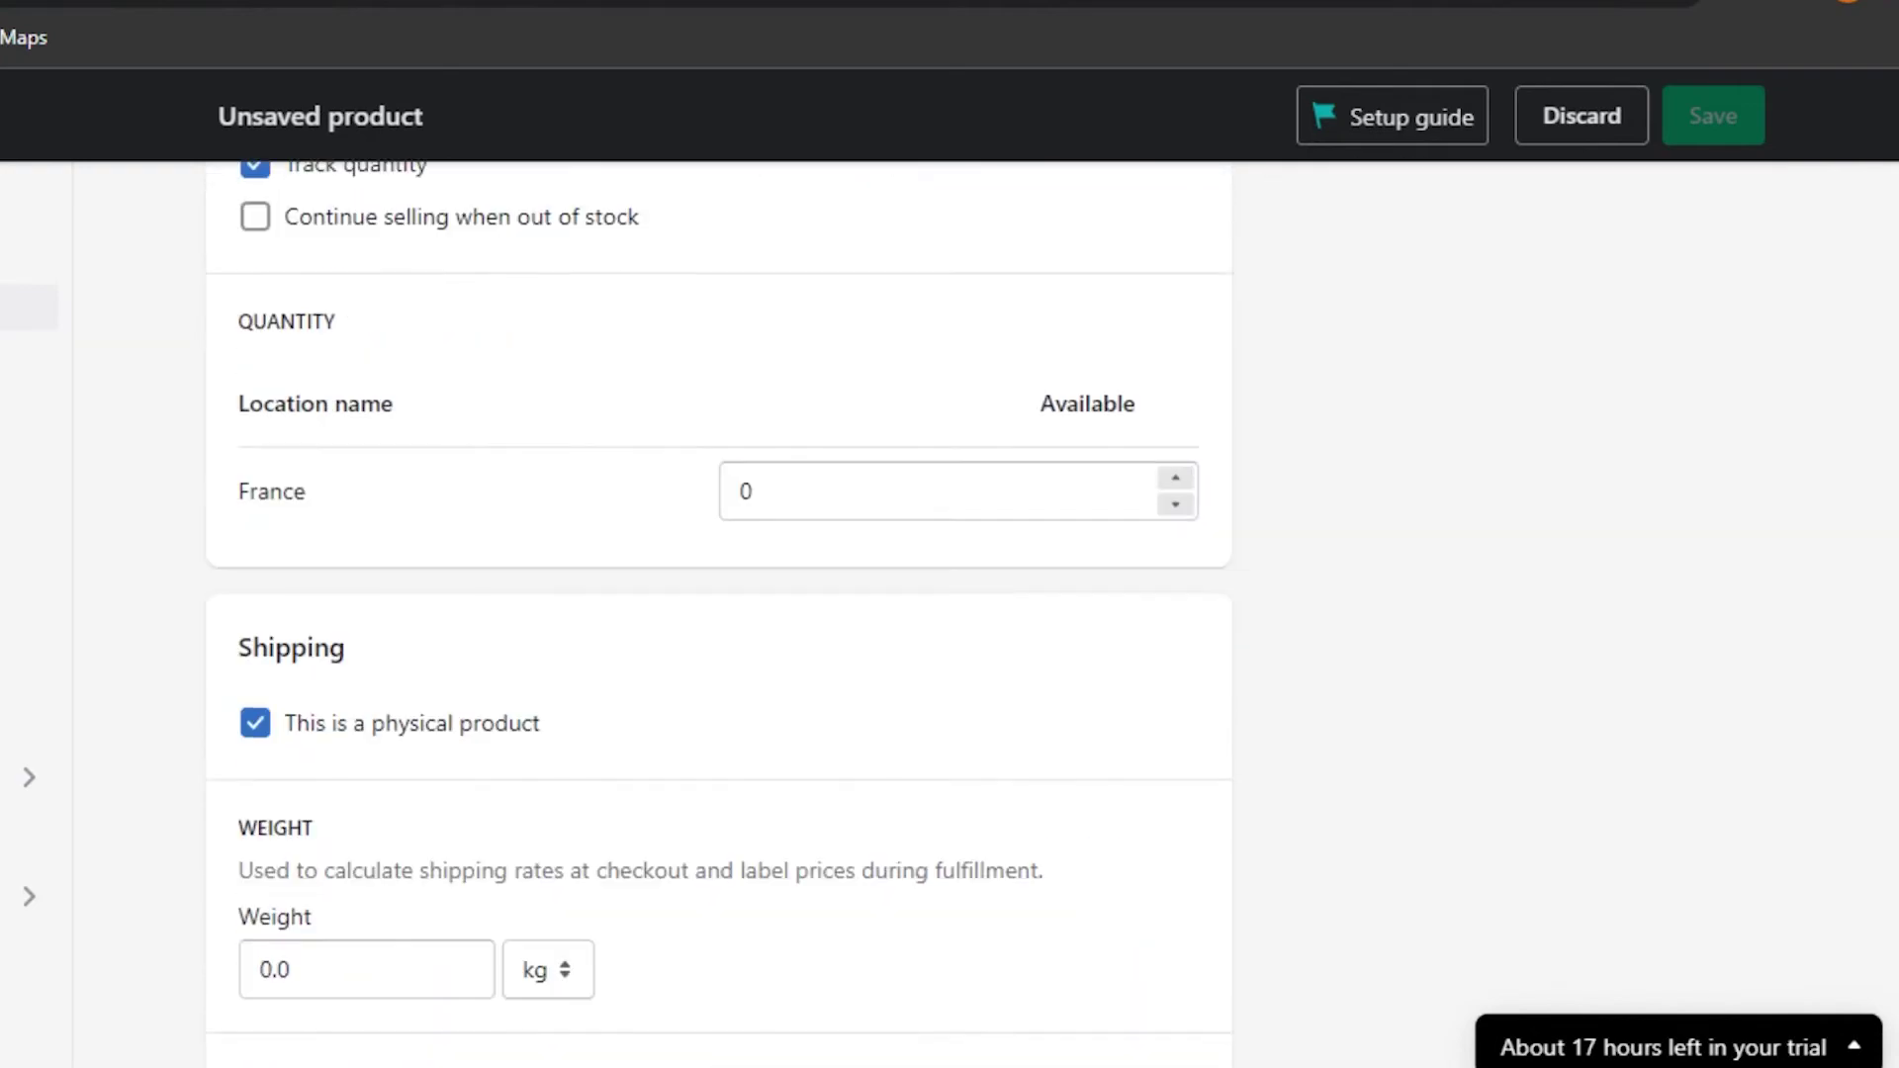
pyautogui.scroll(9, 719, 604)
pyautogui.scroll(7, 719, 604)
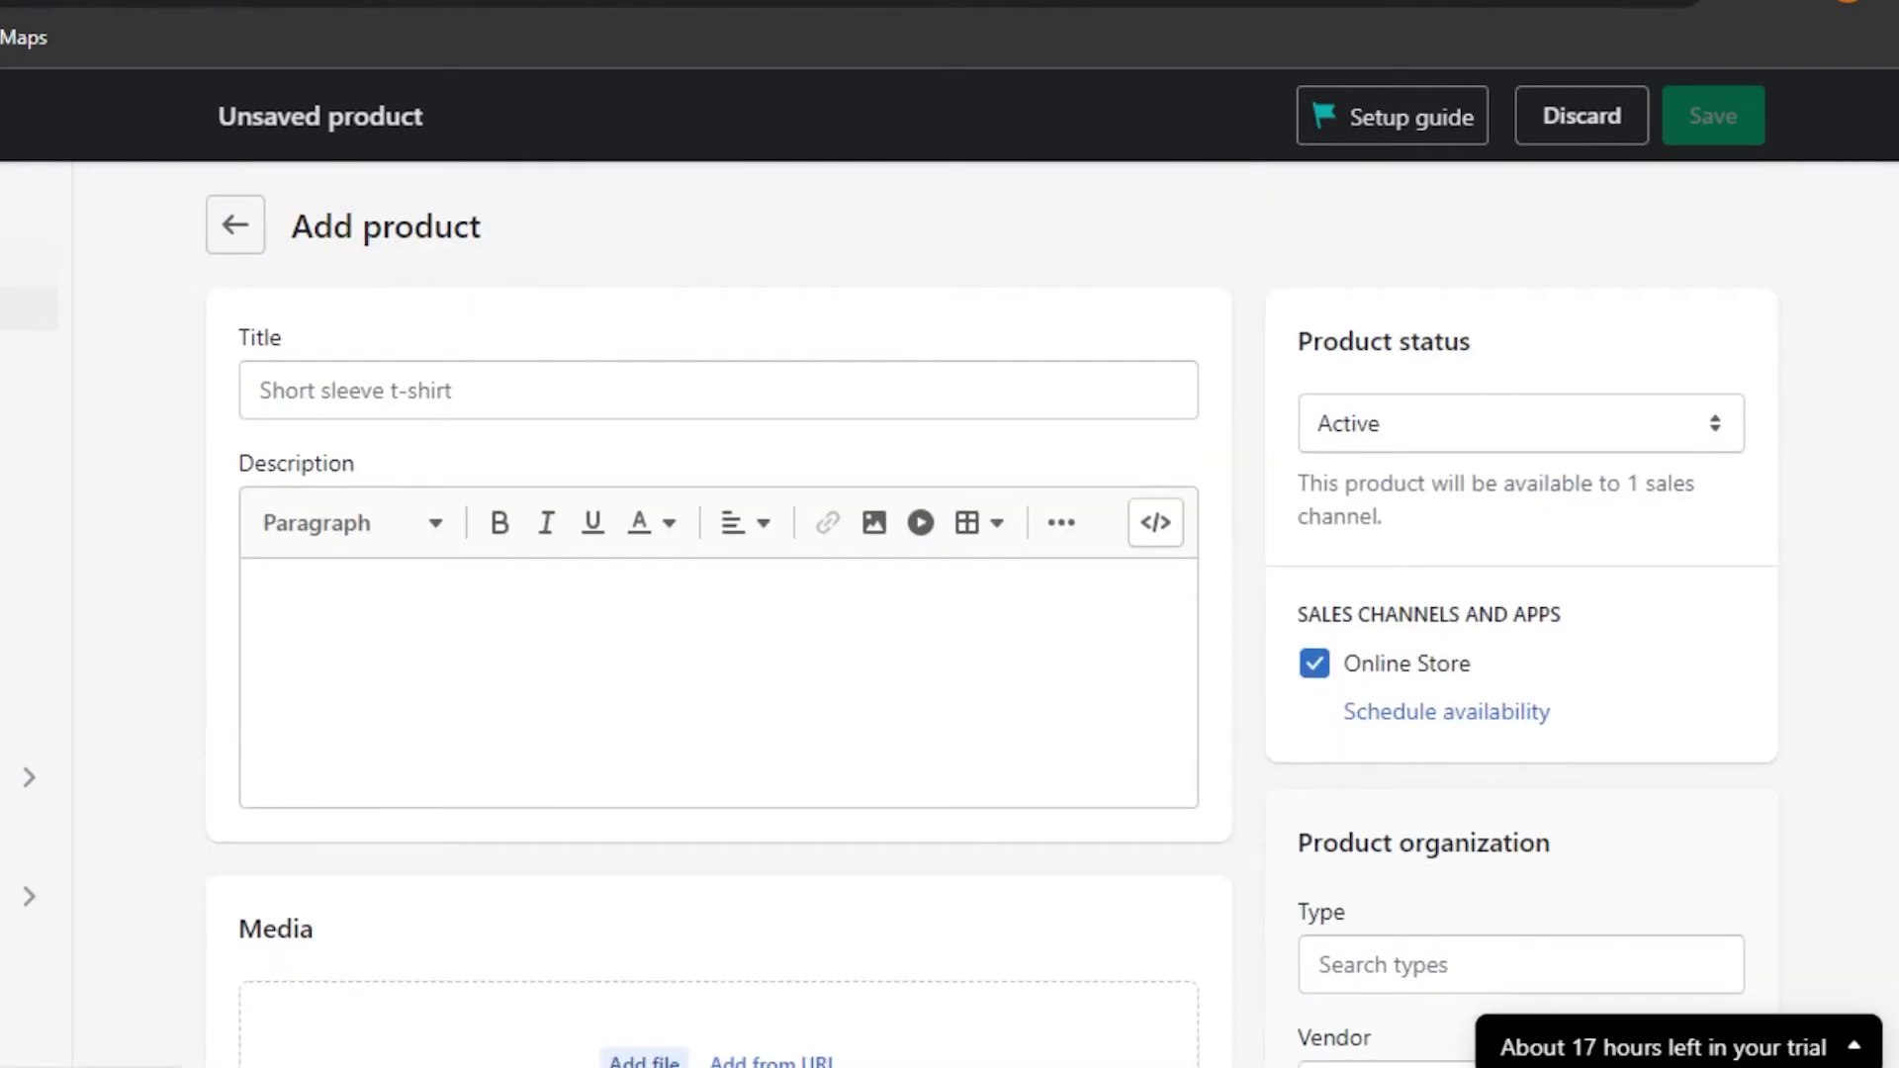
pyautogui.click(61, 236)
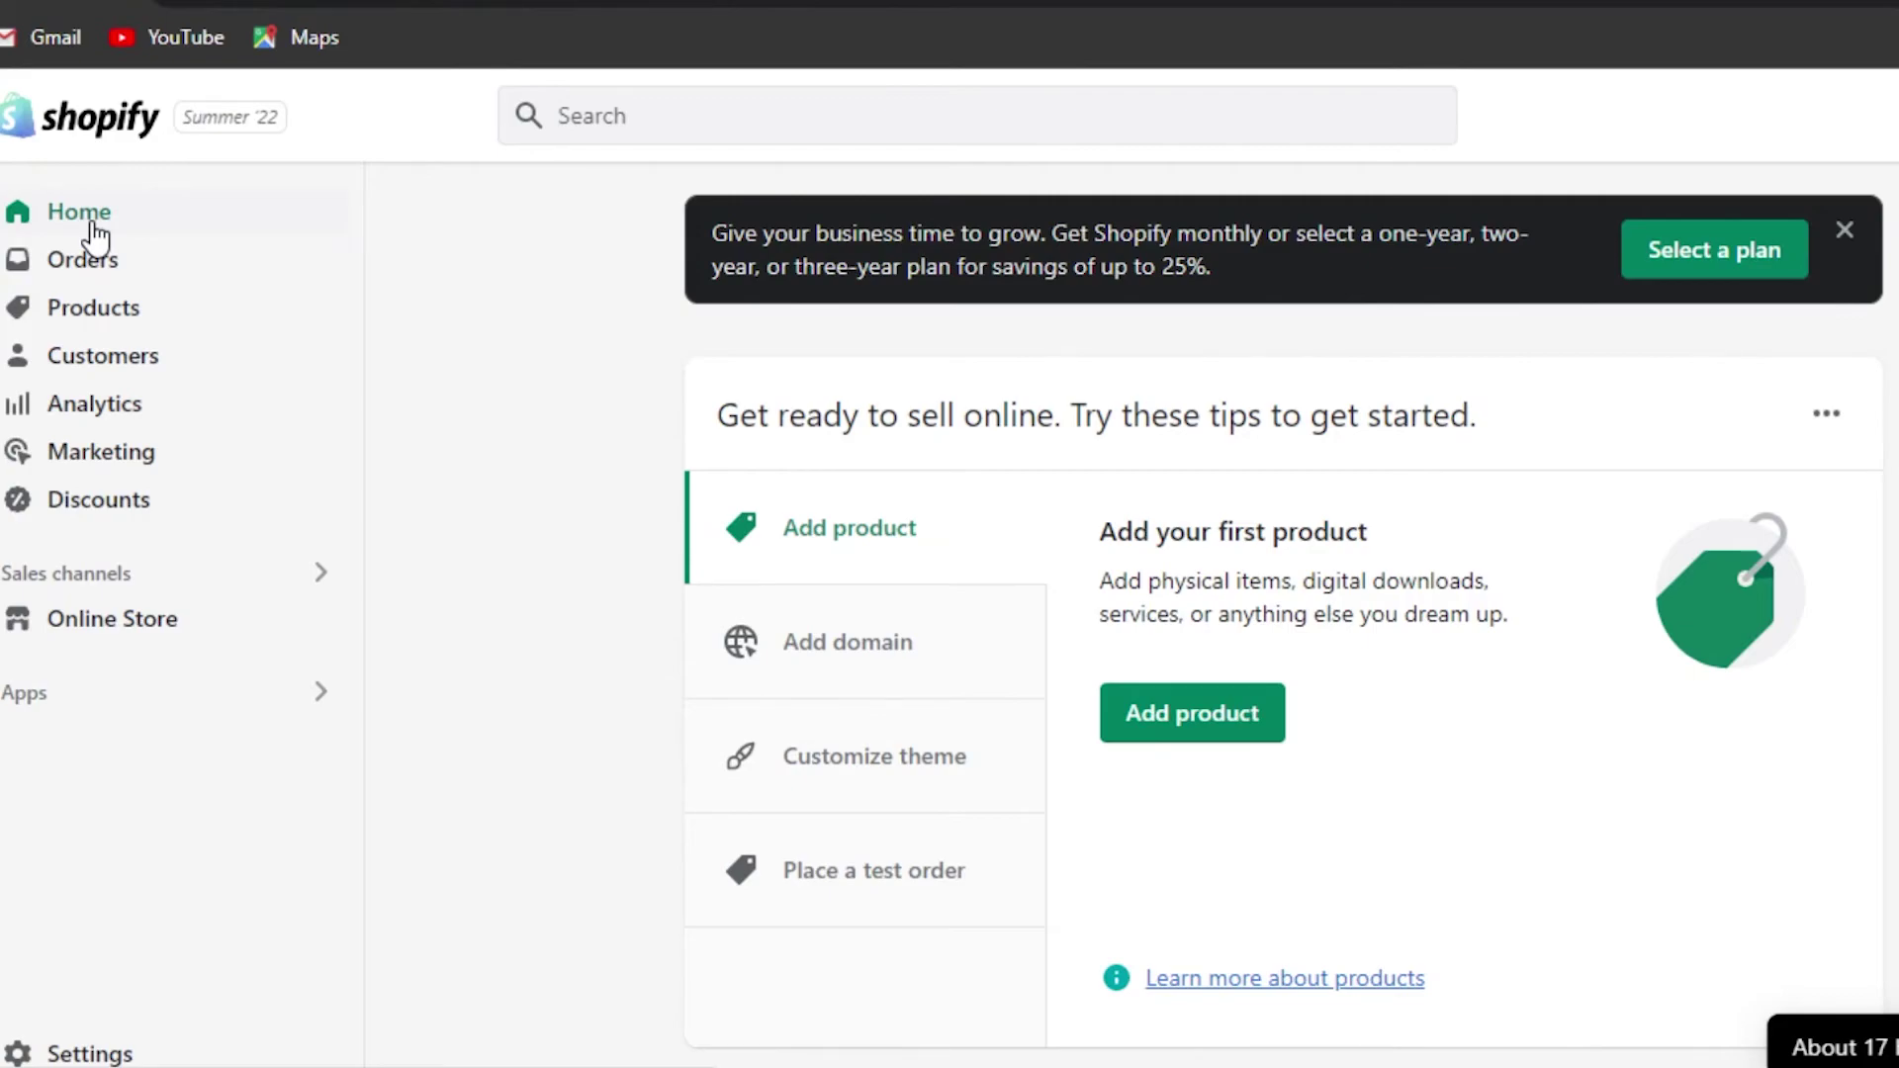
# Check the installed apps list in the Shopify sidebar, then close it.
pyautogui.click(238, 700)
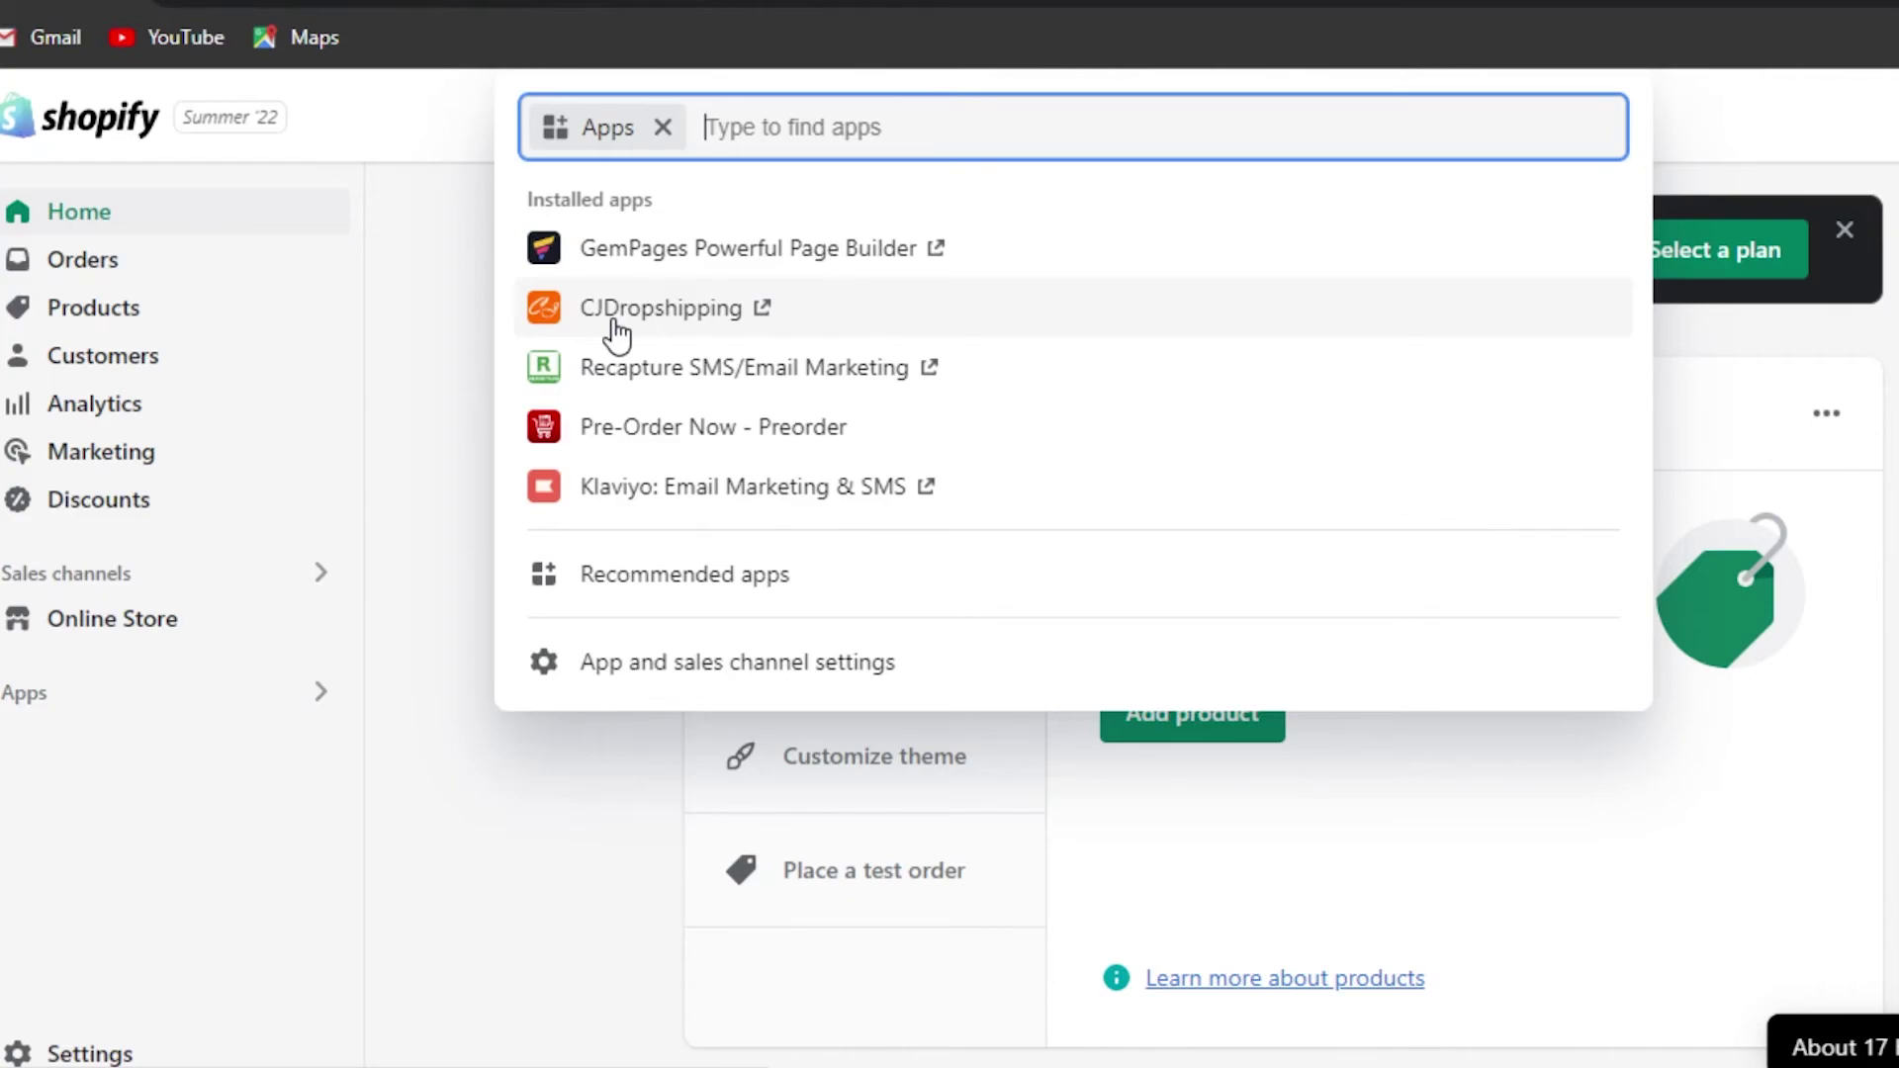
pyautogui.click(412, 643)
pyautogui.scroll(-8, 1283, 613)
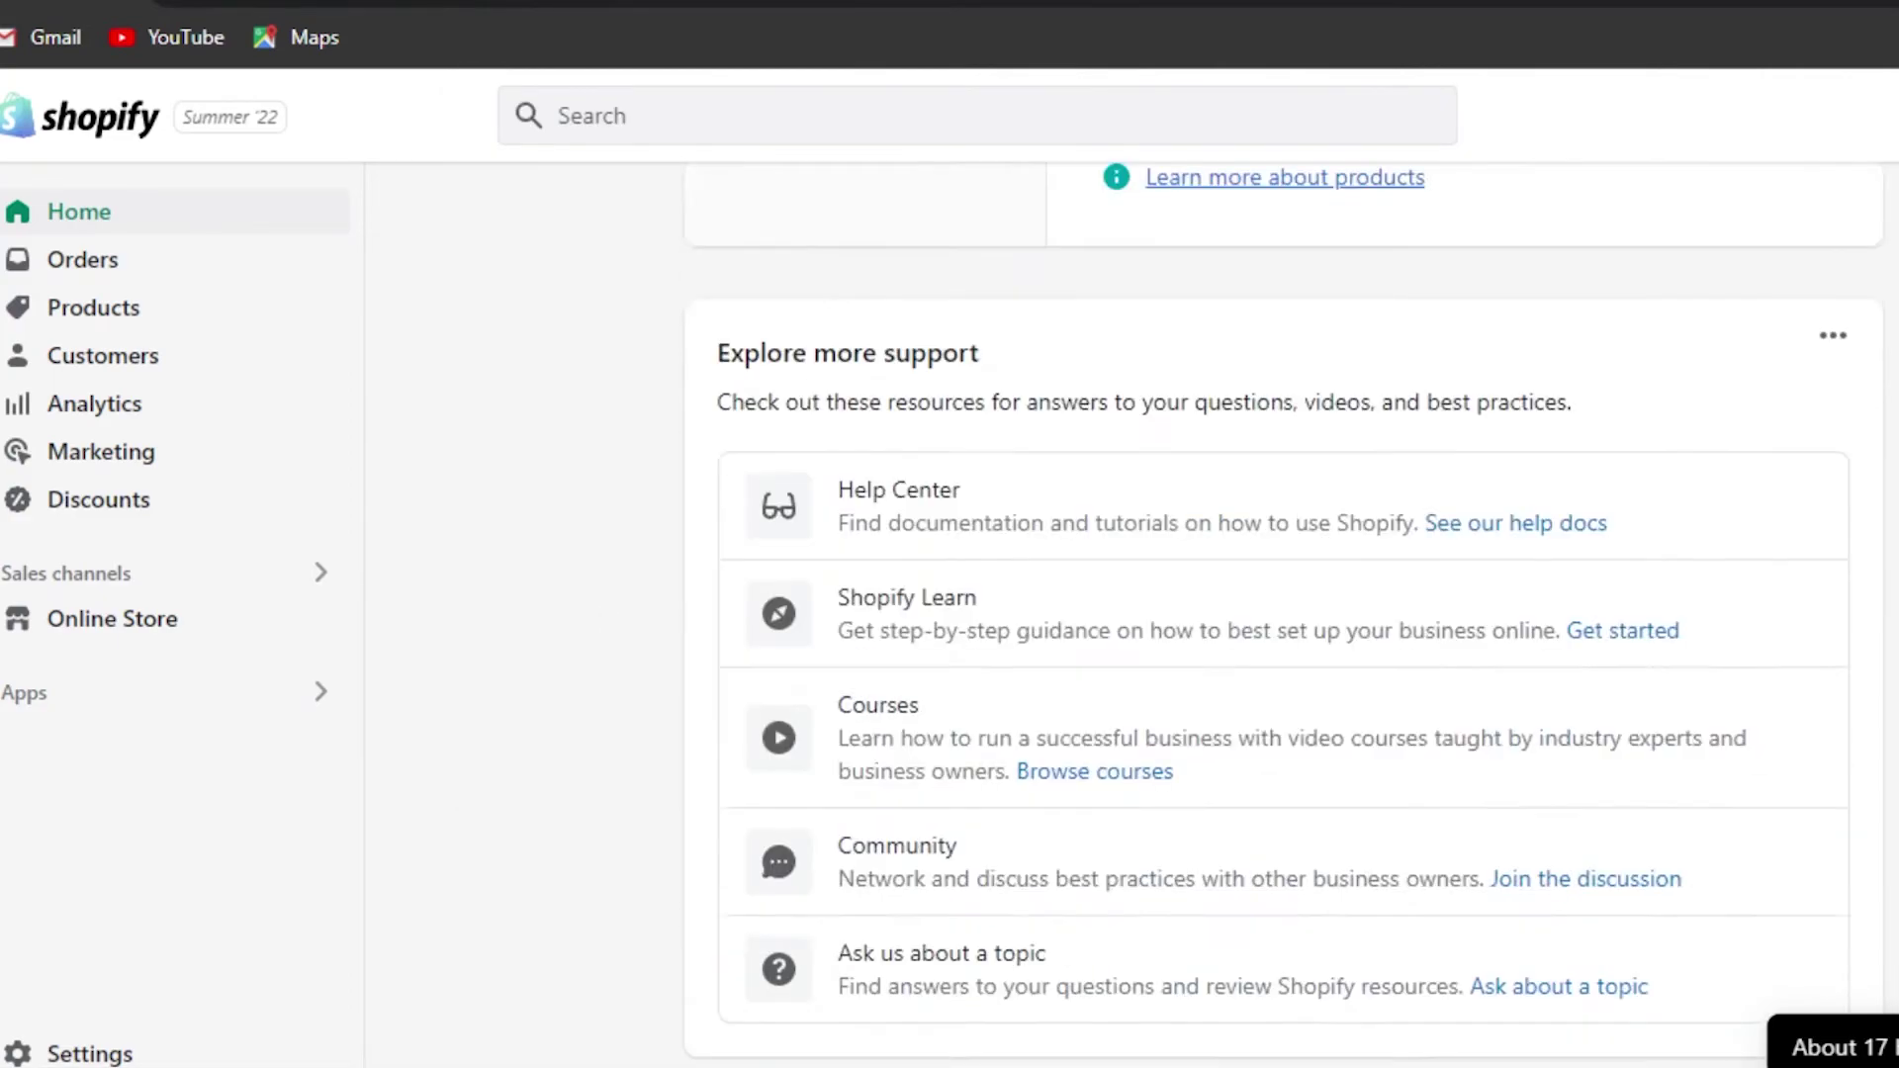
pyautogui.scroll(6, 1283, 613)
# Dismiss the plan offer banner from the Shopify Home page.
pyautogui.scroll(-7, 1283, 613)
pyautogui.scroll(8, 1283, 613)
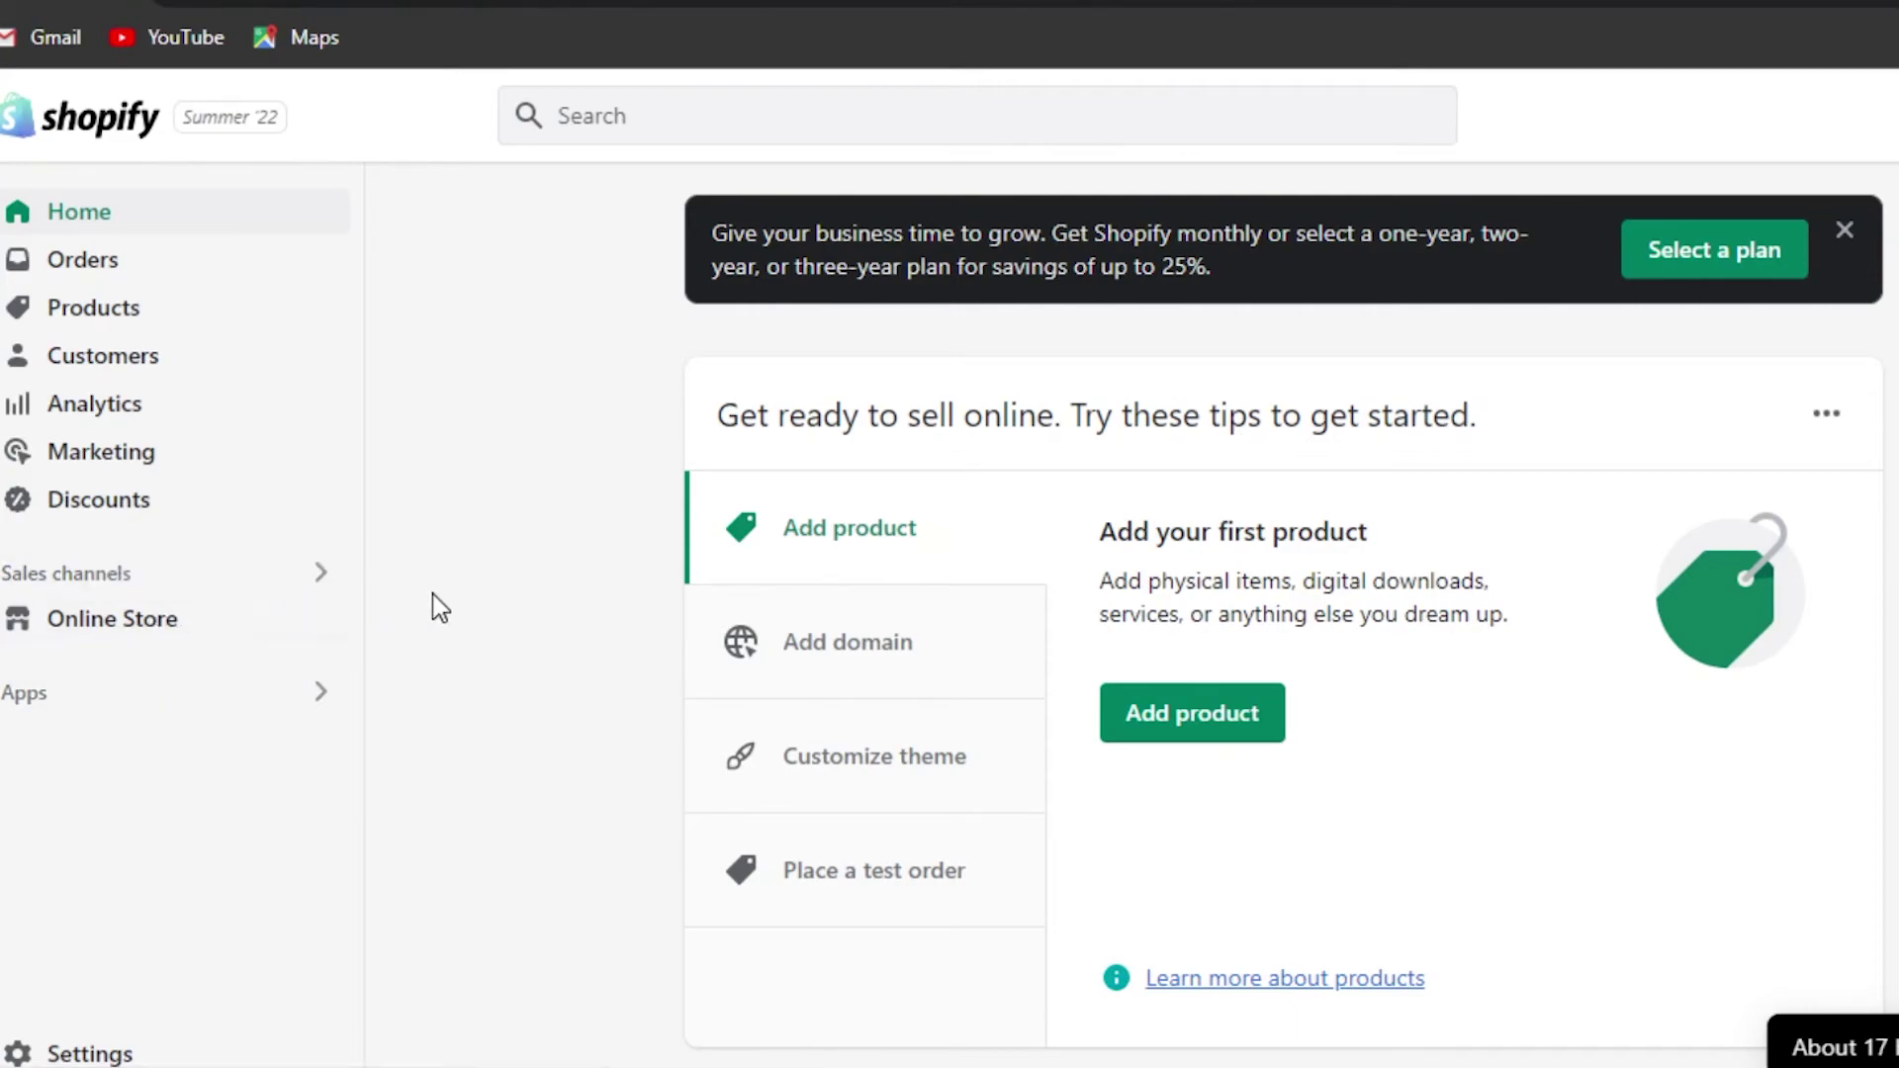
pyautogui.scroll(-8, 1283, 594)
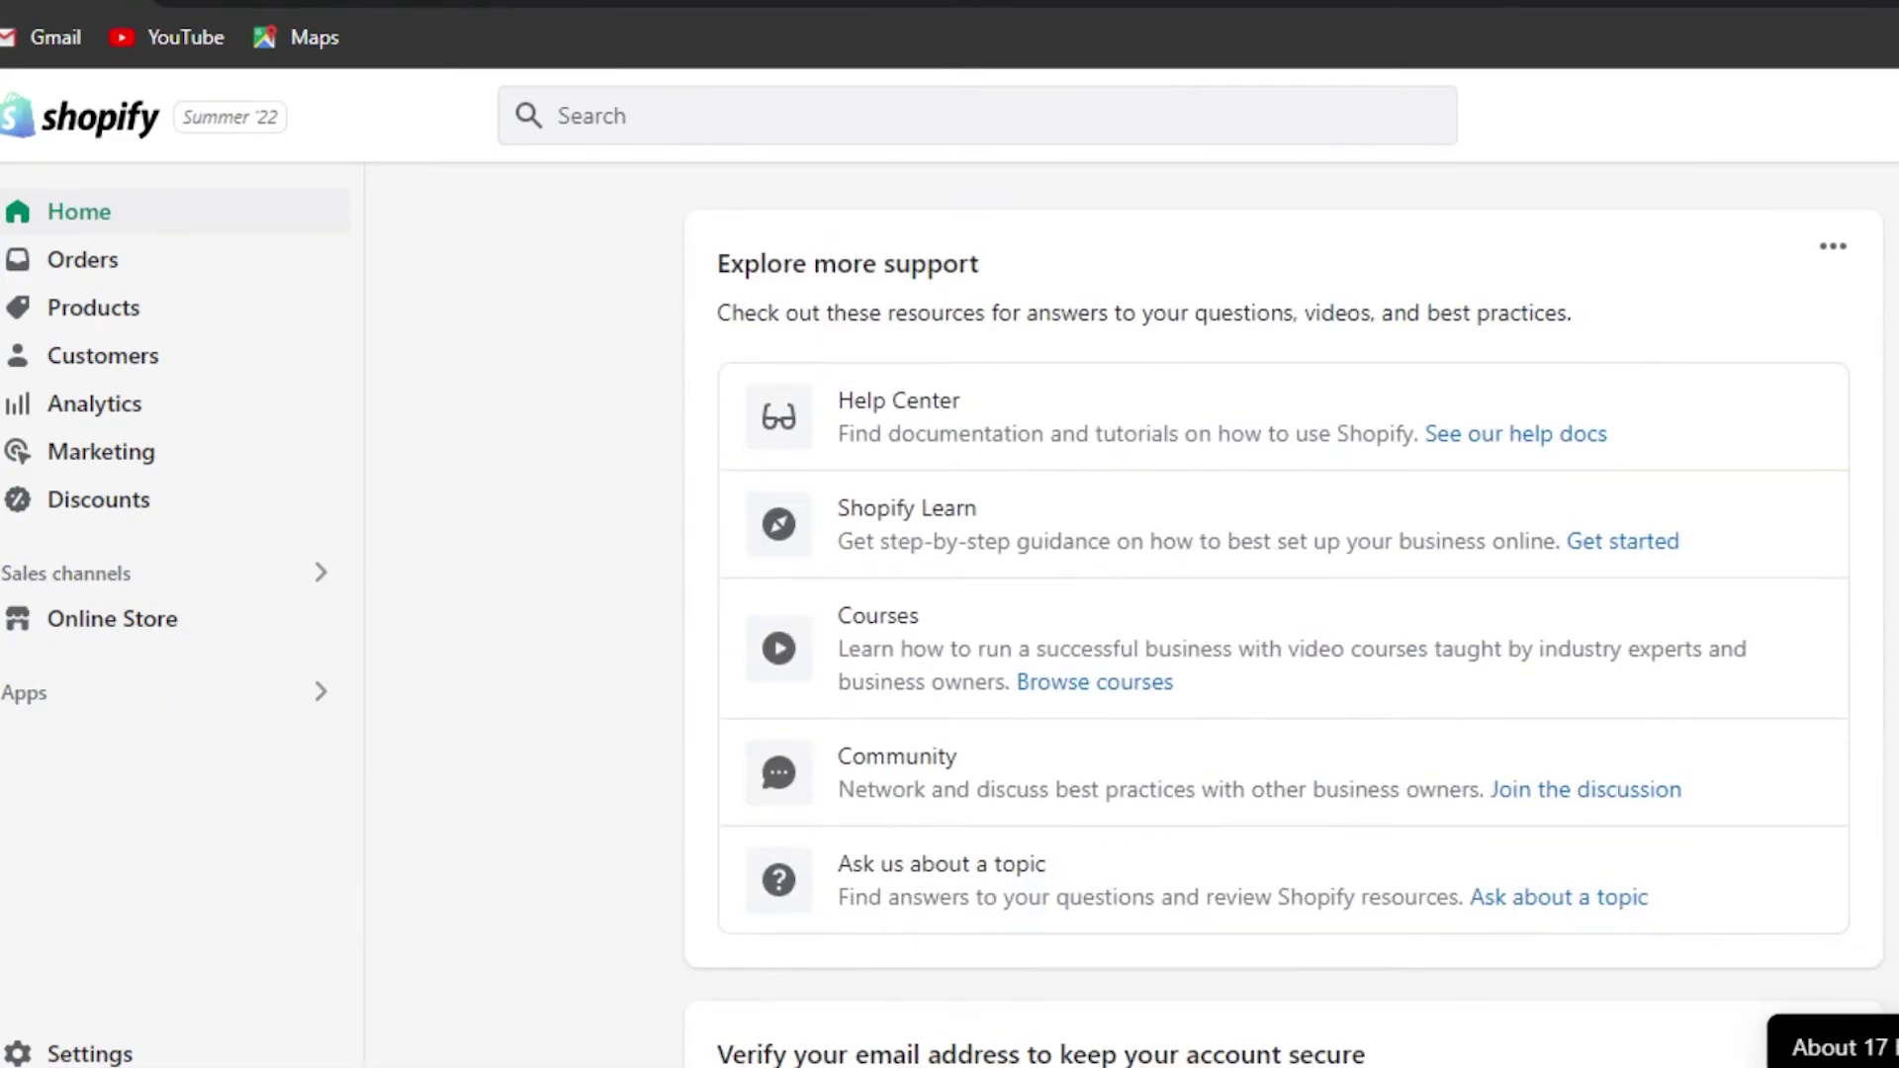
pyautogui.scroll(8, 1283, 594)
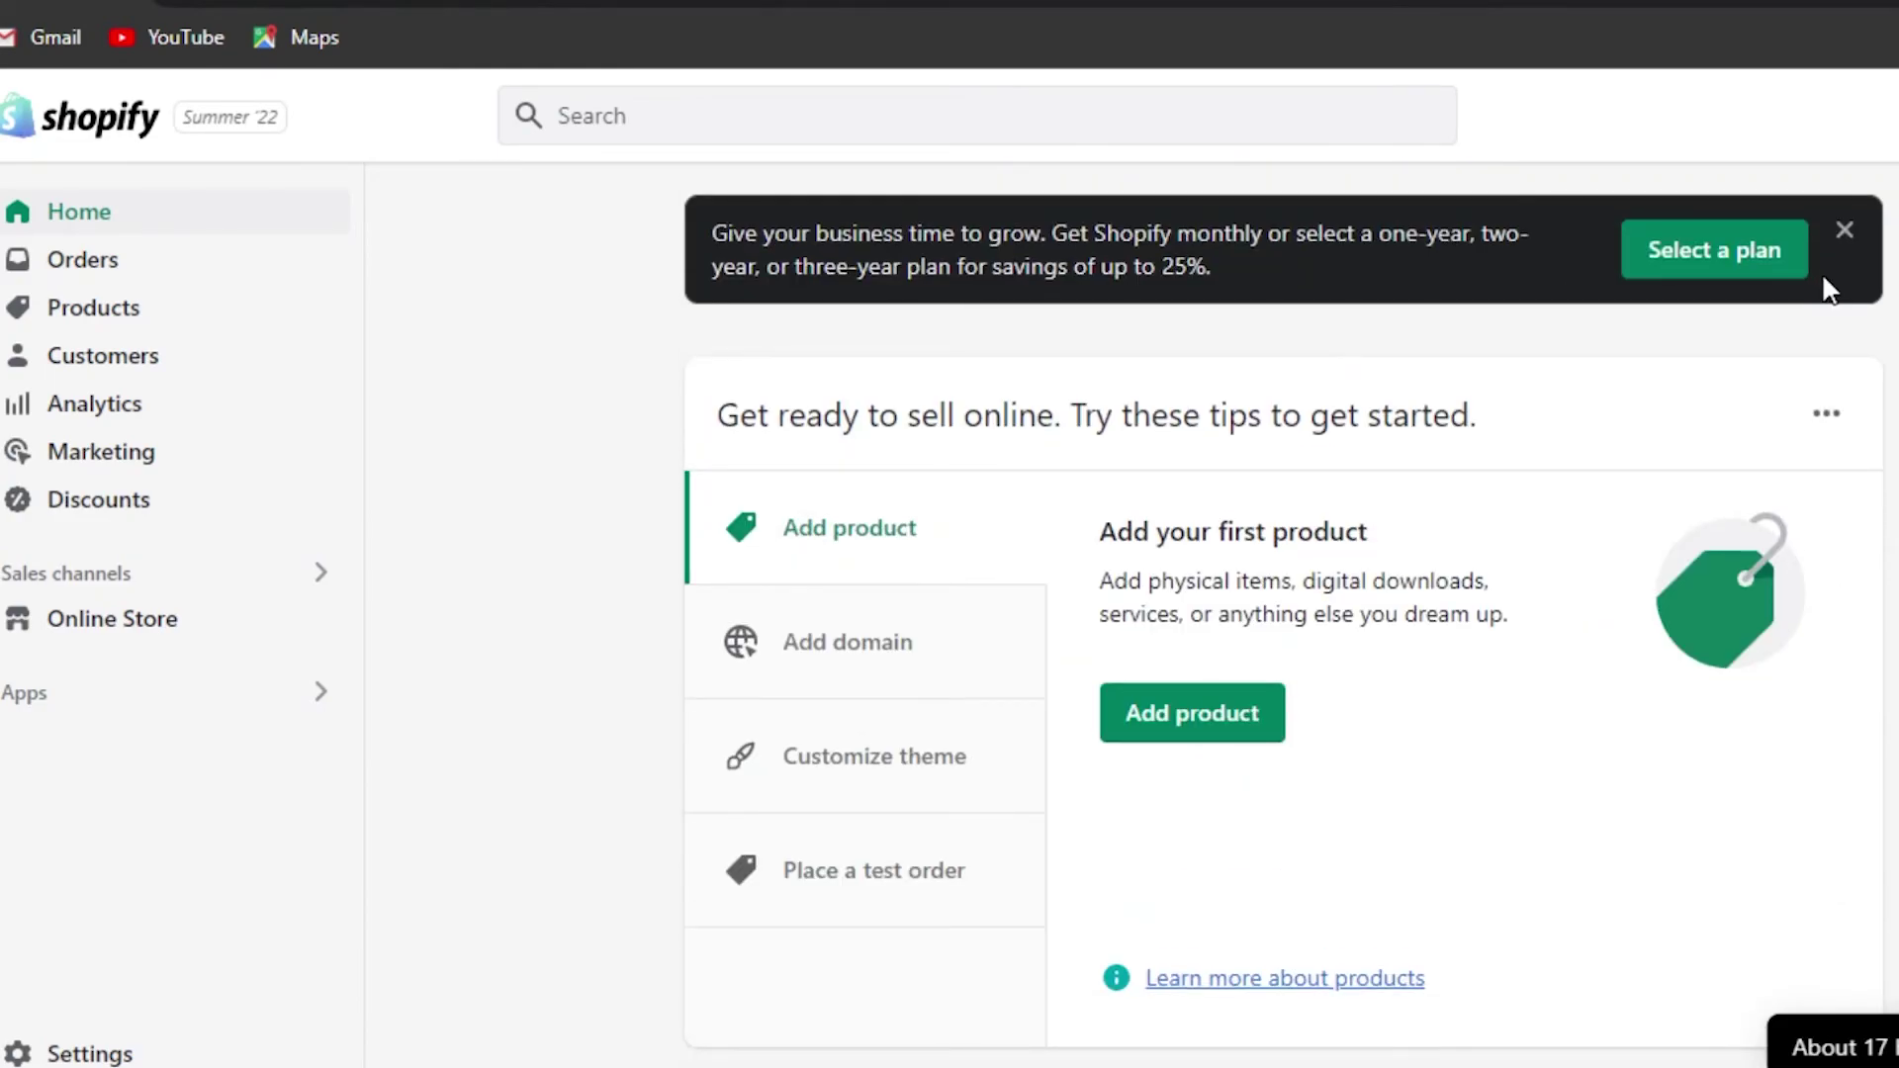
pyautogui.click(1842, 238)
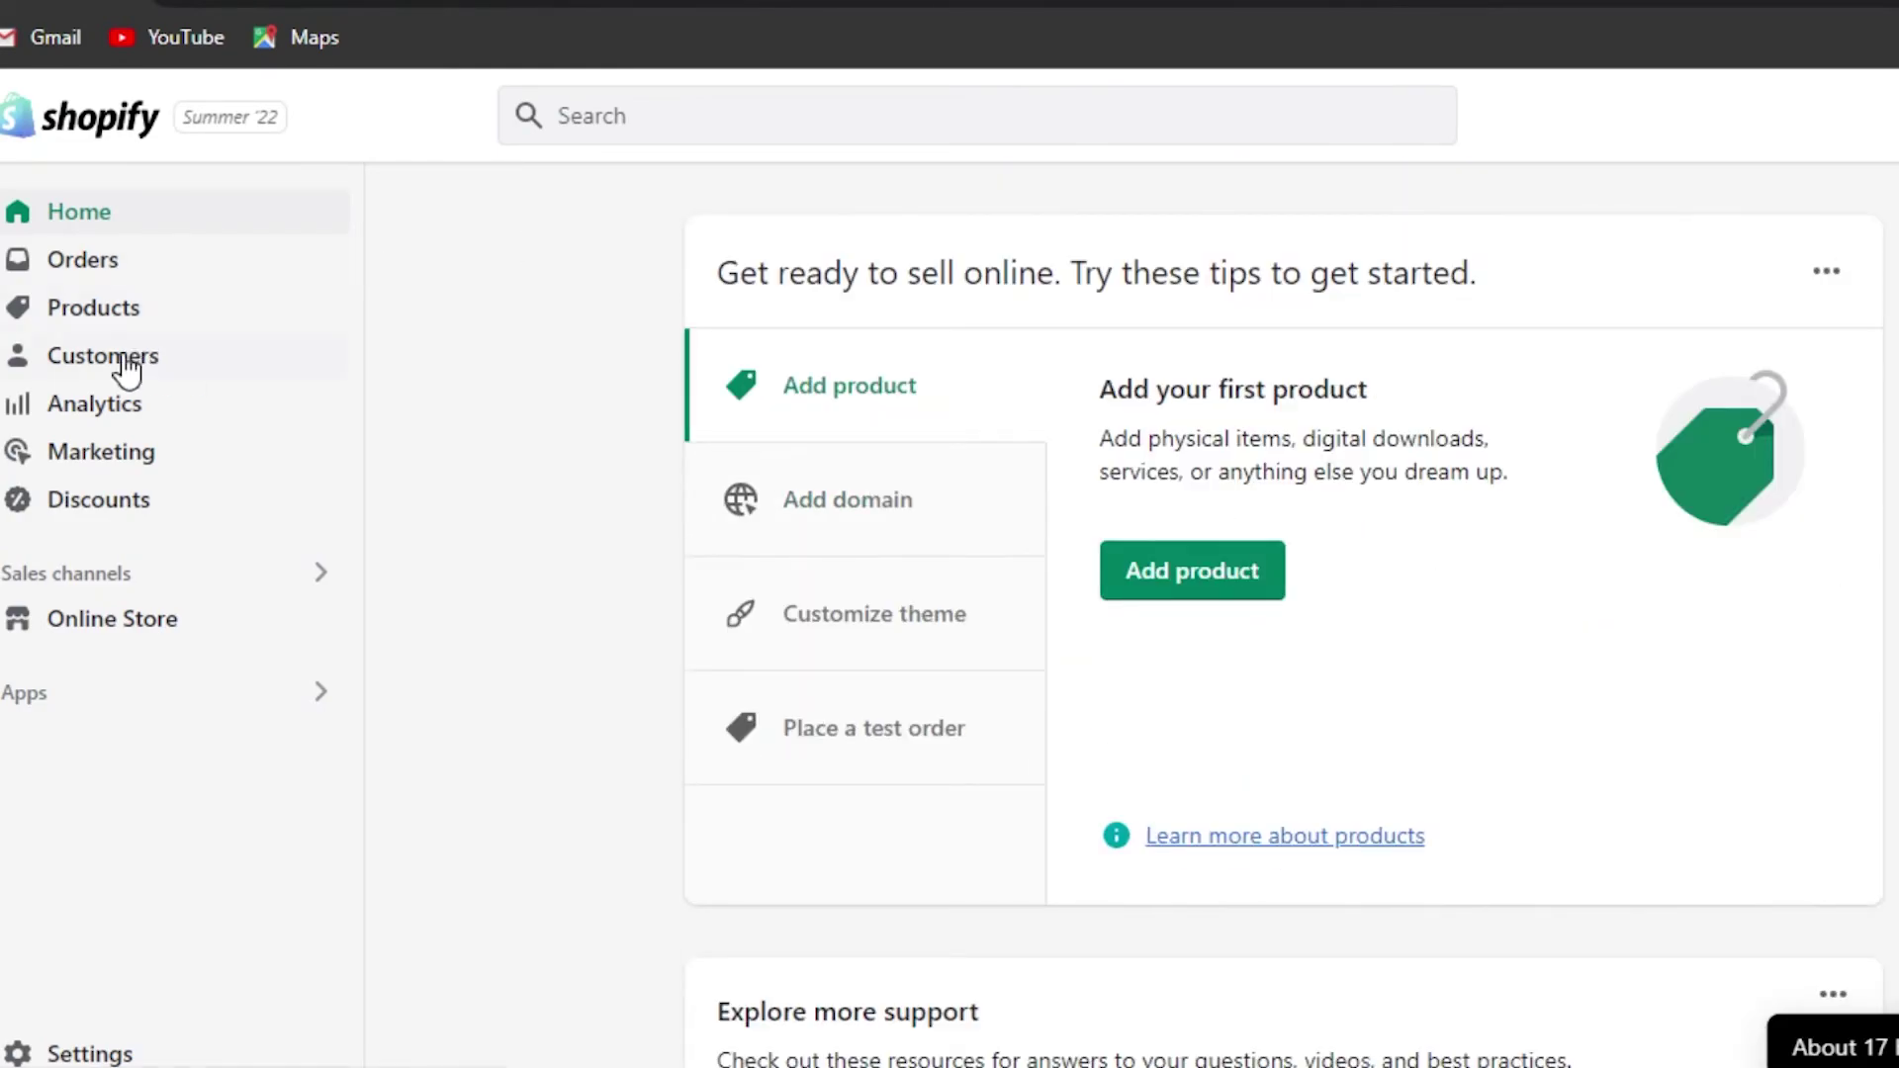